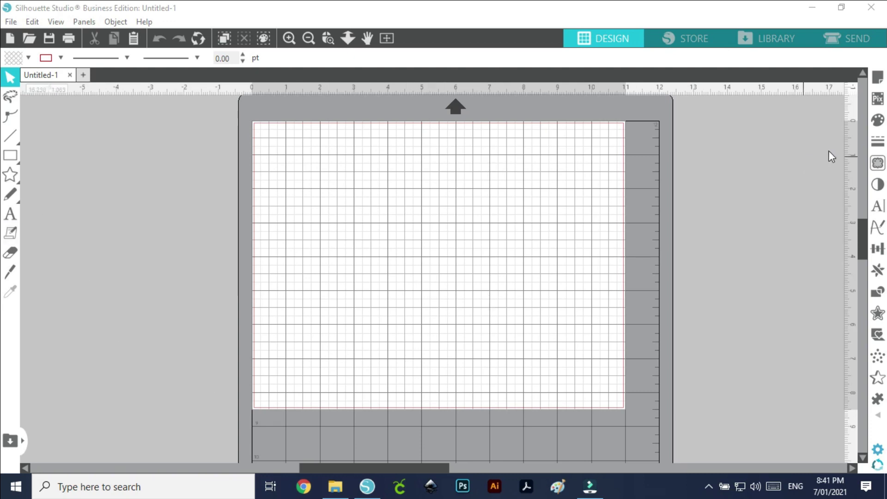
Review the page setup for the mat, media size and orientation, and look over the ROBLOX clipart folder in File Explorer.
{"action": "left_click", "coordinate": [879, 78]}
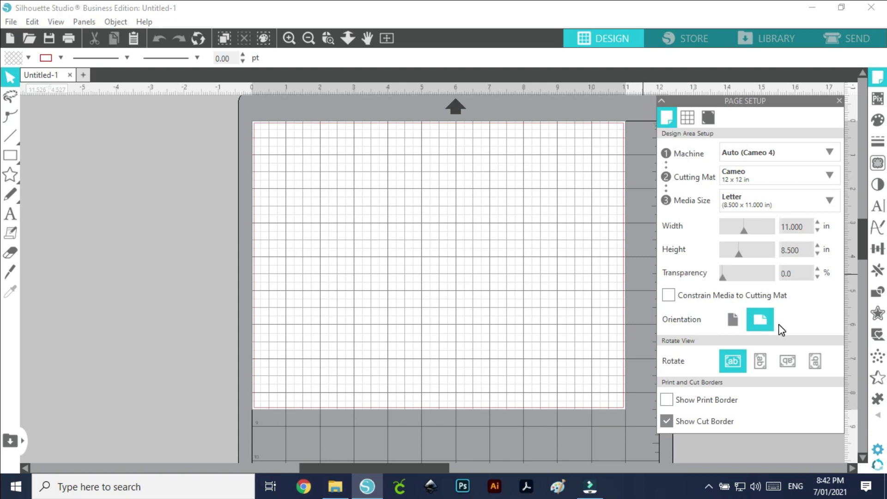
{"action": "left_click", "coordinate": [840, 101]}
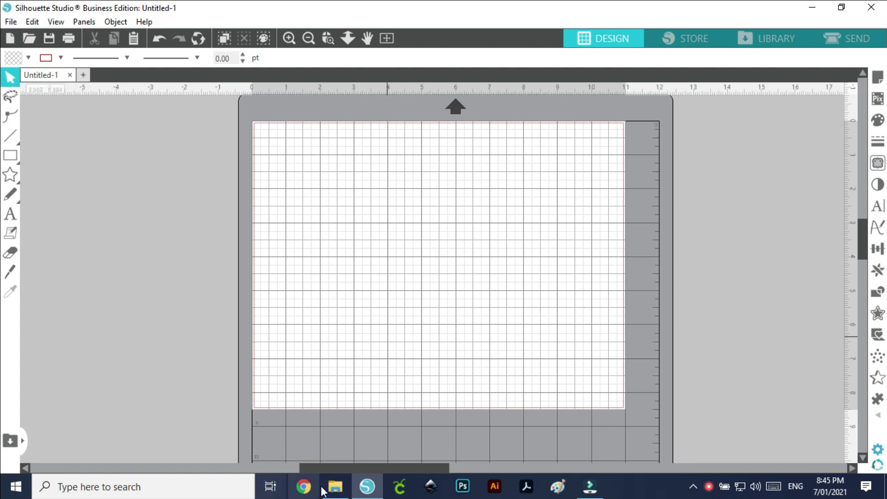
{"action": "left_click", "coordinate": [335, 486]}
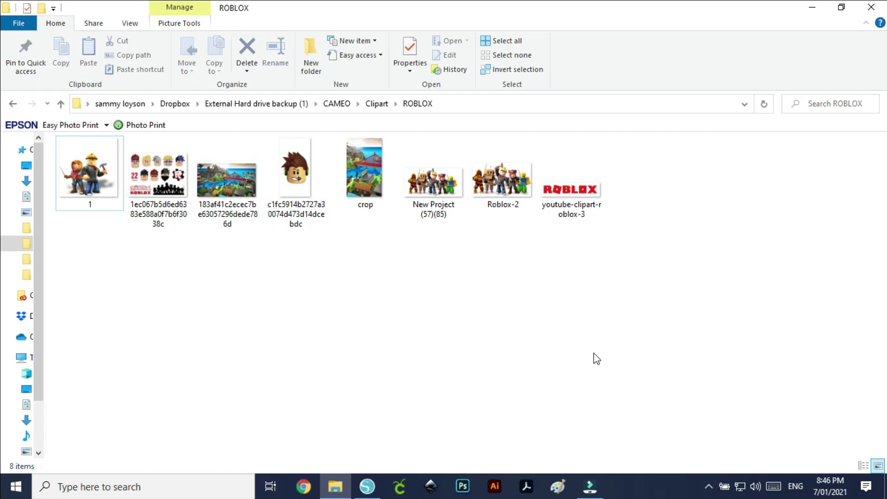
{"action": "left_click", "coordinate": [370, 491]}
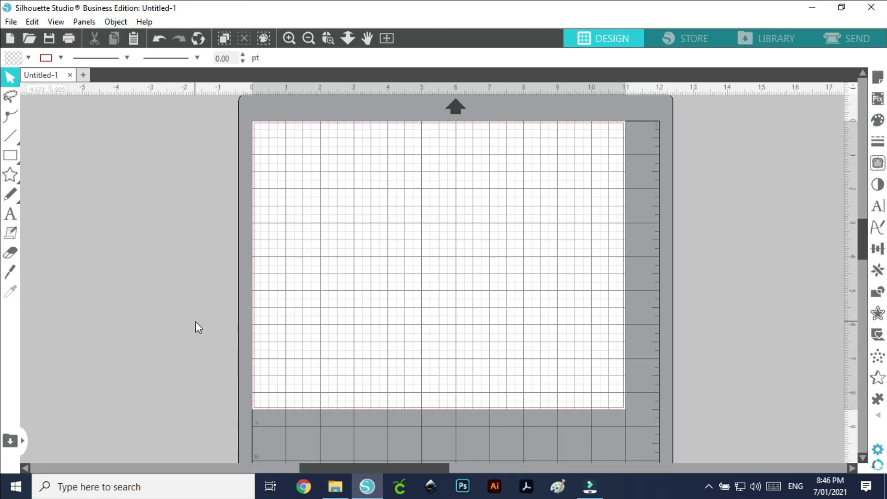
Open the library beside the design page and examine its folder tree and the options of the Designs folder.
{"action": "left_click", "coordinate": [23, 439]}
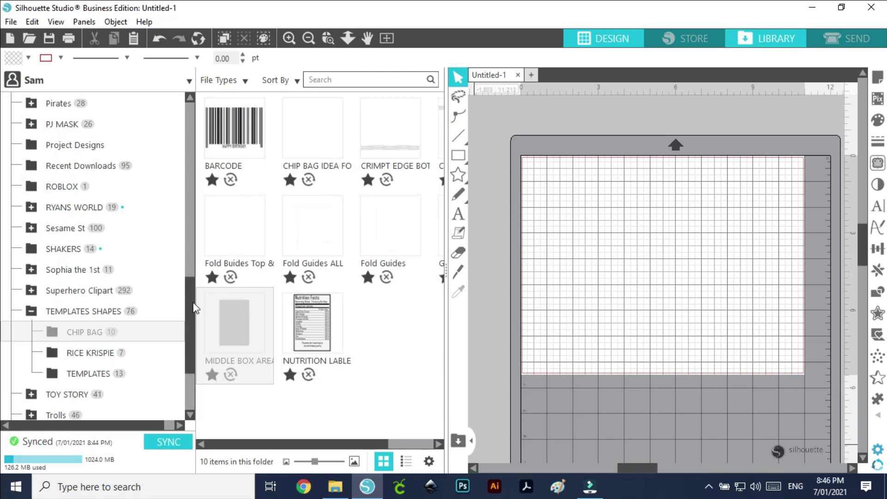
{"action": "left_click_drag", "start_coordinate": [194, 307], "coordinate": [200, 113]}
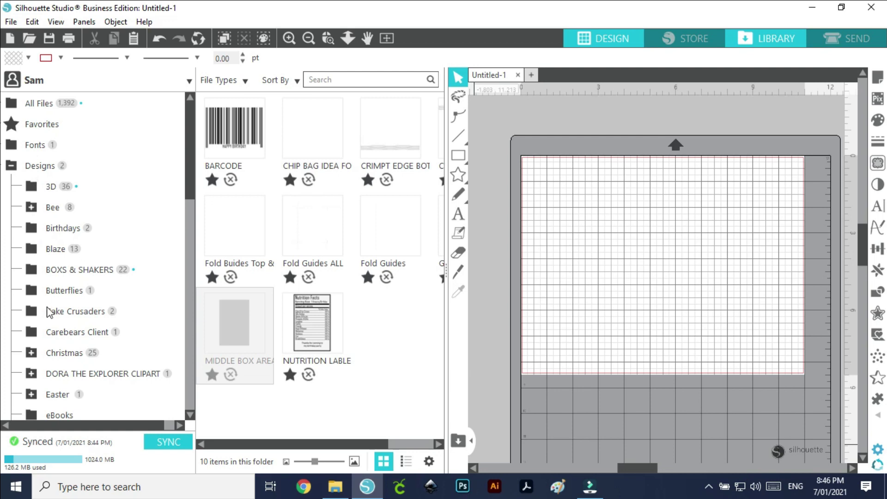
{"action": "scroll", "coordinate": [70, 249], "scroll_direction": "down", "scroll_amount": 12}
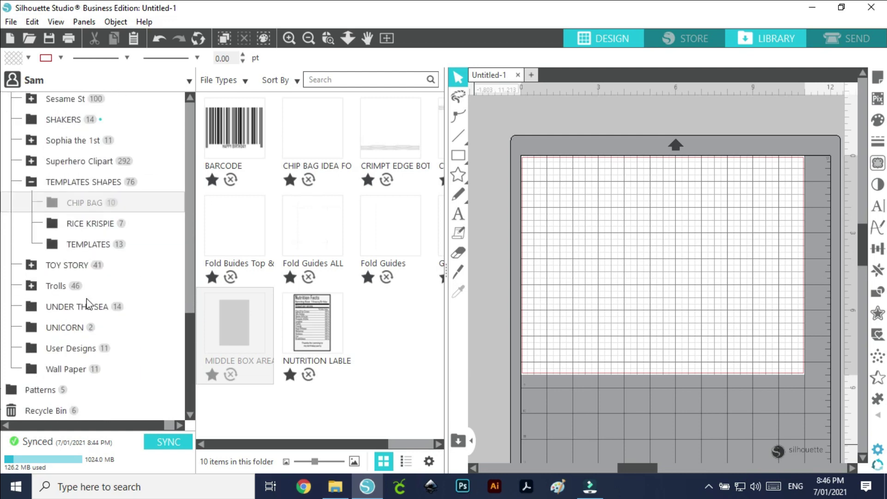
{"action": "scroll", "coordinate": [88, 305], "scroll_direction": "up", "scroll_amount": 3}
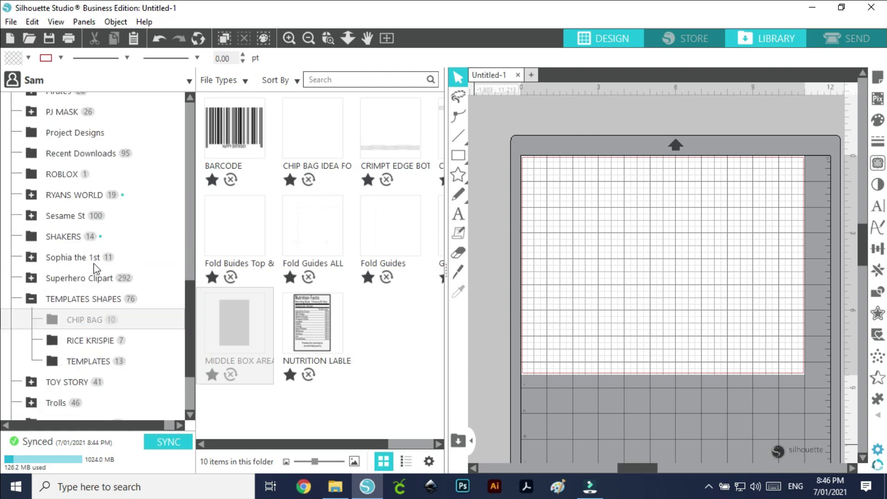
{"action": "scroll", "coordinate": [83, 202], "scroll_direction": "up", "scroll_amount": 10}
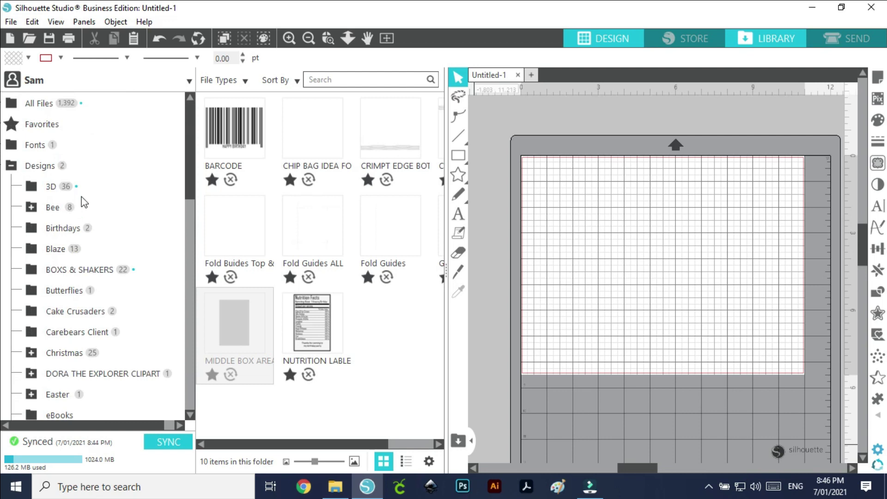
{"action": "right_click", "coordinate": [41, 163]}
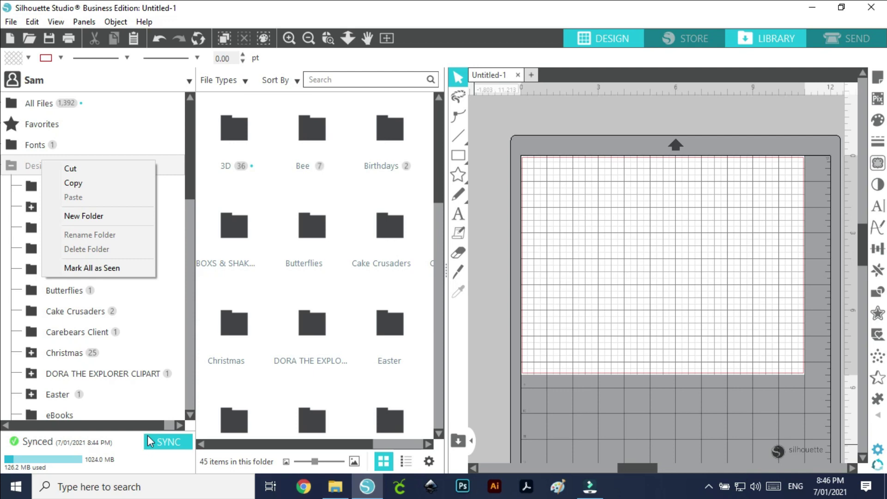
{"action": "left_click", "coordinate": [14, 169]}
{"action": "left_click", "coordinate": [11, 167]}
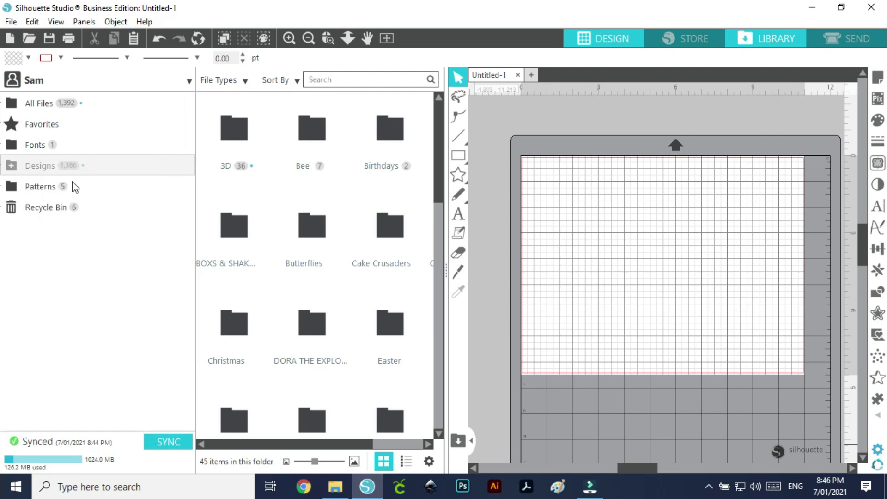
{"action": "left_click", "coordinate": [12, 167]}
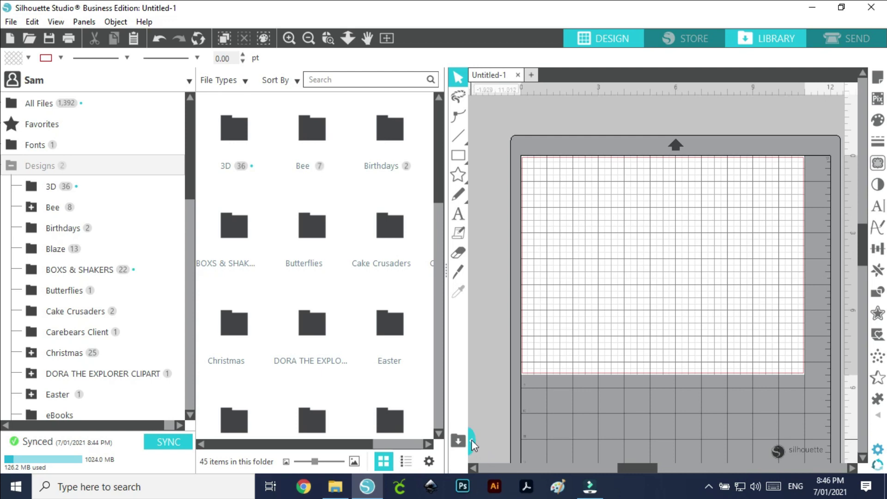
Look through the CHIP BAG templates under TEMPLATES SHAPES in the library, and close the library view.
{"action": "scroll", "coordinate": [118, 297], "scroll_direction": "down", "scroll_amount": 5}
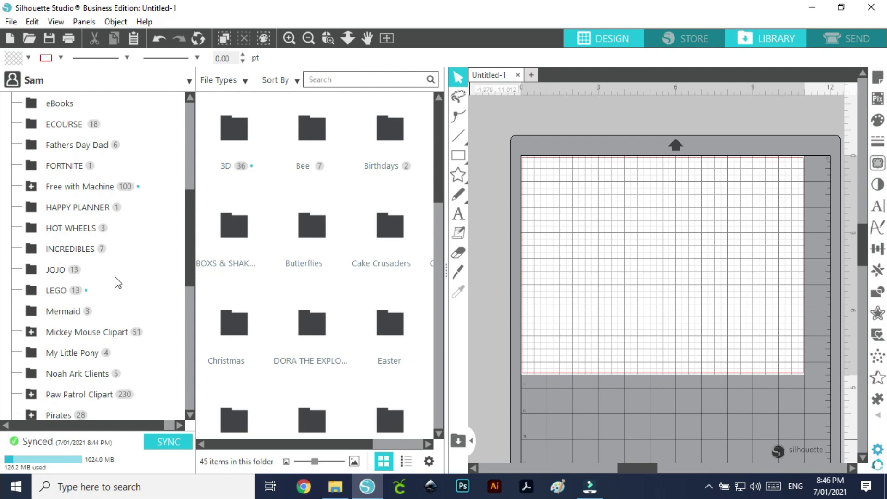
{"action": "scroll", "coordinate": [116, 278], "scroll_direction": "down", "scroll_amount": 4}
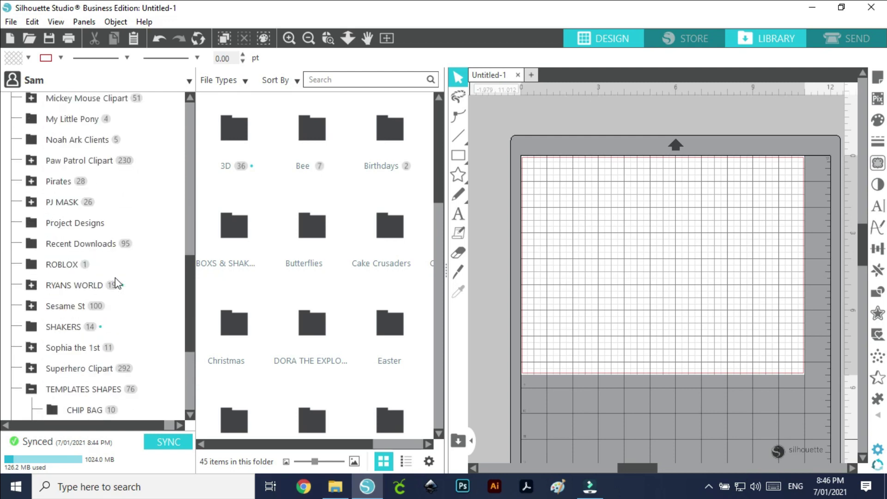
{"action": "scroll", "coordinate": [115, 279], "scroll_direction": "down", "scroll_amount": 1}
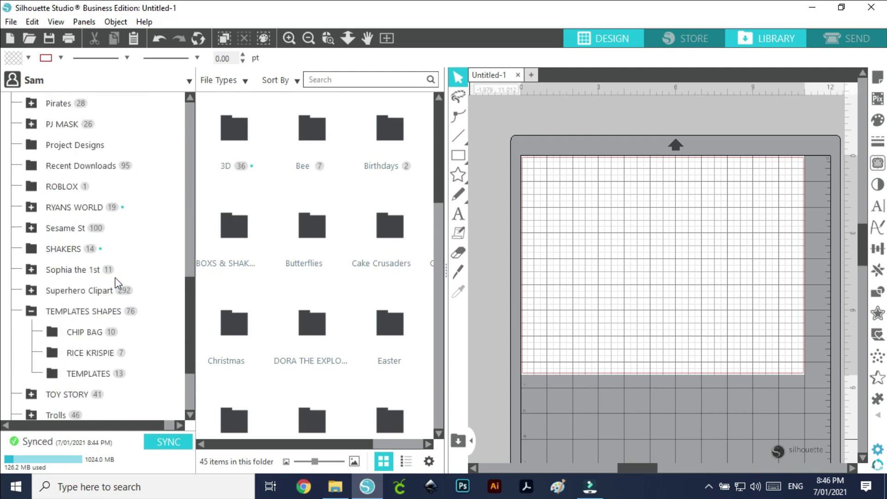
{"action": "left_click", "coordinate": [81, 332]}
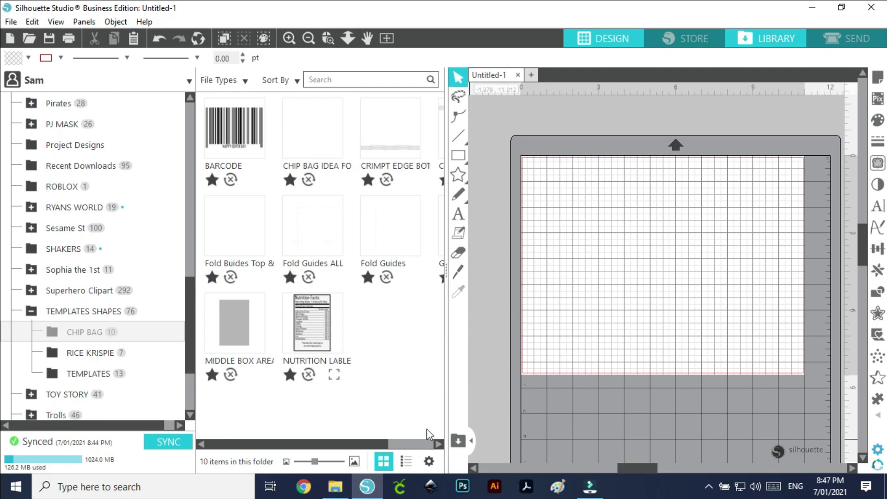
{"action": "left_click", "coordinate": [412, 444]}
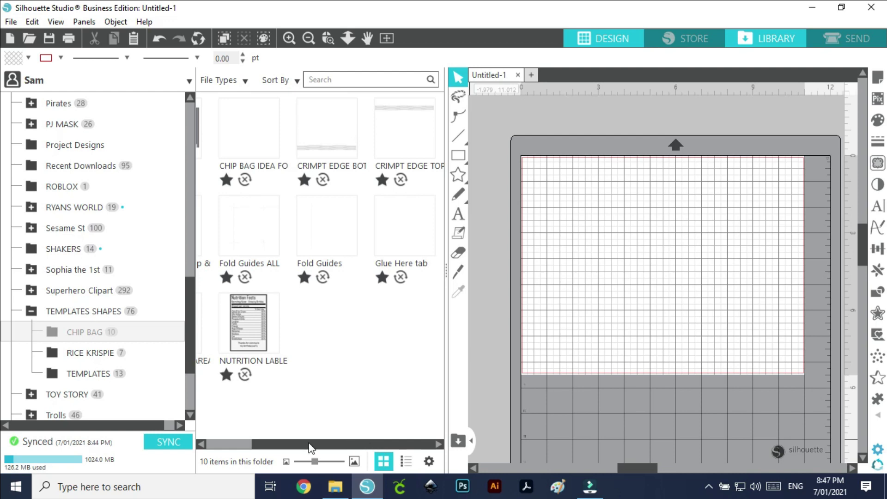
{"action": "mouse_move", "coordinate": [316, 156]}
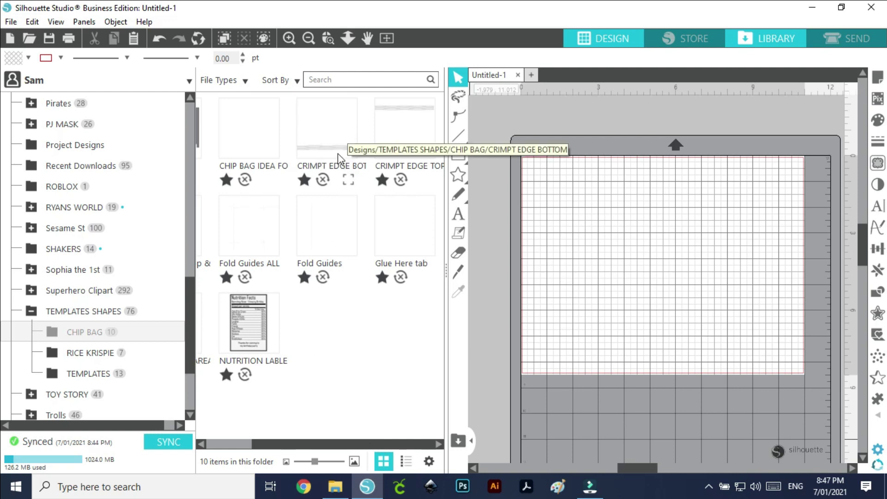
{"action": "mouse_move", "coordinate": [221, 255]}
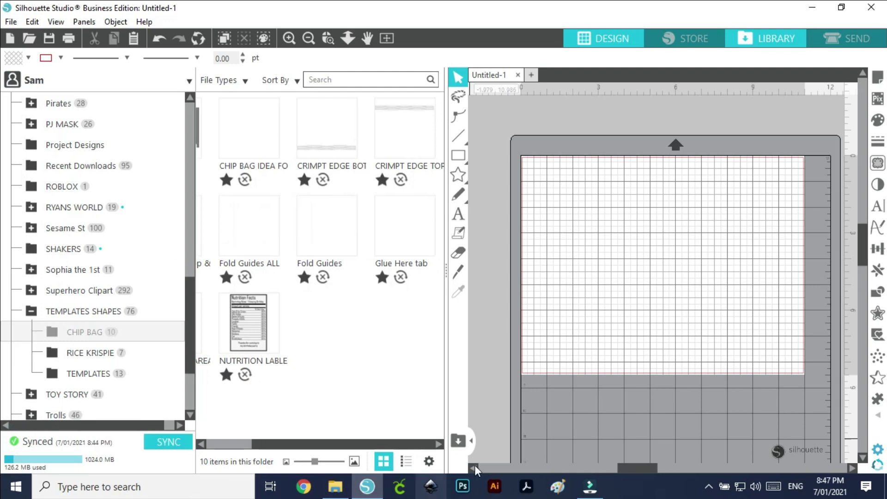
{"action": "left_click", "coordinate": [471, 442]}
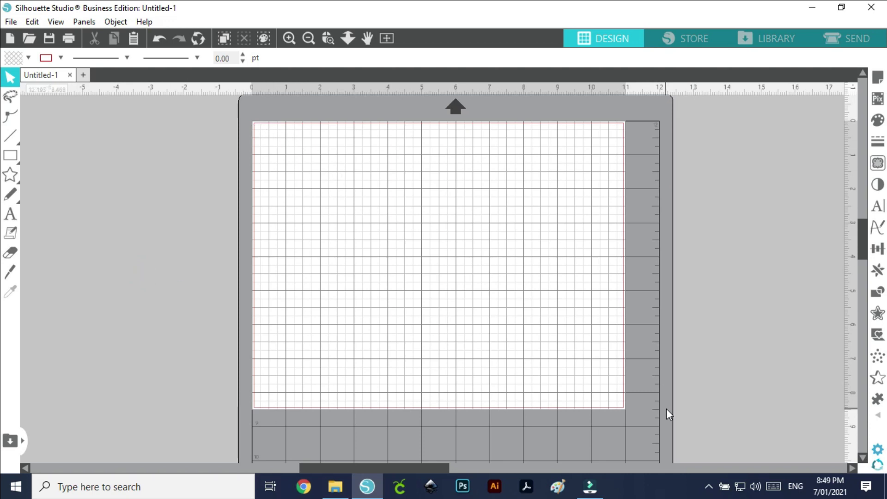
Draw a rectangle about 10.98 by 8.44 in that covers the whole landscape page.
{"action": "mouse_move", "coordinate": [12, 157]}
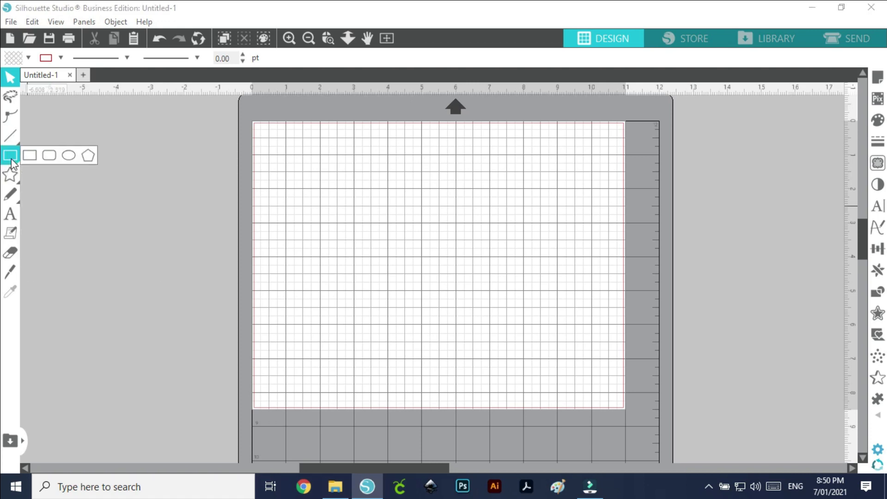
{"action": "left_click", "coordinate": [11, 159]}
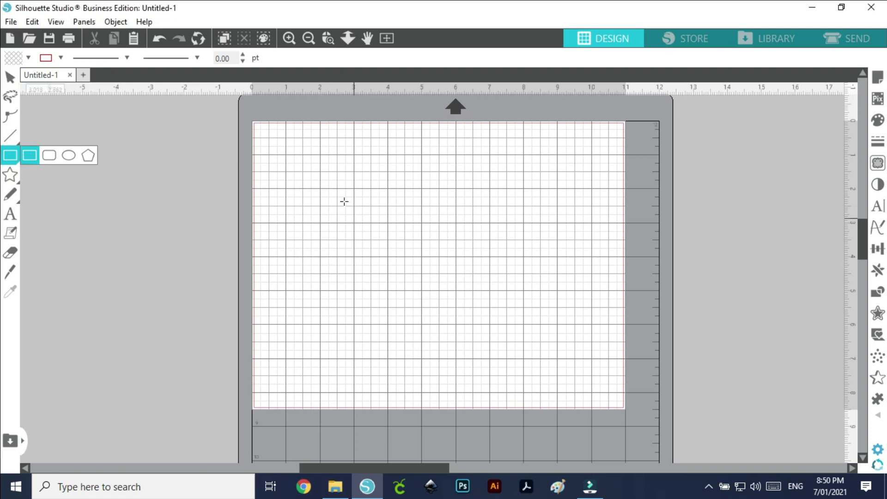
{"action": "mouse_move", "coordinate": [252, 122]}
{"action": "left_mouse_down"}
{"action": "mouse_move", "coordinate": [445, 177]}
{"action": "mouse_move", "coordinate": [614, 379]}
{"action": "mouse_move", "coordinate": [626, 408]}
{"action": "left_mouse_up"}
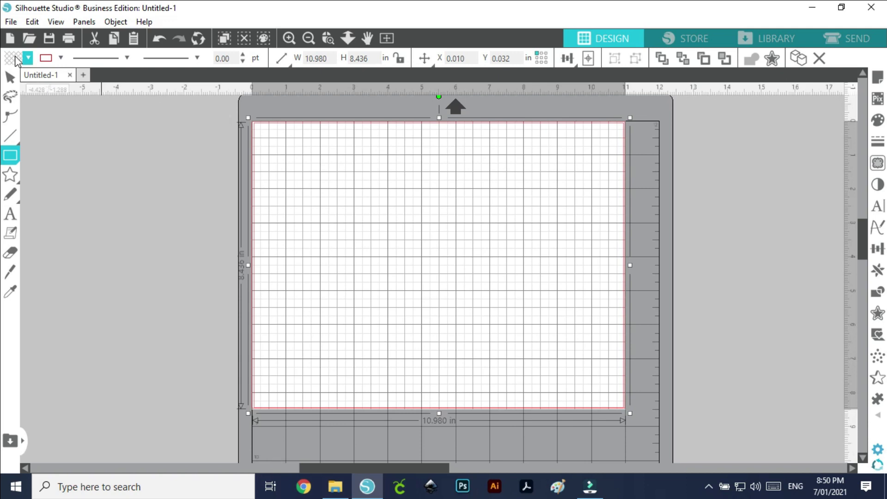
Fill the page-sized rectangle with blue and give its outline the same blue.
{"action": "left_click", "coordinate": [16, 61]}
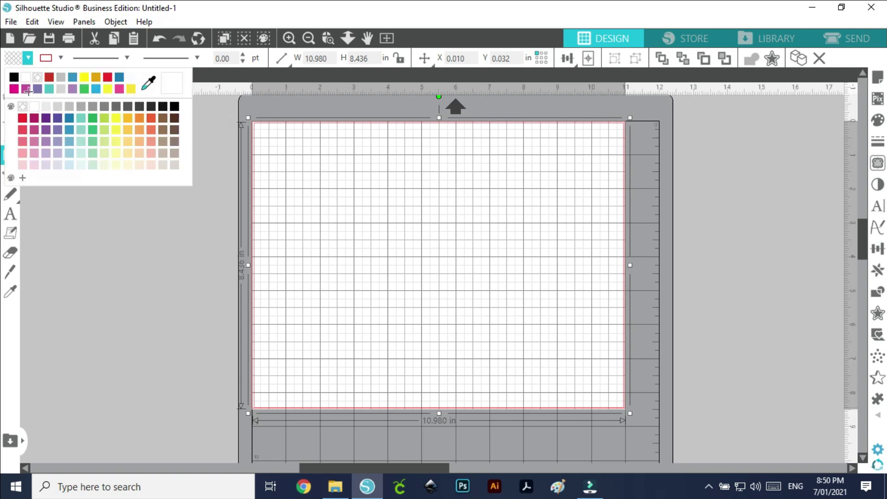
{"action": "left_click", "coordinate": [72, 78]}
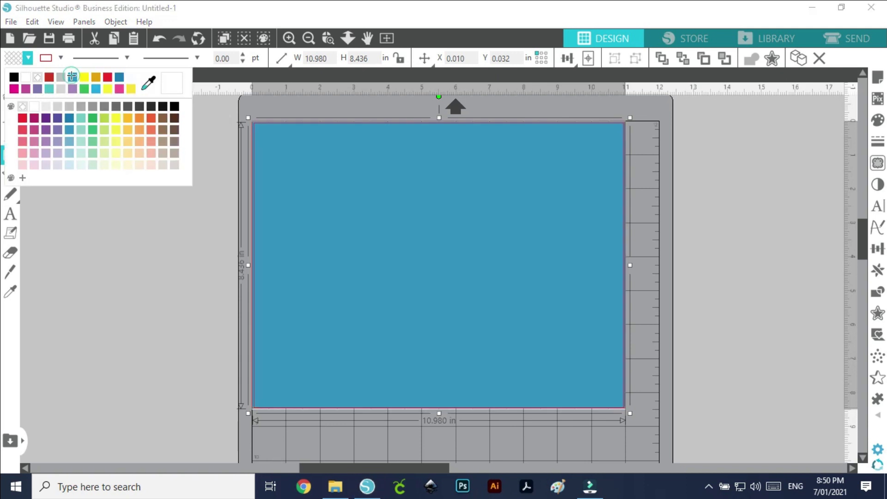
{"action": "left_click", "coordinate": [47, 58]}
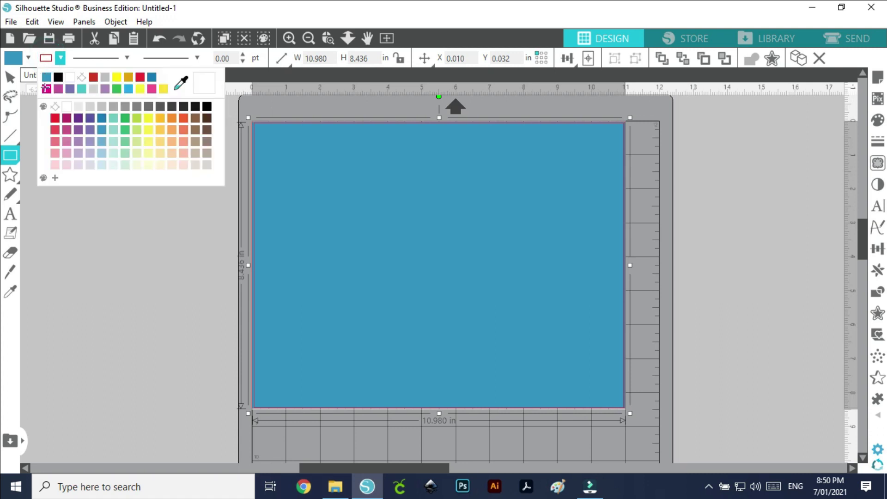
{"action": "left_click", "coordinate": [47, 77]}
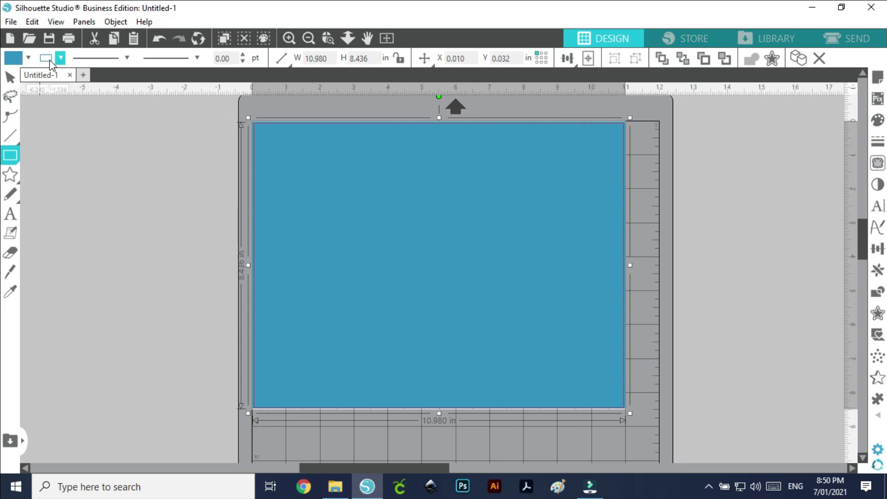
Nudge the blue rectangle up slightly and extend its lower edge to the page's bottom, making it about 8.47 in high.
{"action": "left_click", "coordinate": [9, 76]}
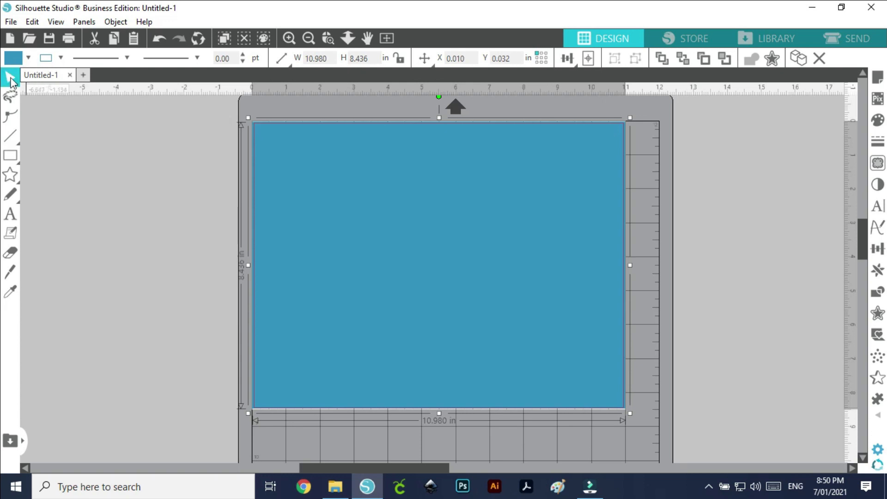
{"action": "left_click", "coordinate": [110, 174]}
{"action": "left_click", "coordinate": [436, 248]}
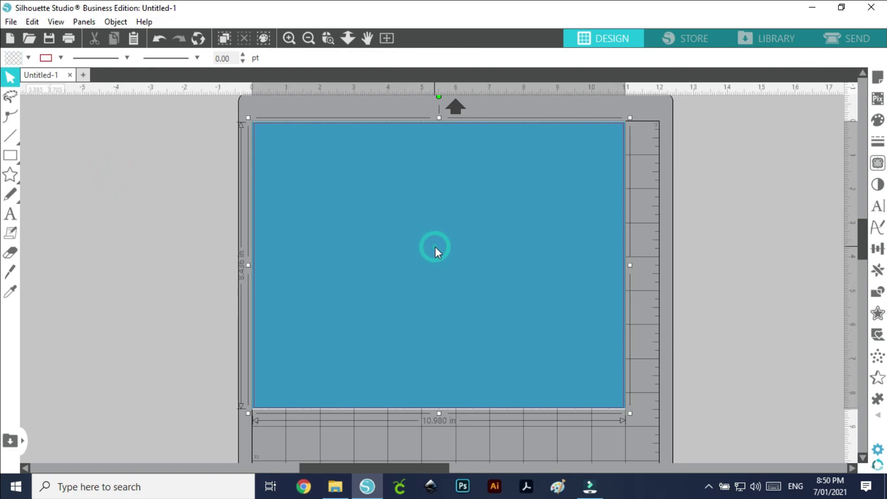
{"action": "key", "text": "Up"}
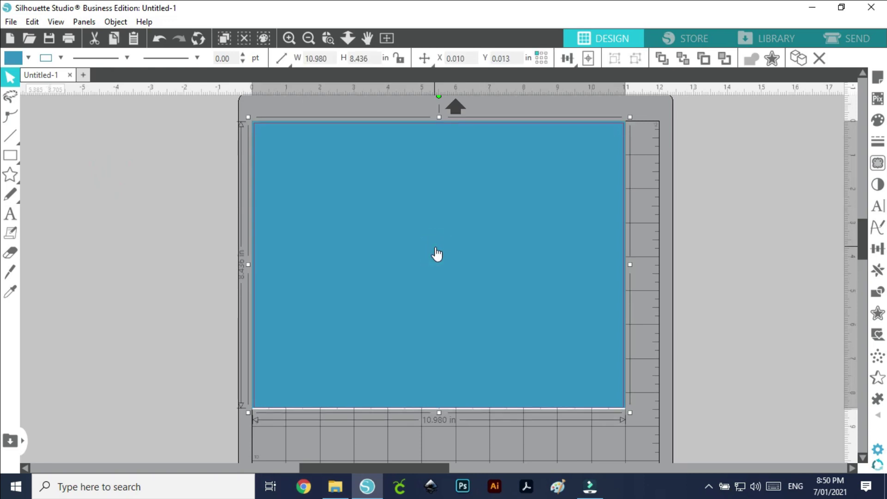
{"action": "left_click_drag", "start_coordinate": [439, 412], "coordinate": [438, 413]}
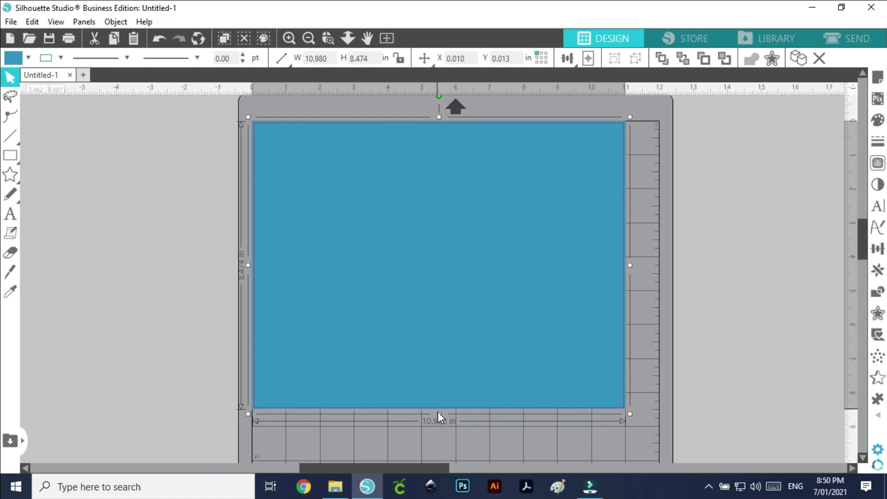
{"action": "left_click", "coordinate": [224, 264]}
Draw a second rectangle about 5.51 by 8.59 in on the empty area left of the mat.
{"action": "mouse_move", "coordinate": [15, 160]}
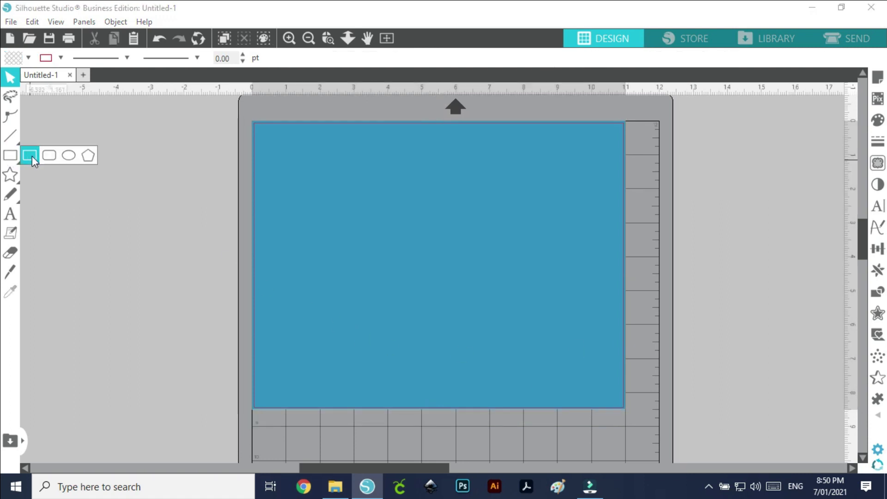
{"action": "left_click", "coordinate": [32, 157]}
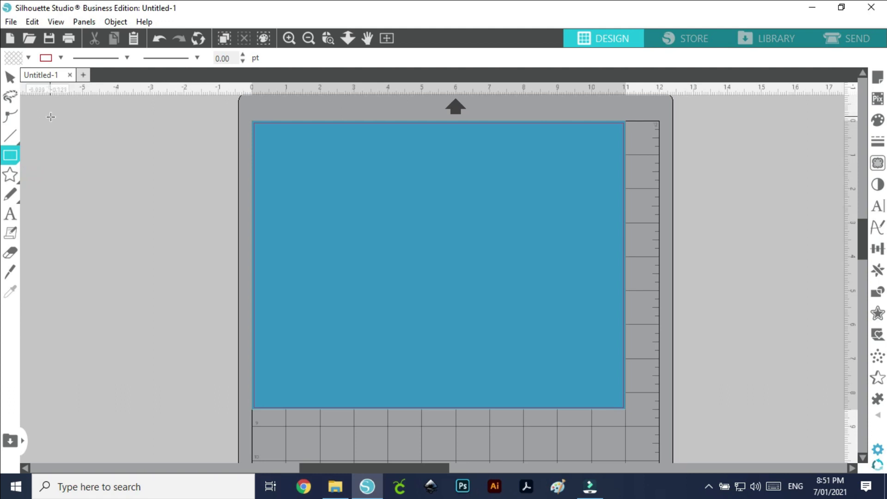
{"action": "left_click_drag", "start_coordinate": [51, 117], "coordinate": [237, 409]}
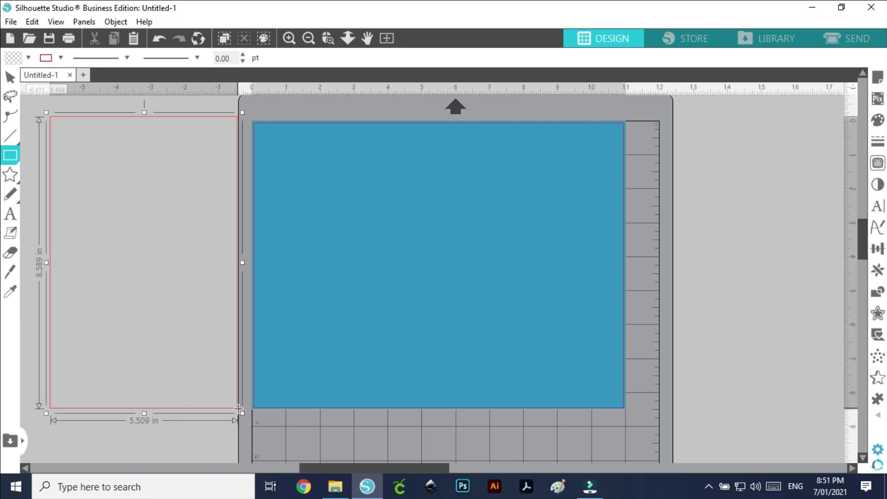
{"action": "key", "text": "v"}
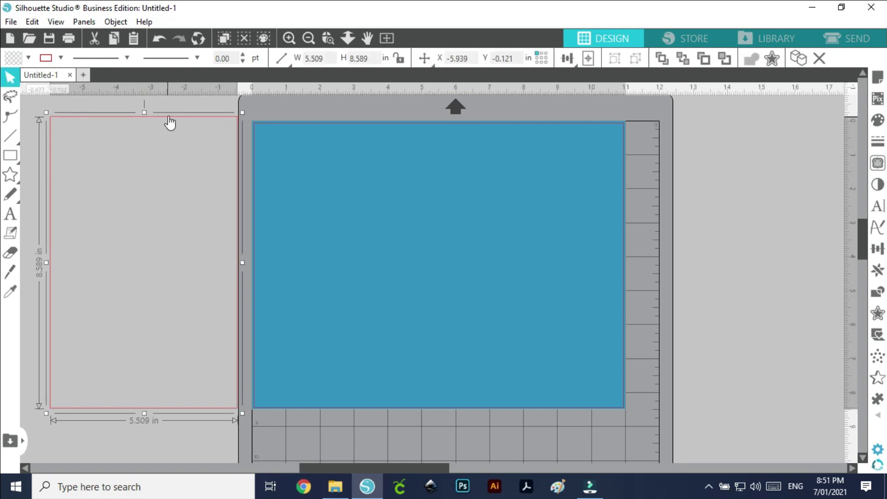
Move the second rectangle onto the middle of the blue background and shorten it to about 8.47 in high, matching the page's bottom edge.
{"action": "left_click_drag", "start_coordinate": [169, 123], "coordinate": [475, 123]}
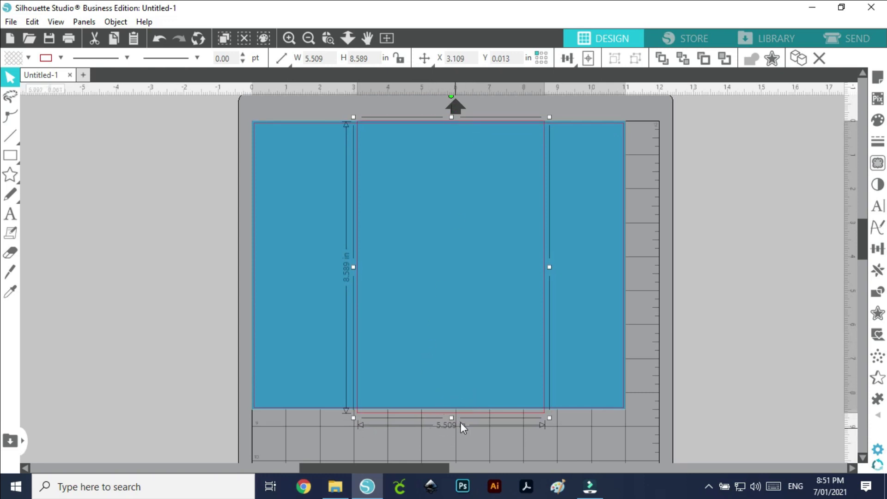
{"action": "left_click_drag", "start_coordinate": [450, 418], "coordinate": [448, 415]}
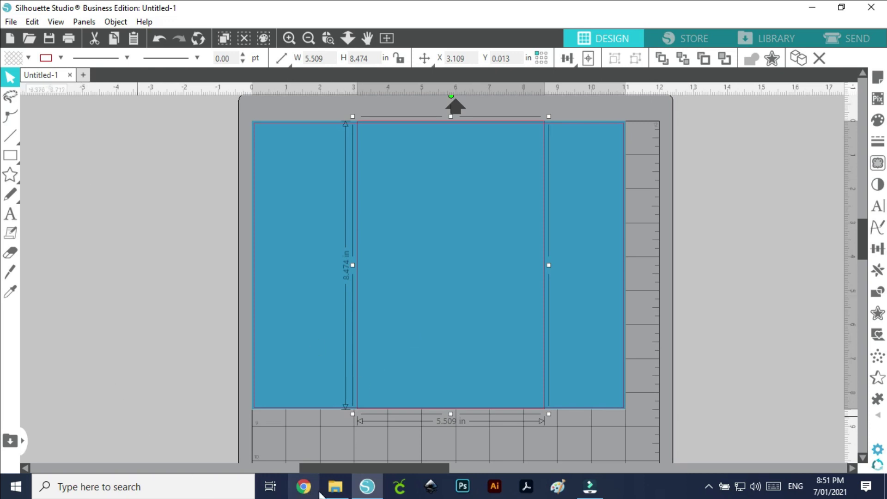
Fill the middle rectangle with the picture named crop from the ROBLOX folder.
{"action": "left_click", "coordinate": [334, 488]}
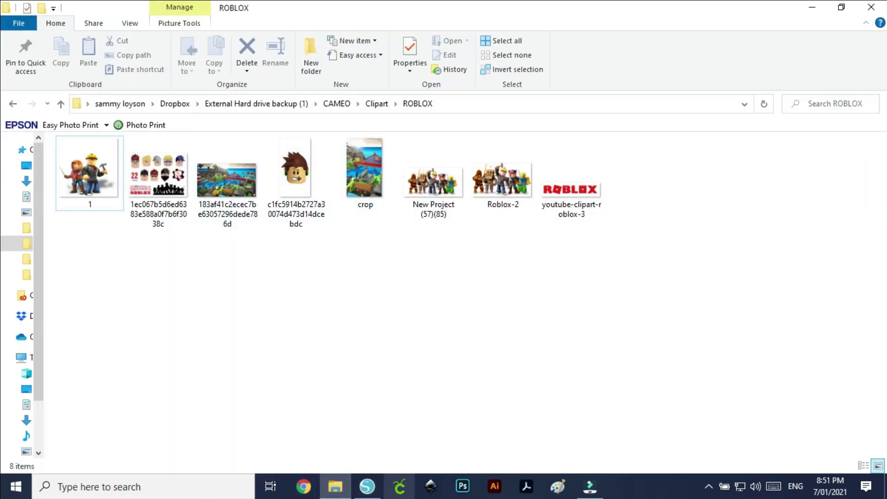
{"action": "left_click", "coordinate": [367, 487]}
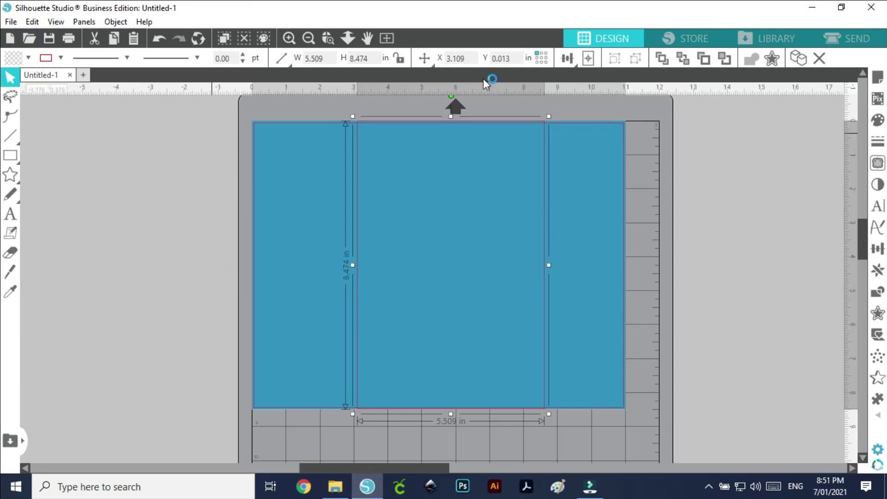
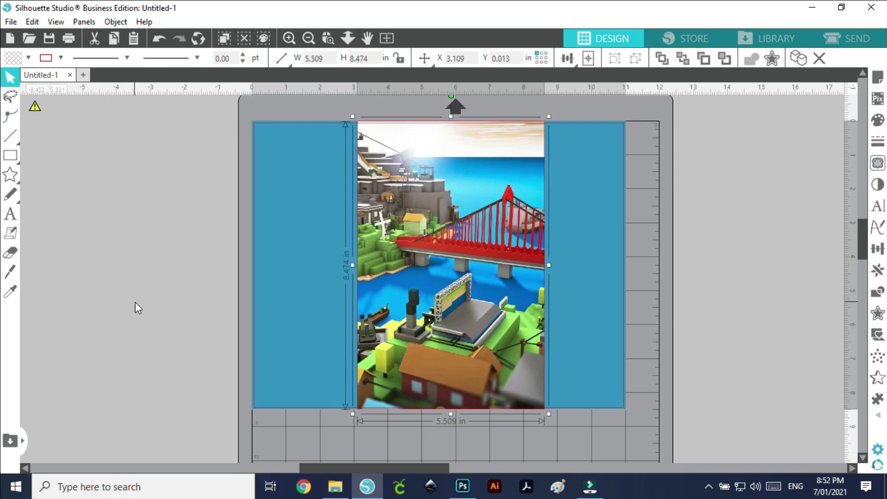
{"action": "left_click", "coordinate": [130, 292]}
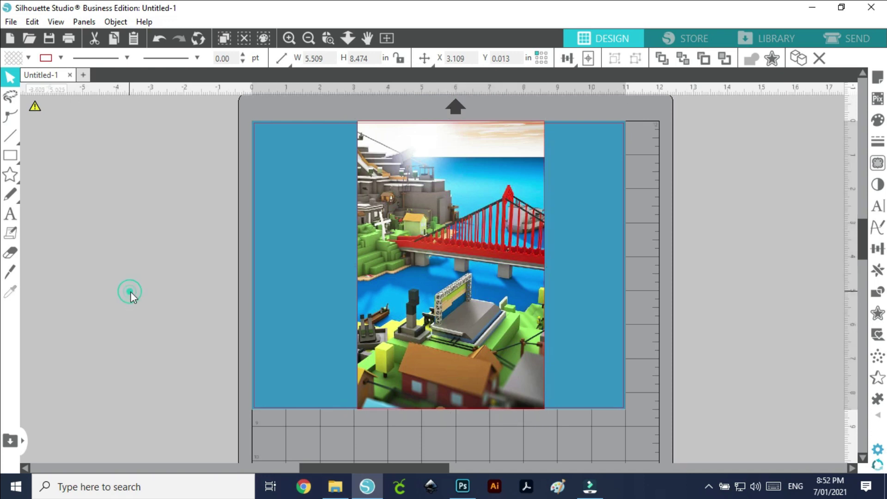
Move the picture panel off the mat, cut across it below the white sky with a straight Knife line, and delete the sky strip.
{"action": "left_click", "coordinate": [502, 210]}
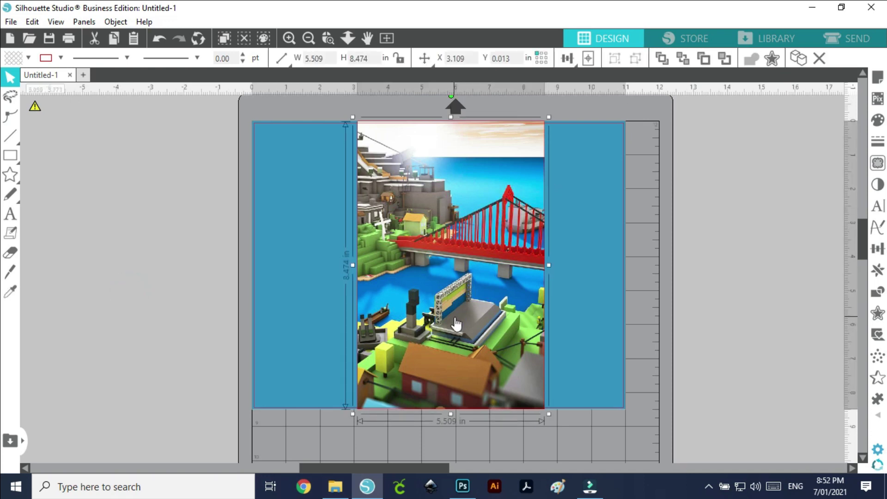
{"action": "left_click_drag", "start_coordinate": [455, 317], "coordinate": [457, 282]}
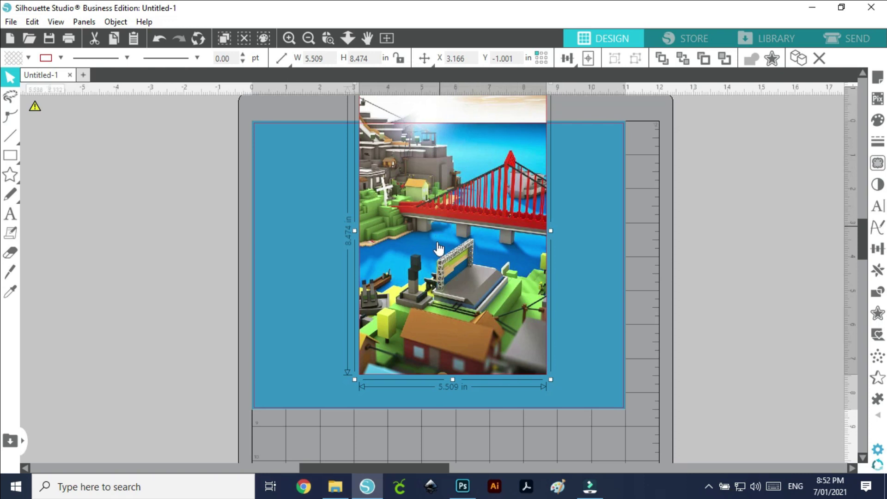
{"action": "left_click_drag", "start_coordinate": [454, 255], "coordinate": [145, 298]}
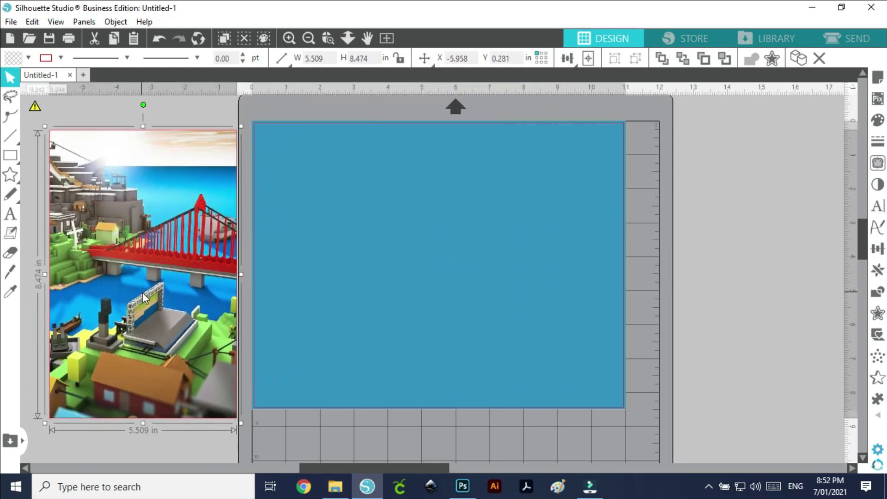
{"action": "left_click", "coordinate": [10, 272]}
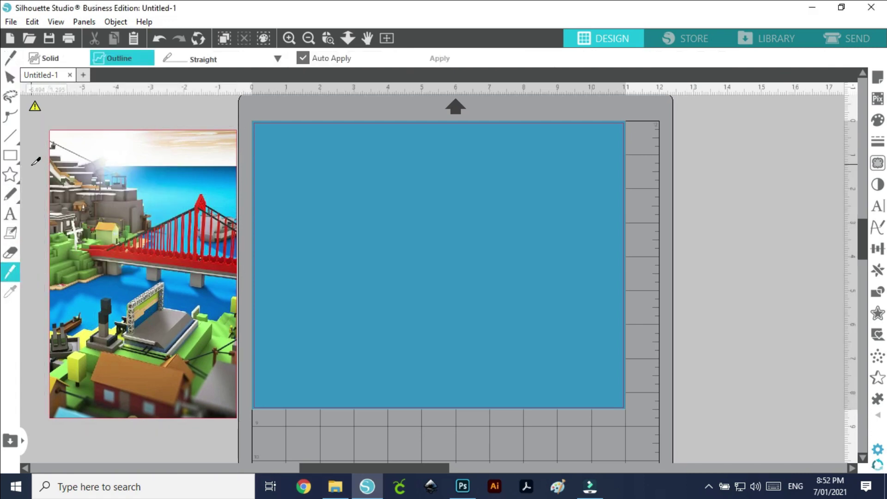
{"action": "left_click_drag", "start_coordinate": [29, 161], "coordinate": [248, 165]}
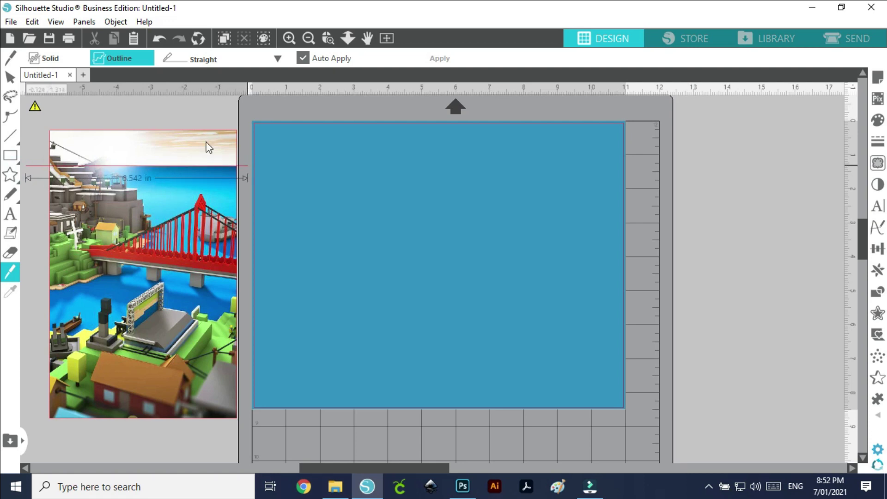
{"action": "left_click", "coordinate": [131, 157]}
{"action": "key", "text": "Delete"}
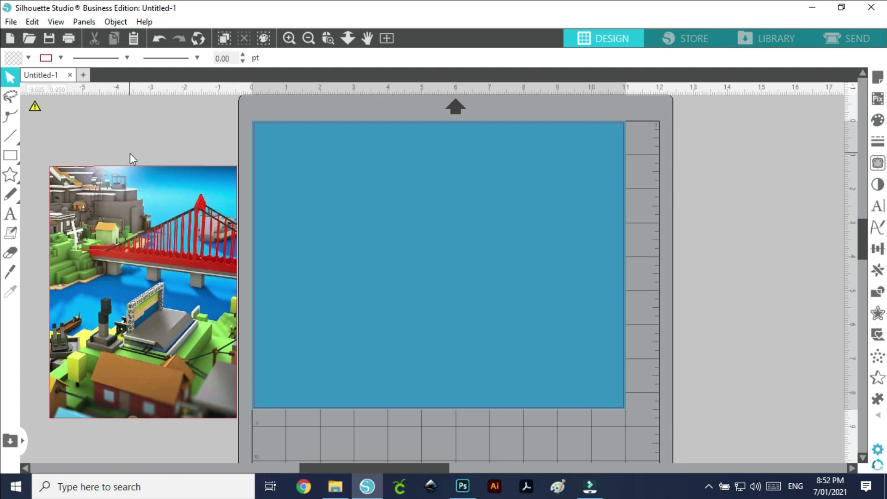
Move the trimmed picture panel back onto the blue background and center the two objects on each other.
{"action": "left_click_drag", "start_coordinate": [121, 266], "coordinate": [431, 242]}
{"action": "left_click", "coordinate": [464, 131]}
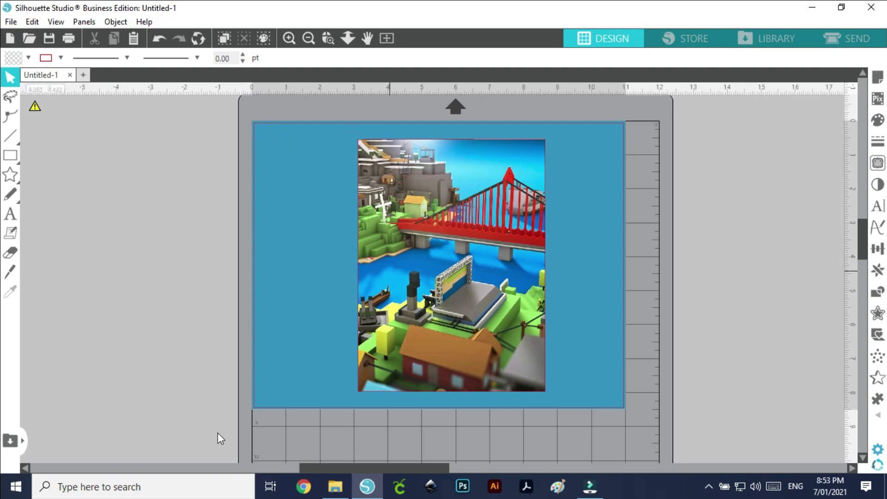
{"action": "left_click", "coordinate": [468, 301]}
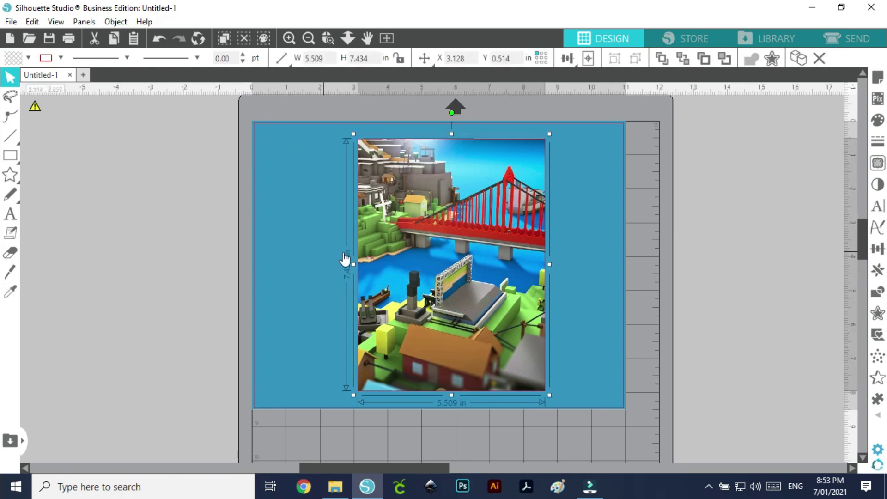
{"action": "left_click_drag", "start_coordinate": [234, 96], "coordinate": [661, 423]}
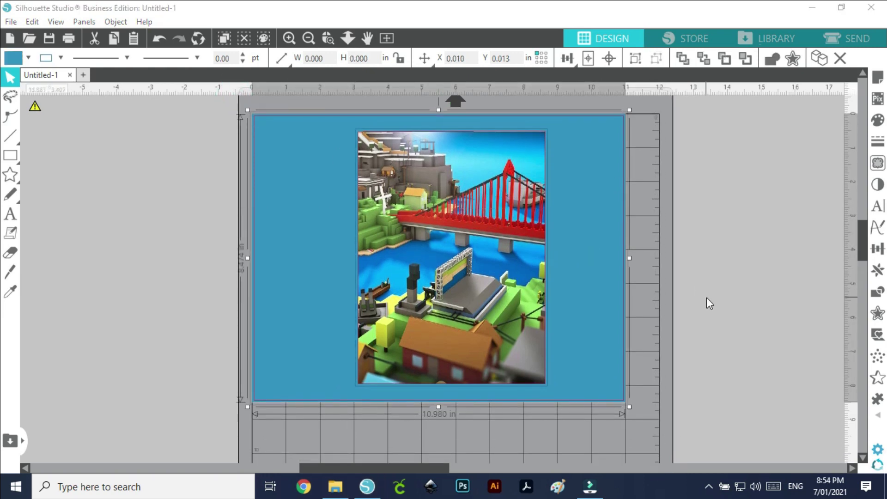
{"action": "left_click", "coordinate": [608, 59]}
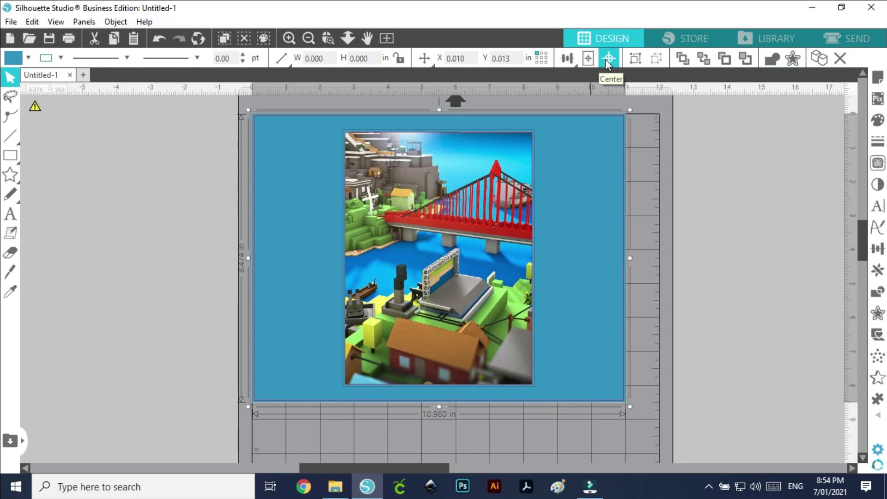
{"action": "left_click", "coordinate": [788, 264]}
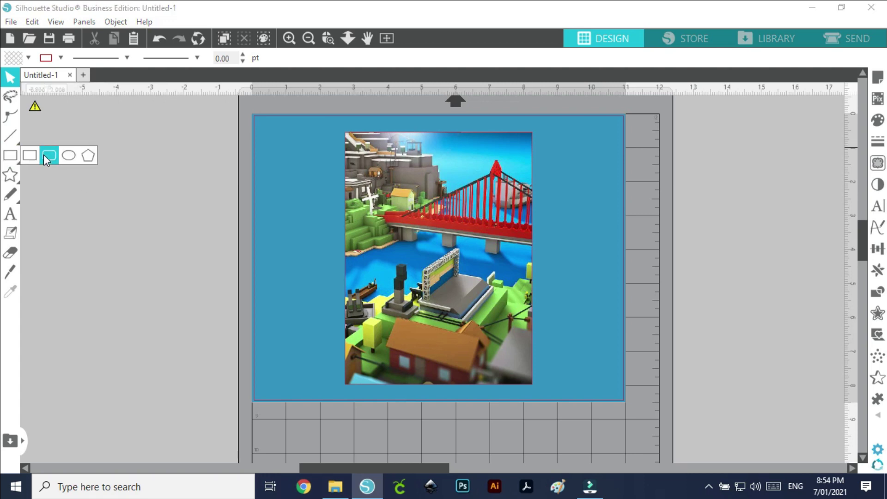
Draw a rectangle about 11.27 by 1 in across the page's top edge and give its fill and outline a red sampled from the bridge.
{"action": "left_click", "coordinate": [30, 156]}
{"action": "left_click_drag", "start_coordinate": [253, 109], "coordinate": [634, 142]}
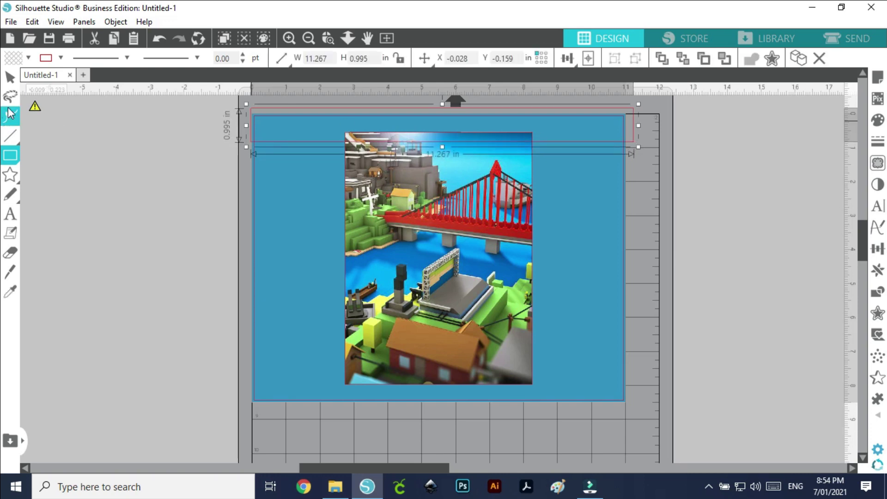
{"action": "left_click", "coordinate": [17, 60]}
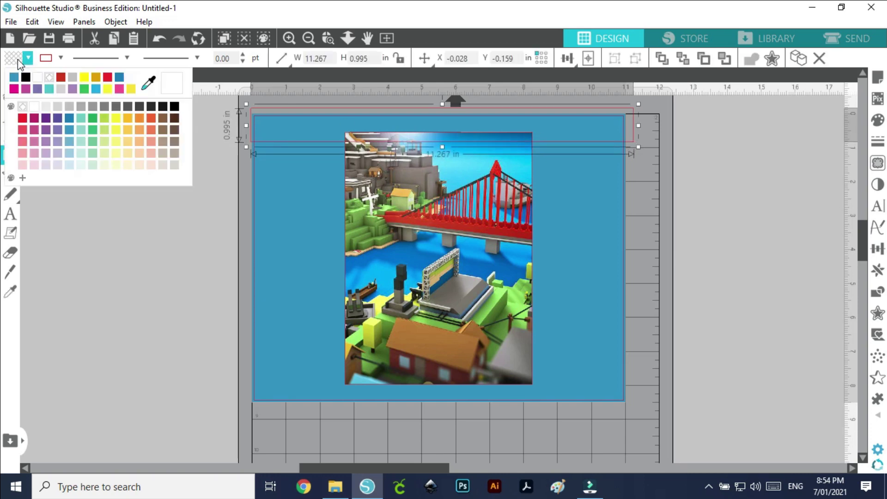
{"action": "left_click", "coordinate": [148, 83]}
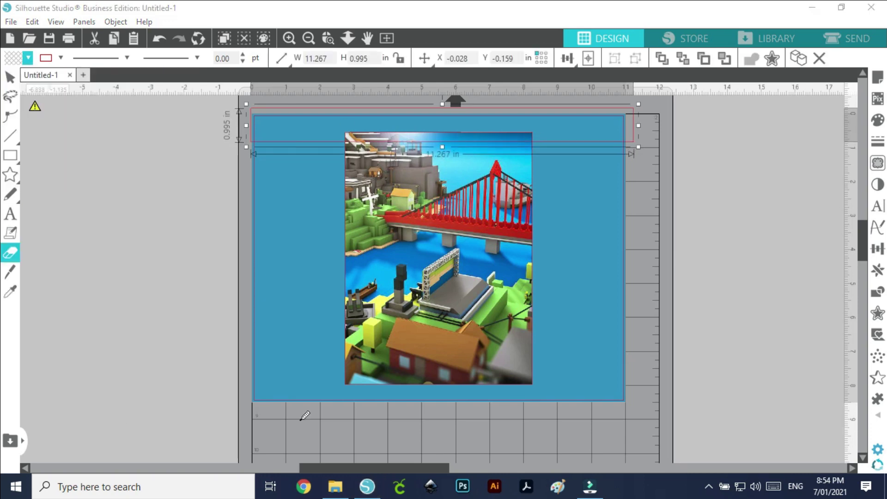
{"action": "left_click", "coordinate": [397, 216]}
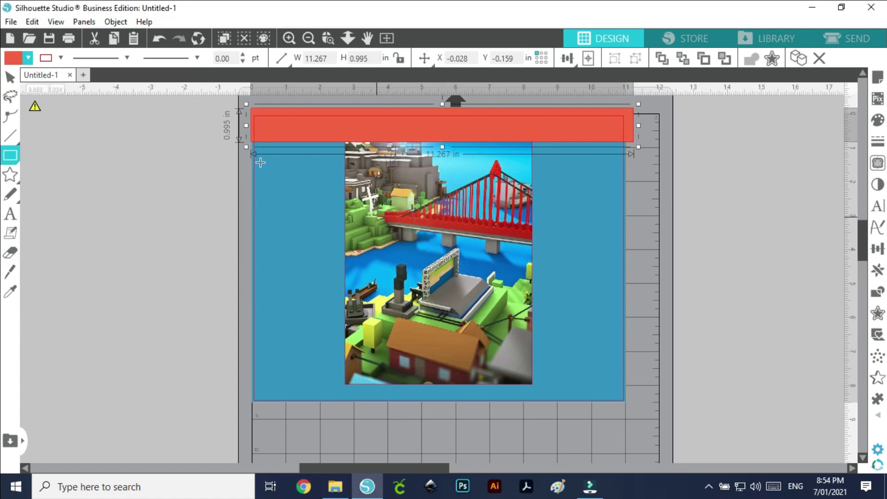
{"action": "left_click", "coordinate": [61, 58]}
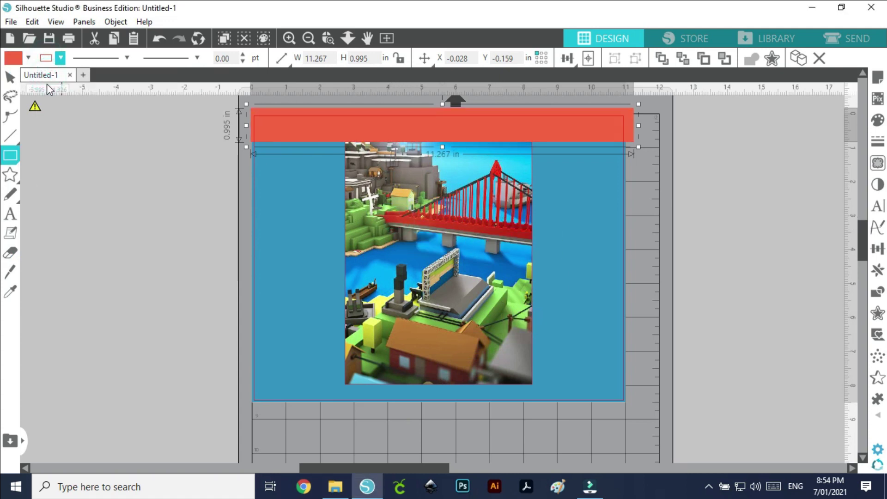
{"action": "left_click", "coordinate": [11, 78]}
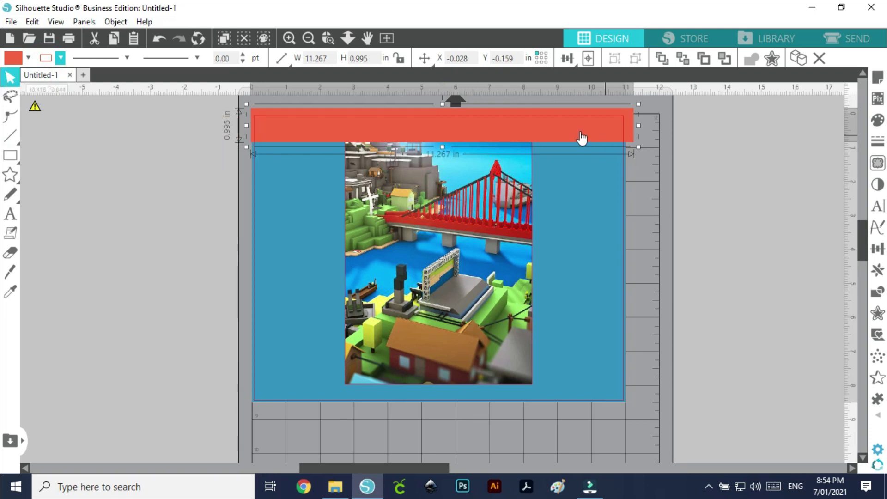
Align the red bar with the page's top edge and resize it to about 11 by 1.01 in to fit the blue background.
{"action": "left_click_drag", "start_coordinate": [580, 132], "coordinate": [582, 137]}
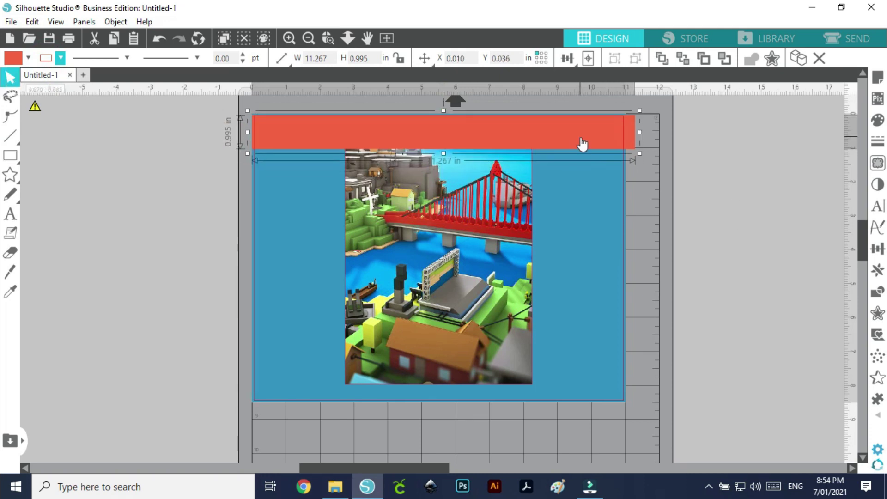
{"action": "left_click_drag", "start_coordinate": [639, 132], "coordinate": [633, 133]}
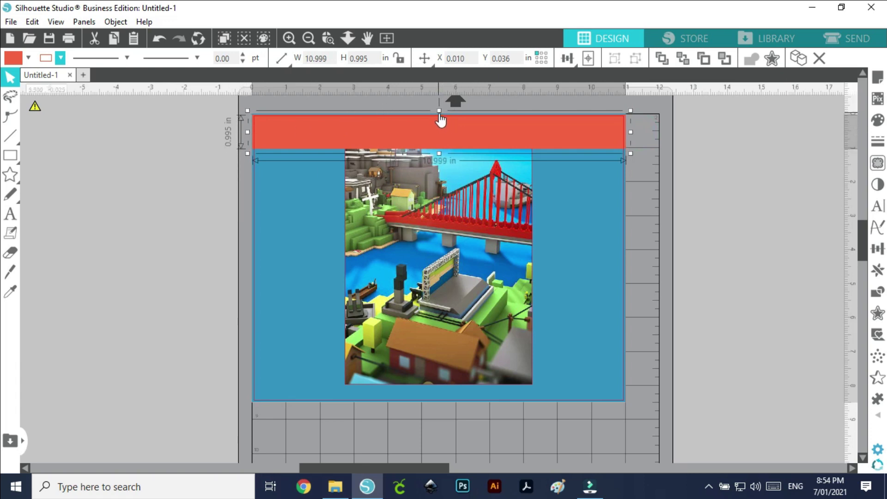
{"action": "left_click_drag", "start_coordinate": [439, 112], "coordinate": [440, 111]}
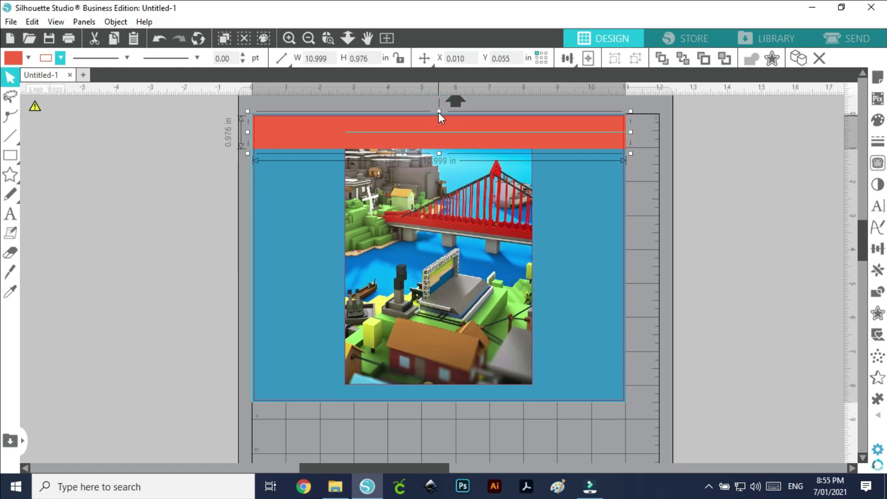
{"action": "left_click", "coordinate": [120, 249]}
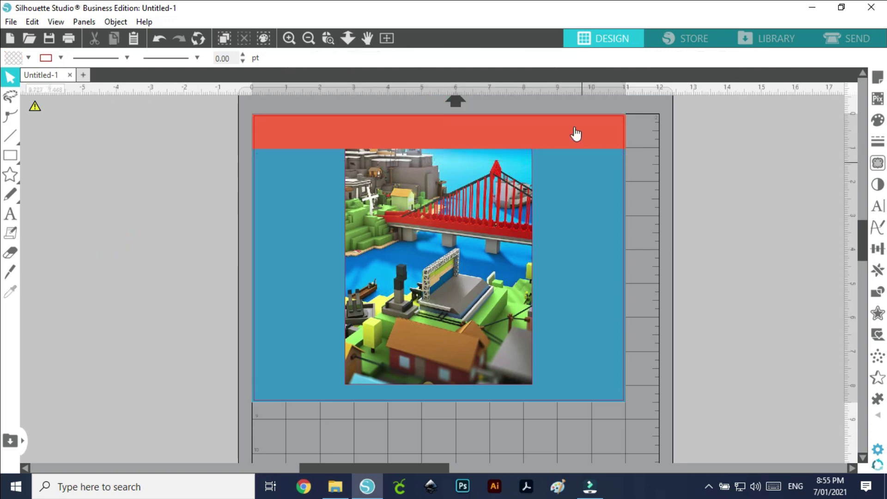
Duplicate the red bar and place the copy along the bottom edge of the blue background.
{"action": "right_click", "coordinate": [559, 125]}
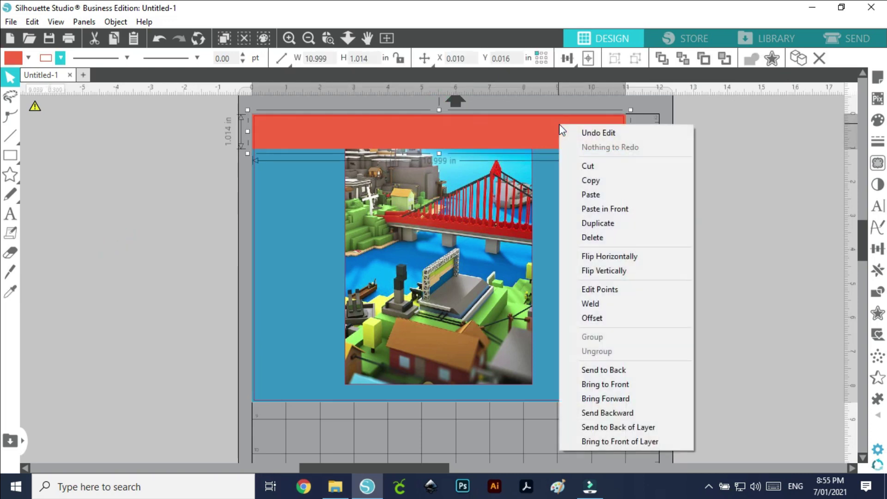
{"action": "left_click", "coordinate": [603, 223]}
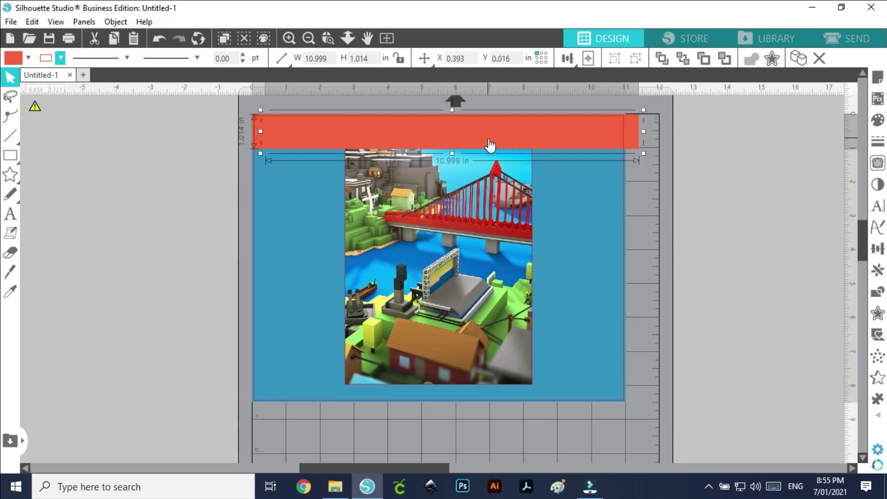
{"action": "left_click_drag", "start_coordinate": [488, 137], "coordinate": [475, 390]}
{"action": "left_click", "coordinate": [58, 339]}
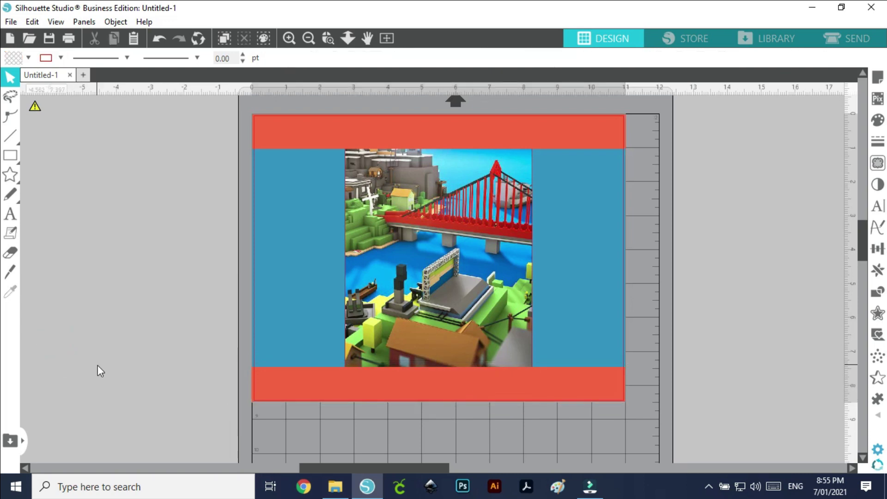
Change the fill of both the top and bottom bars to a darker red sampled from the picture's bridge.
{"action": "left_click", "coordinate": [411, 138]}
{"action": "left_click", "coordinate": [11, 59]}
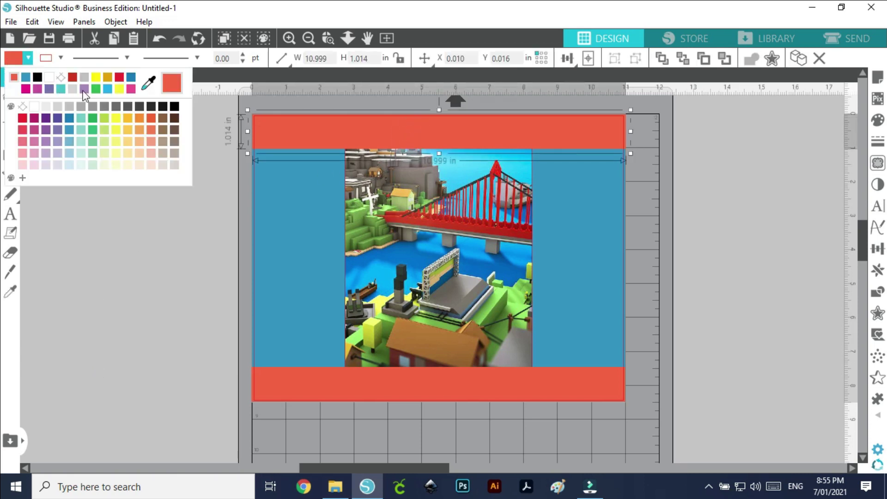
{"action": "left_click", "coordinate": [152, 84]}
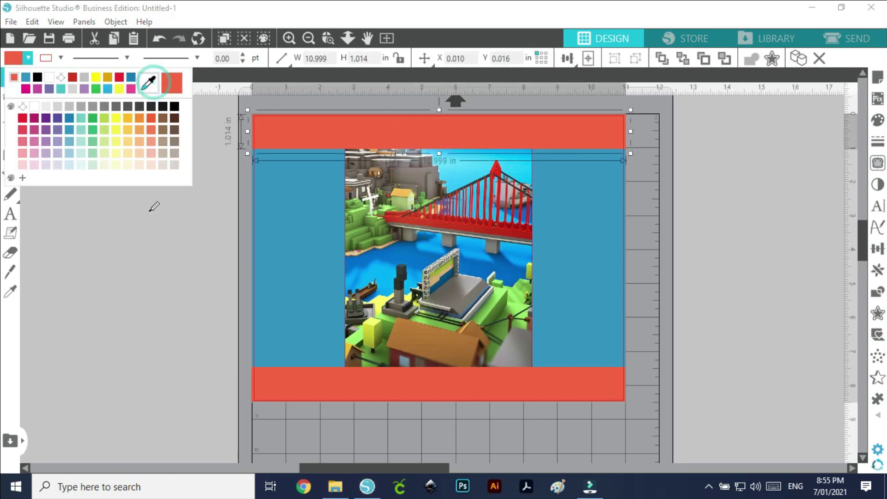
{"action": "left_click", "coordinate": [442, 221]}
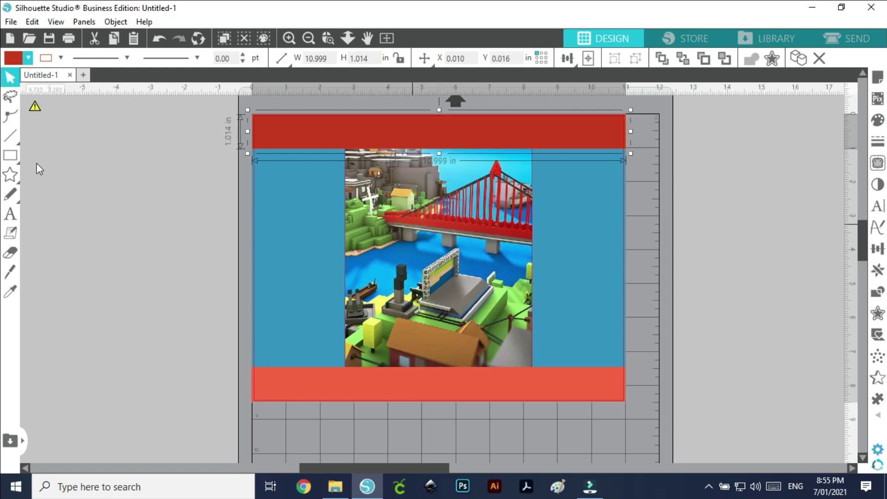
{"action": "left_click", "coordinate": [373, 380]}
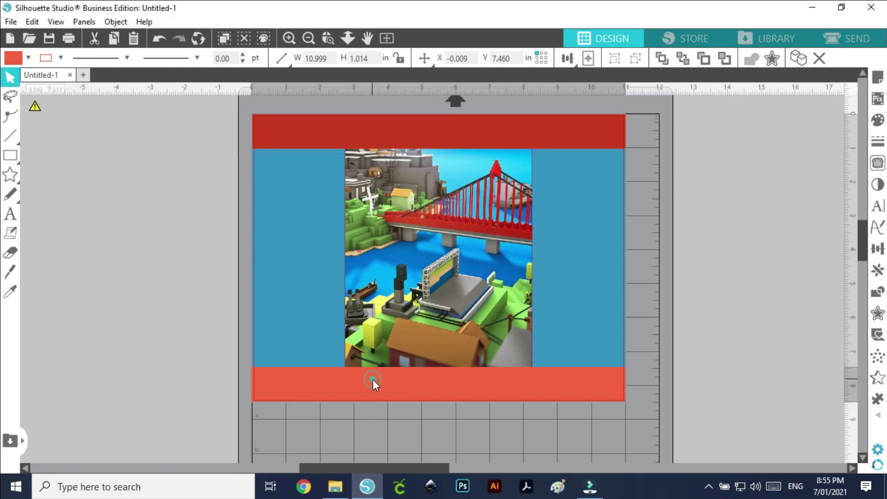
{"action": "left_click", "coordinate": [29, 57]}
{"action": "left_click", "coordinate": [16, 75]}
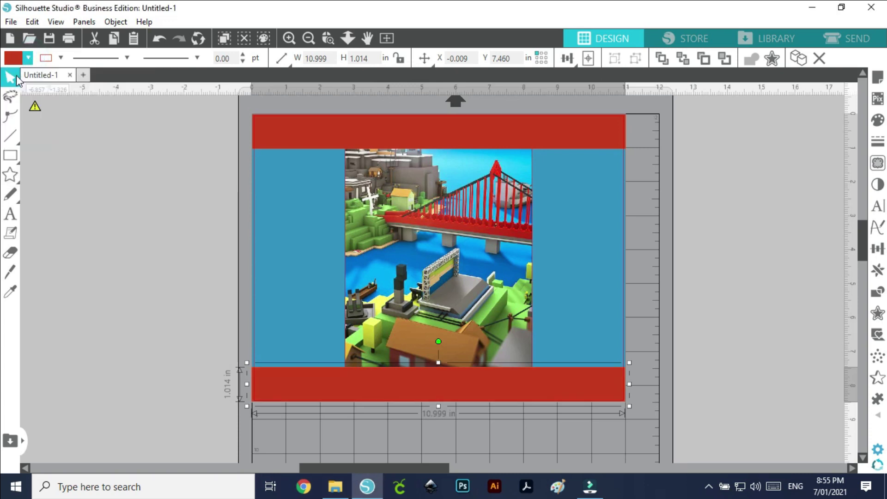
Bring the Roblox-2 picture from the ROBLOX clipart folder into the design.
{"action": "left_click", "coordinate": [34, 142]}
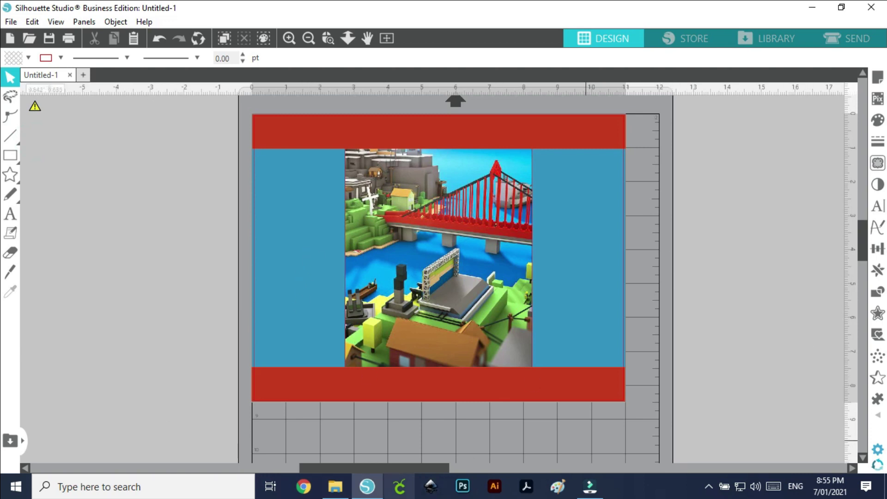
{"action": "left_click", "coordinate": [335, 486]}
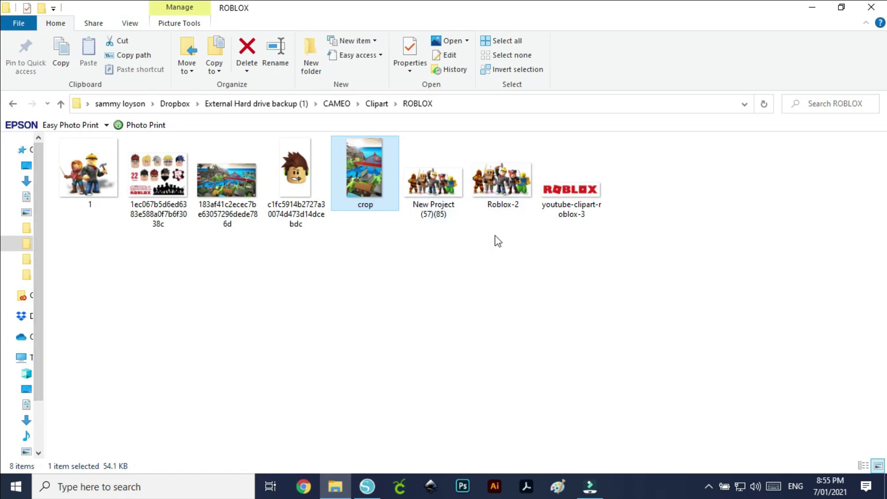
{"action": "mouse_move", "coordinate": [508, 198]}
{"action": "left_mouse_down"}
{"action": "mouse_move", "coordinate": [515, 396]}
{"action": "mouse_move", "coordinate": [570, 474]}
{"action": "mouse_move", "coordinate": [368, 479]}
{"action": "mouse_move", "coordinate": [350, 395]}
{"action": "mouse_move", "coordinate": [188, 328]}
{"action": "mouse_move", "coordinate": [153, 305]}
{"action": "left_mouse_up"}
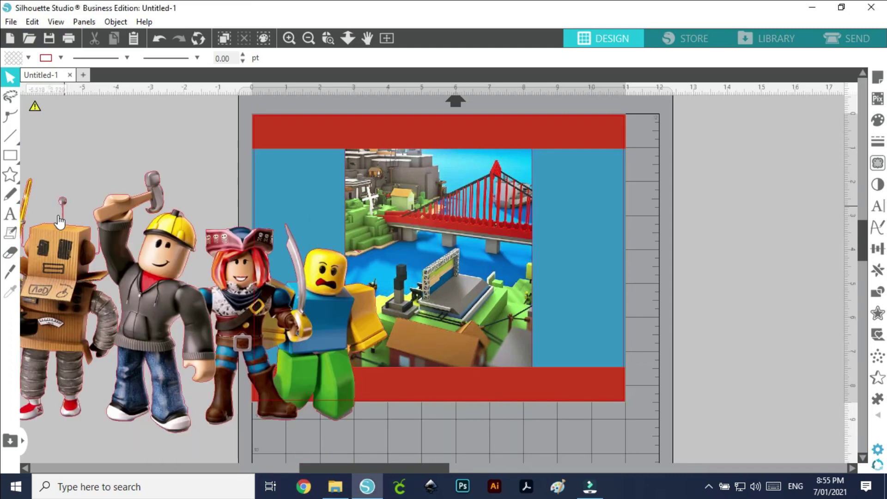
Remove the outline colour from the Roblox-2 character picture and move it over the bag design.
{"action": "left_click", "coordinate": [147, 246]}
{"action": "left_click", "coordinate": [61, 58]}
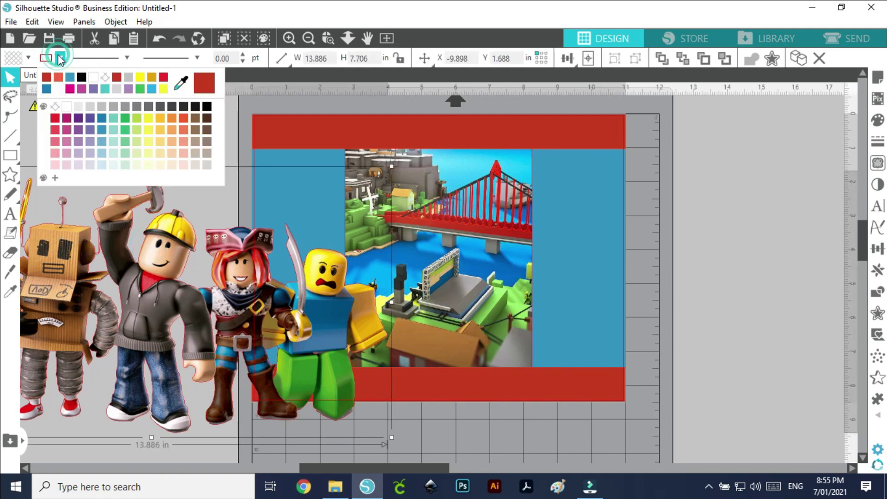
{"action": "left_click", "coordinate": [107, 78]}
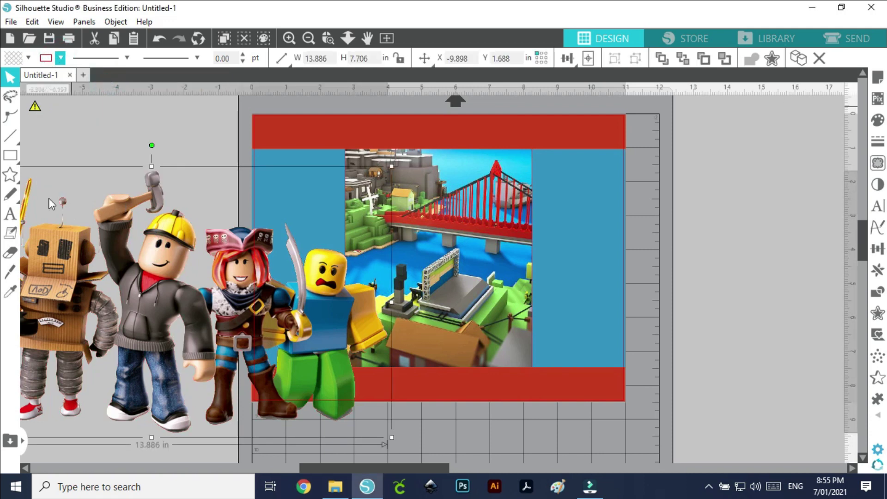
{"action": "left_click", "coordinate": [61, 57]}
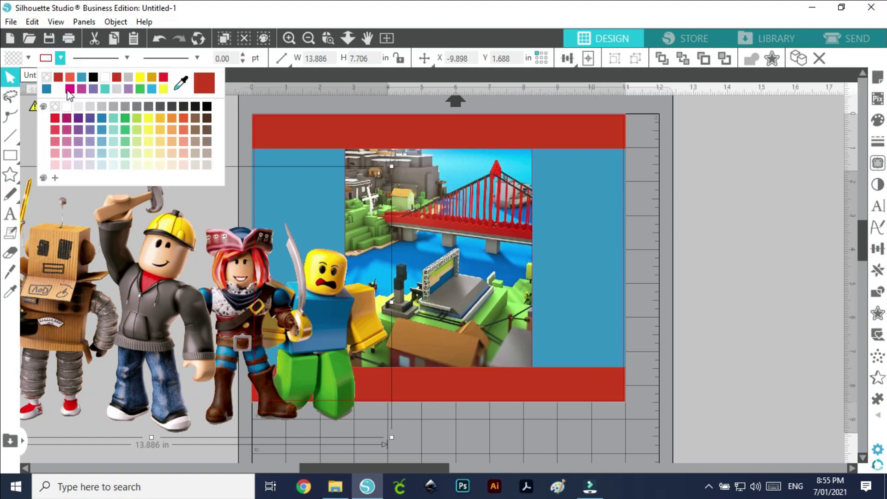
{"action": "left_click", "coordinate": [248, 139]}
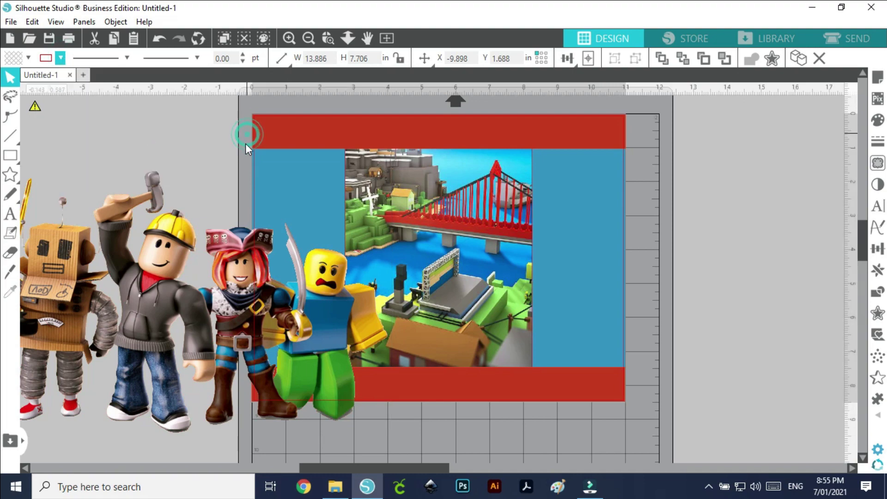
{"action": "left_click_drag", "start_coordinate": [20, 302], "coordinate": [285, 225]}
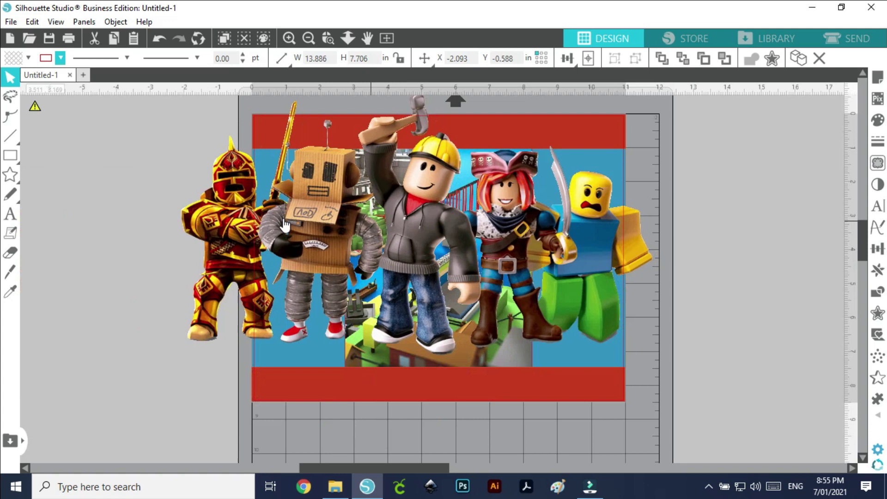
Create a rounded-corner offset around the character picture, about 14.05 by 7.86 in overall.
{"action": "left_click", "coordinate": [244, 215]}
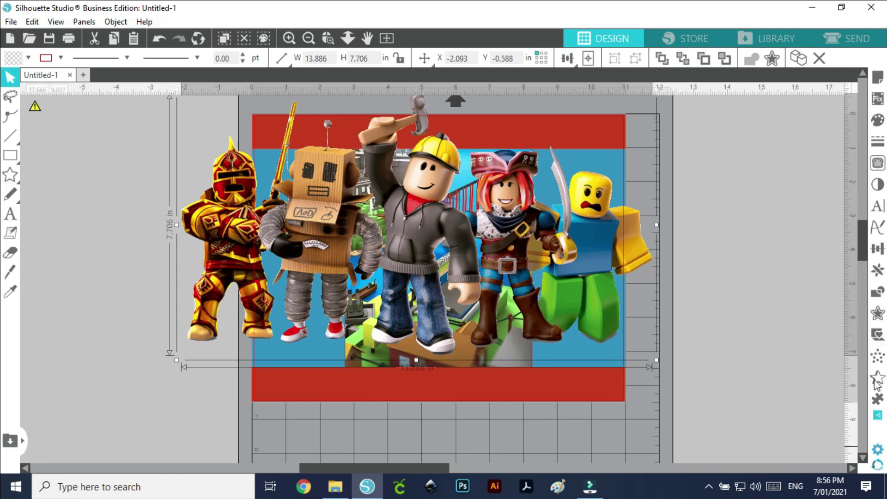
{"action": "left_click", "coordinate": [877, 314]}
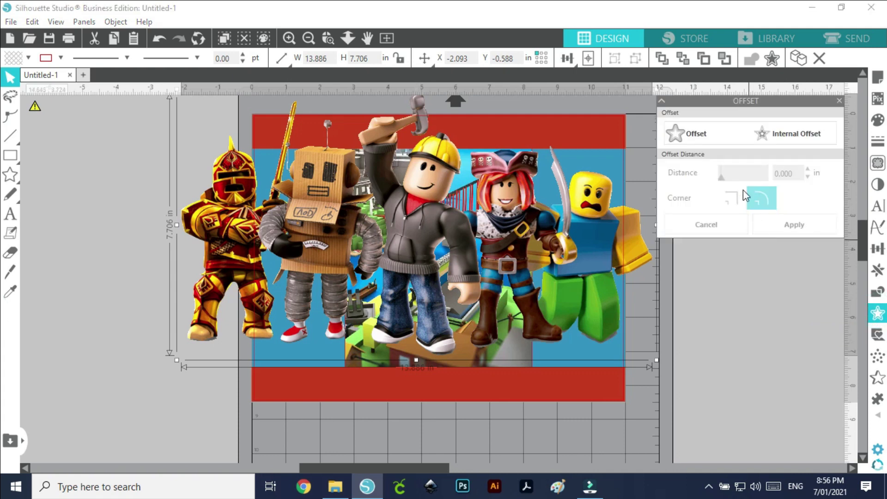
{"action": "left_click", "coordinate": [704, 126]}
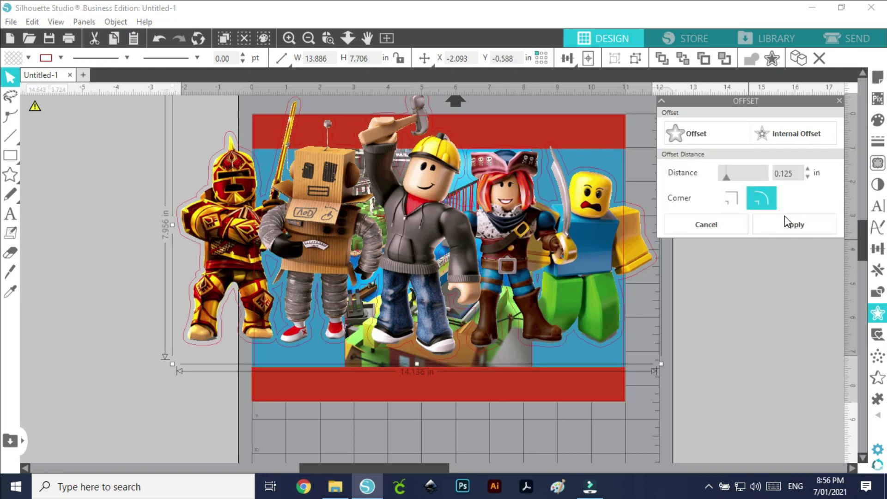
{"action": "left_click_drag", "start_coordinate": [795, 174], "coordinate": [769, 174]}
{"action": "type", "text": "0.3"}
{"action": "left_click", "coordinate": [785, 224]}
Give the offset shape behind the characters a white fill and a white outline.
{"action": "left_click", "coordinate": [13, 59]}
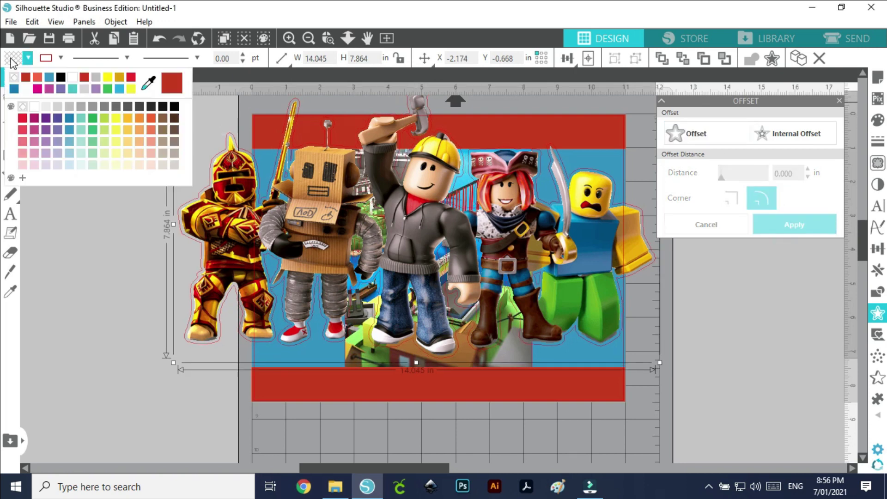
{"action": "left_click", "coordinate": [72, 77]}
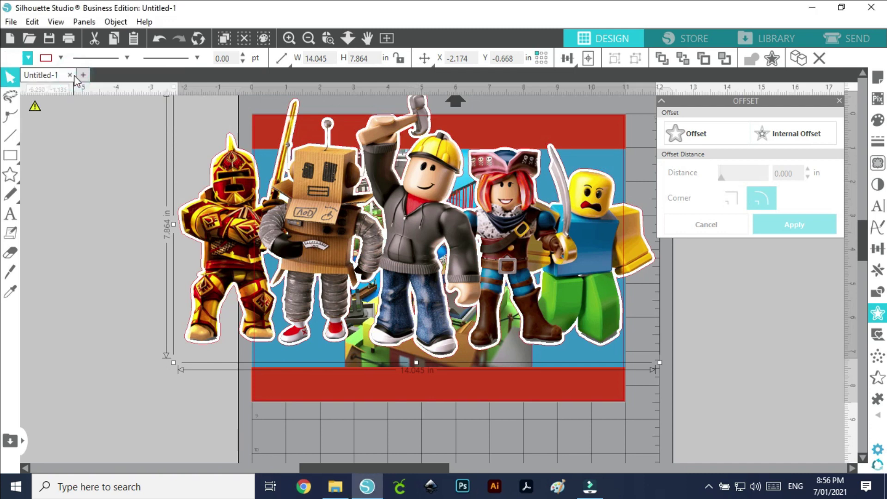
{"action": "left_click", "coordinate": [60, 58]}
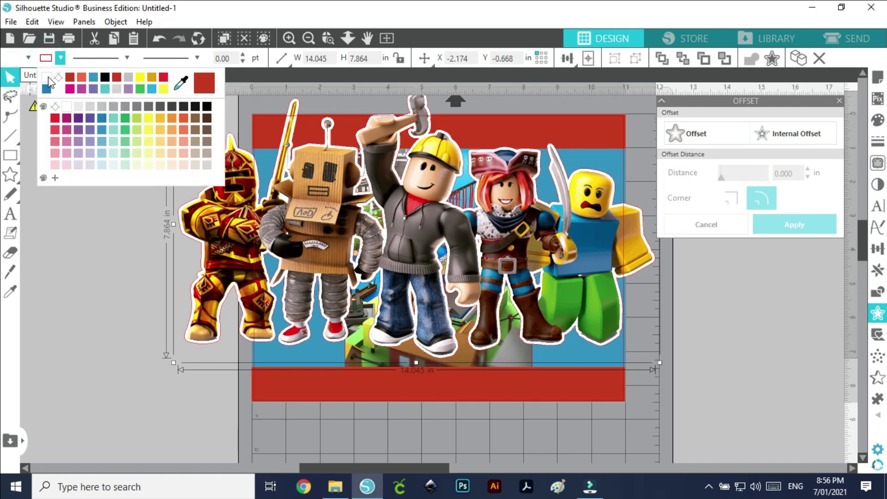
{"action": "left_click", "coordinate": [48, 77]}
{"action": "left_click", "coordinate": [70, 206]}
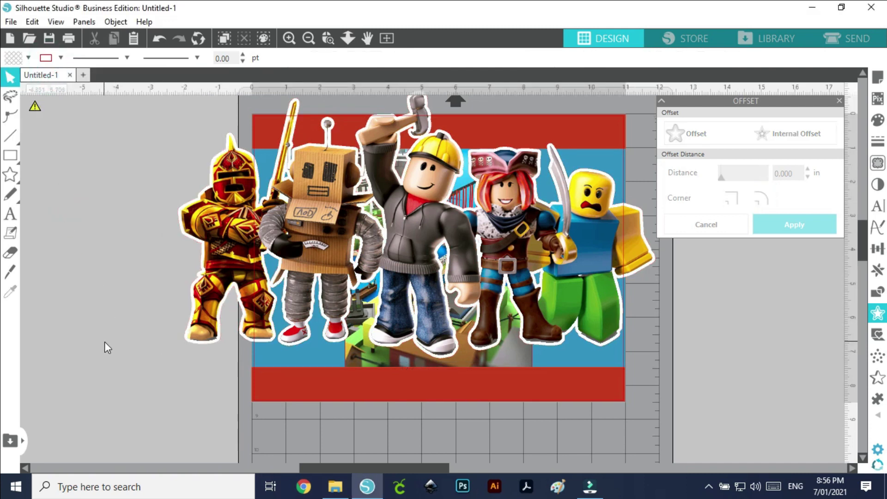
Group the characters with their white offset and scale the group down to about 5.69 by 3.19 in.
{"action": "left_click", "coordinate": [141, 168]}
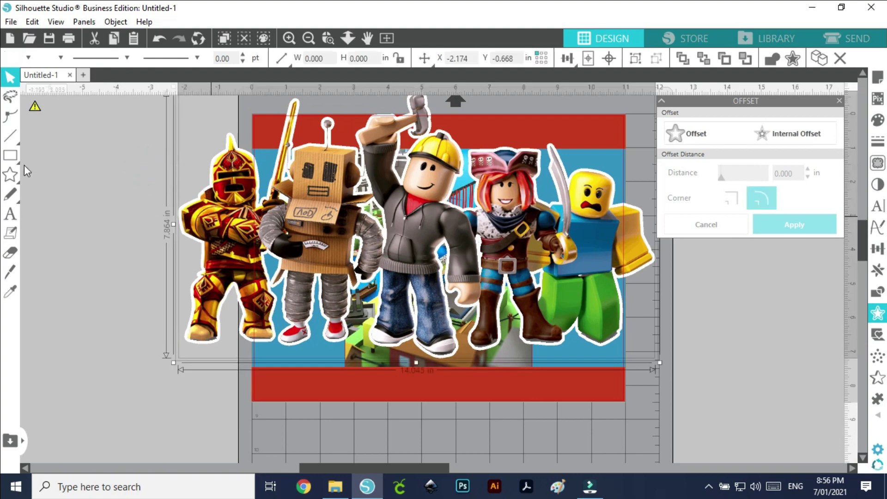
{"action": "left_click", "coordinate": [635, 58]}
{"action": "left_click_drag", "start_coordinate": [211, 220], "coordinate": [176, 276]}
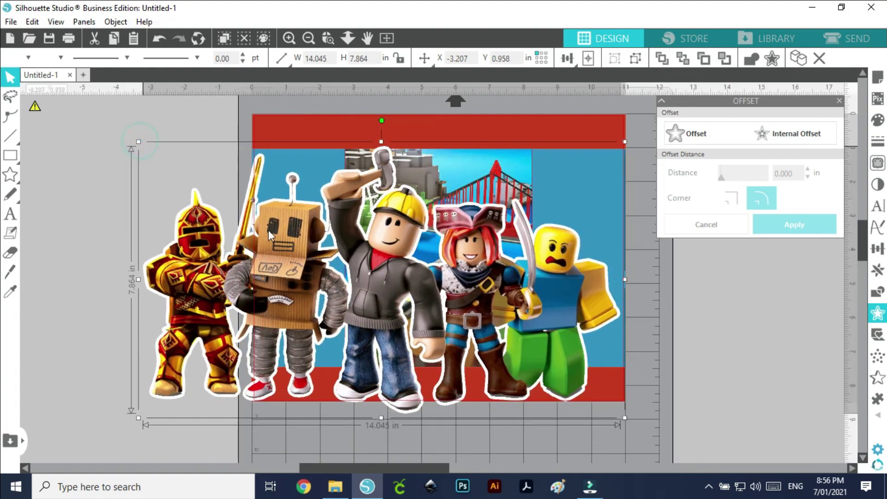
{"action": "left_click_drag", "start_coordinate": [139, 141], "coordinate": [327, 246]}
Centre the character group across the lower part of the picture panel and enlarge it to about 5.97 by 3.34 in.
{"action": "left_click_drag", "start_coordinate": [394, 300], "coordinate": [420, 308]}
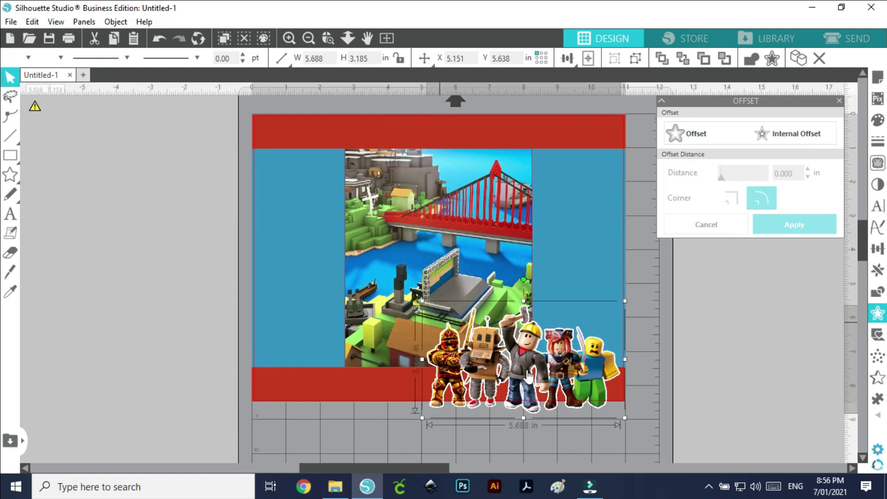
{"action": "left_click_drag", "start_coordinate": [463, 357], "coordinate": [443, 331]}
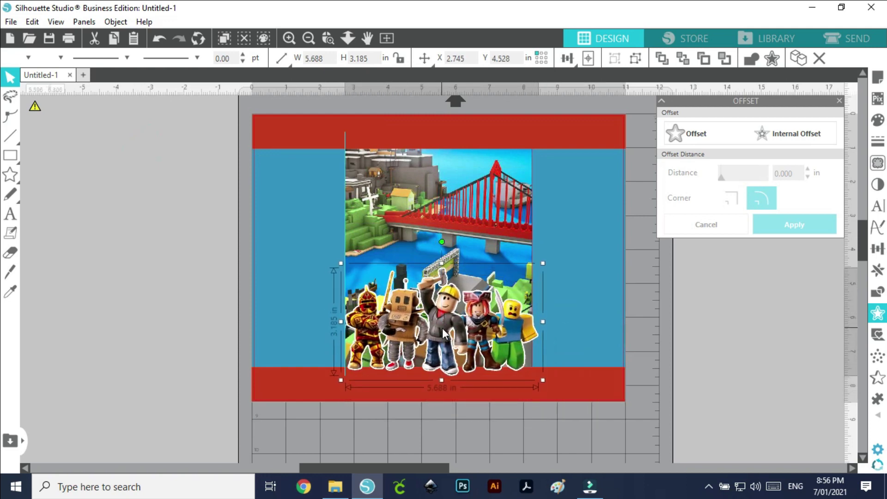
{"action": "left_click", "coordinate": [338, 264]}
{"action": "left_click_drag", "start_coordinate": [339, 264], "coordinate": [334, 257]}
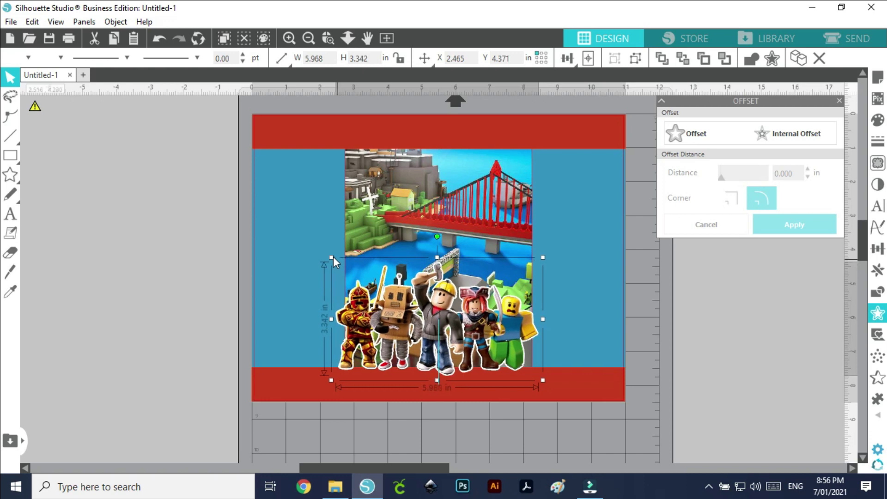
{"action": "left_click_drag", "start_coordinate": [426, 325], "coordinate": [428, 327]}
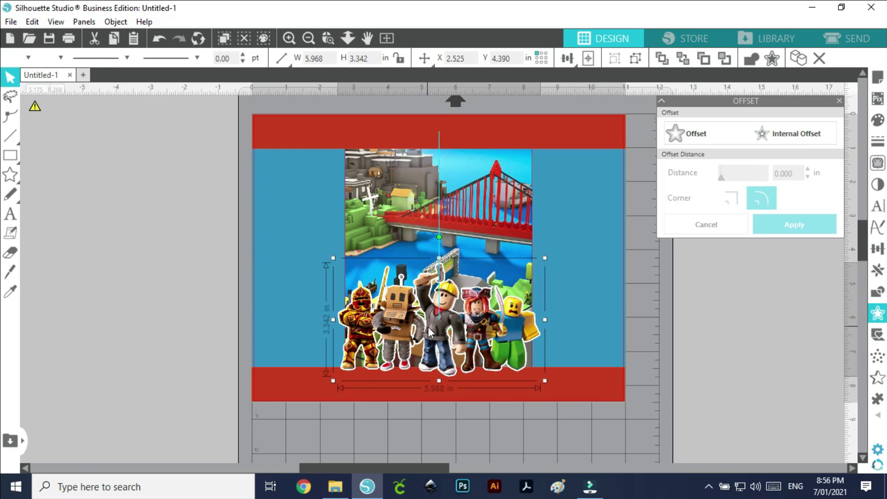
{"action": "left_click", "coordinate": [101, 287]}
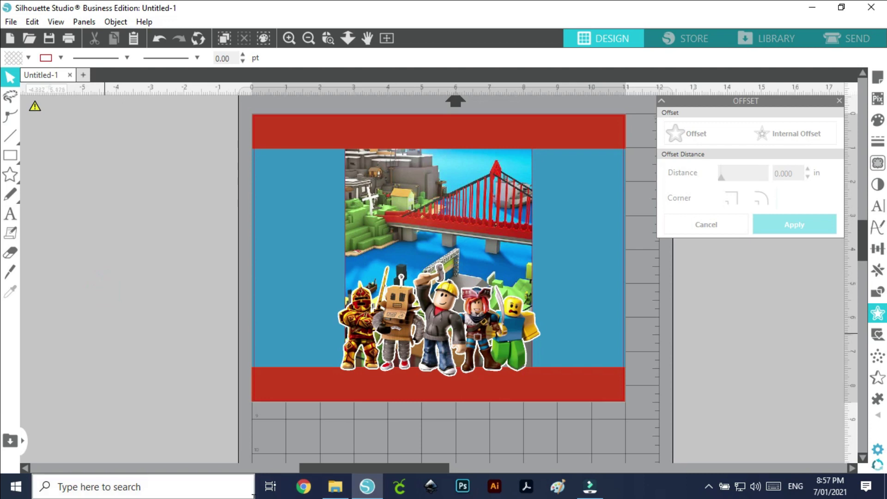
Bring in the spiky-haired head clipart beside the page, scale it to about 3.74 by 4.21 in and remove its outline.
{"action": "left_click", "coordinate": [335, 487]}
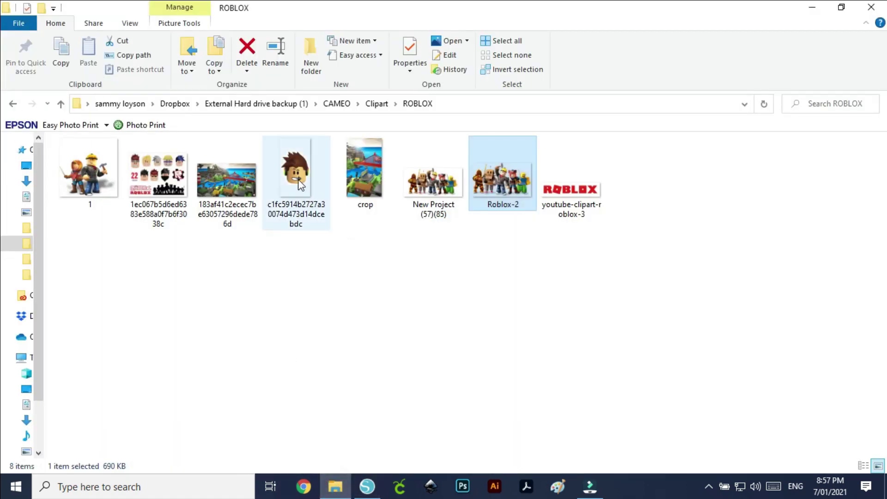
{"action": "left_click_drag", "start_coordinate": [295, 176], "coordinate": [171, 282]}
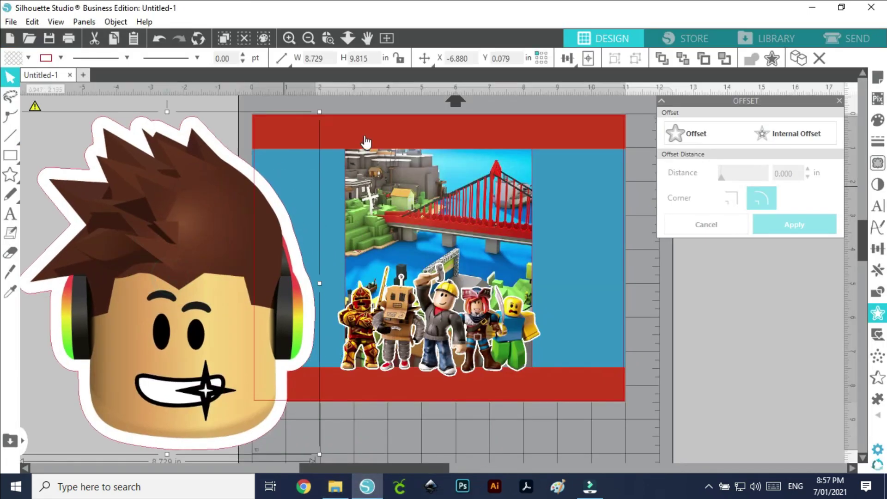
{"action": "left_click_drag", "start_coordinate": [263, 176], "coordinate": [140, 293]}
{"action": "left_click_drag", "start_coordinate": [105, 341], "coordinate": [173, 246]}
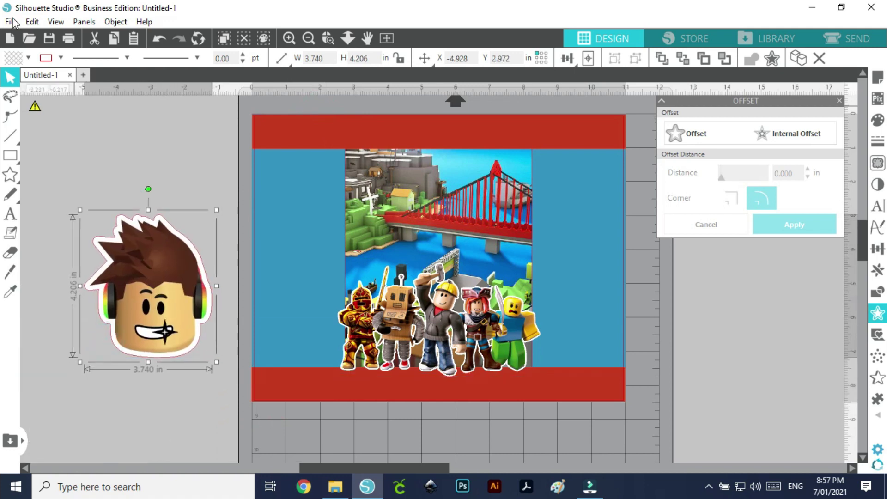
{"action": "left_click", "coordinate": [60, 58]}
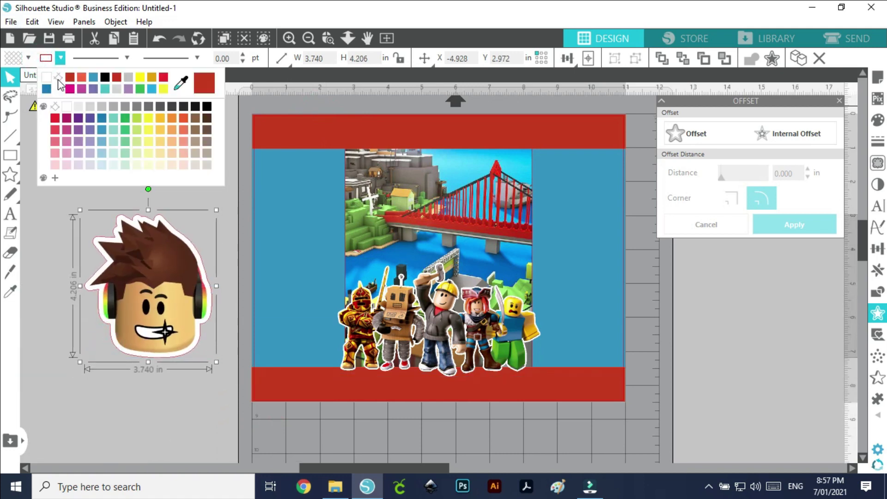
{"action": "left_click", "coordinate": [54, 293]}
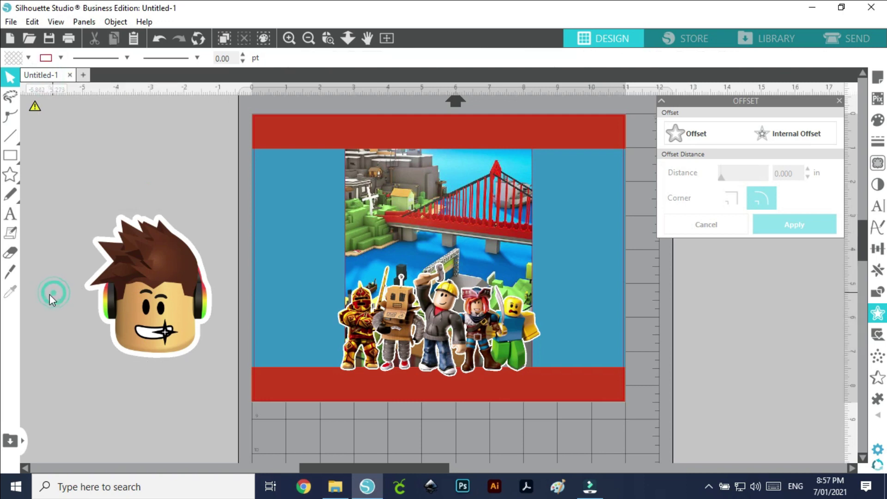
Shrink the head to about 1.49 by 1.68 in and place it low on the blue area left of the characters.
{"action": "left_click", "coordinate": [130, 294]}
{"action": "left_click_drag", "start_coordinate": [218, 209], "coordinate": [148, 276]}
{"action": "left_click_drag", "start_coordinate": [119, 348], "coordinate": [308, 351]}
{"action": "left_click_drag", "start_coordinate": [342, 285], "coordinate": [322, 298]}
{"action": "left_click_drag", "start_coordinate": [304, 348], "coordinate": [304, 336]}
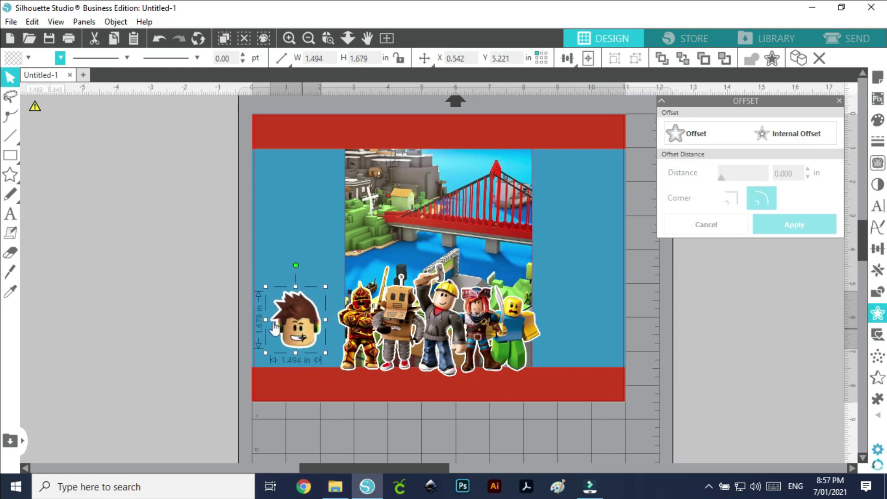
{"action": "left_click", "coordinate": [179, 291]}
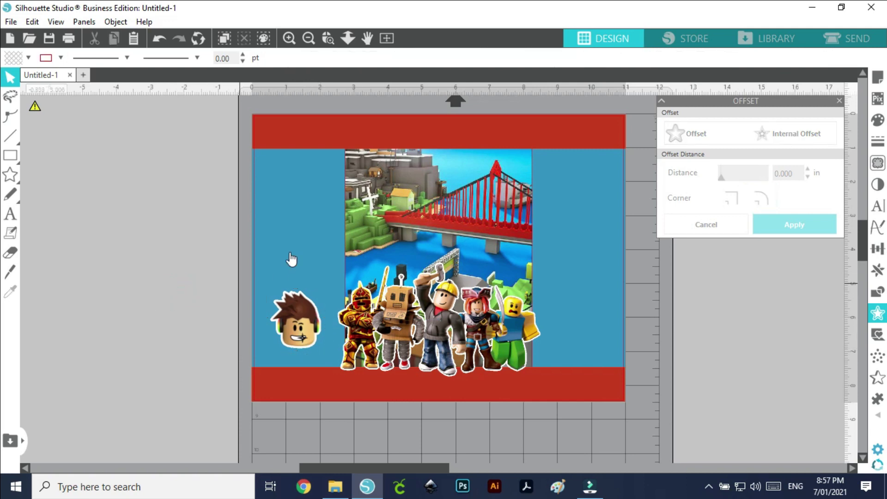
Add the NUTRITION LABLE and BARCODE templates from the library's CHIP BAG folder to the design.
{"action": "left_click", "coordinate": [14, 443]}
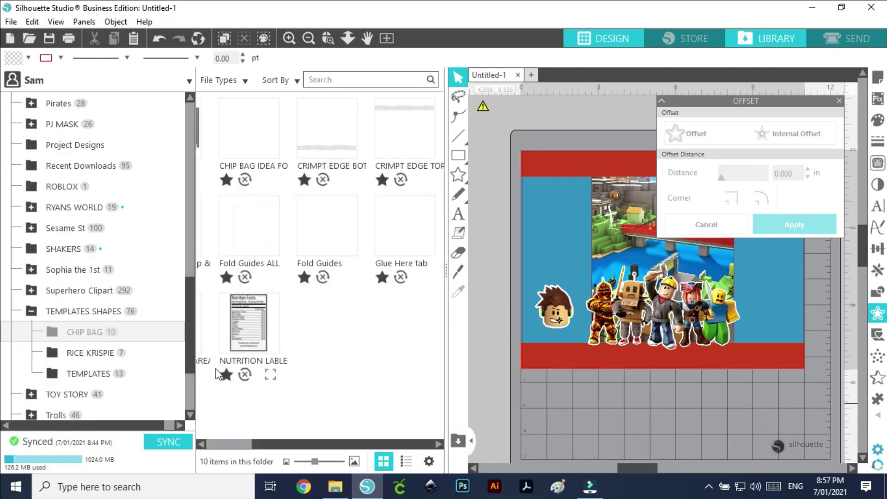
{"action": "left_click_drag", "start_coordinate": [251, 331], "coordinate": [534, 353]}
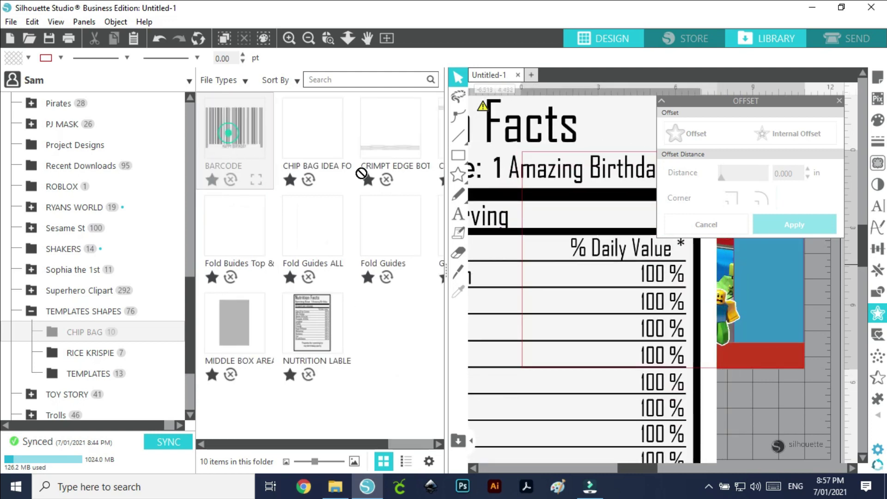
{"action": "left_click_drag", "start_coordinate": [361, 173], "coordinate": [814, 429]}
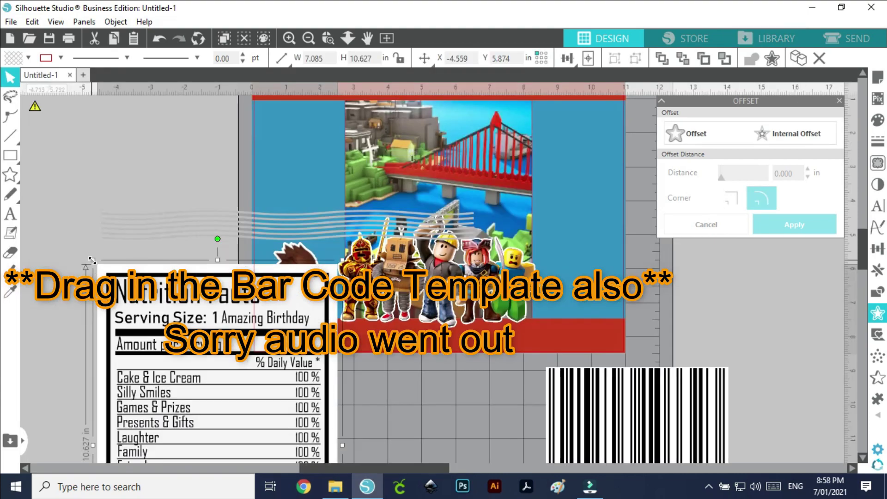
Scale the nutrition label down to about 2.04 by 3.07 in and place it beside the page.
{"action": "left_click_drag", "start_coordinate": [139, 332], "coordinate": [255, 394]}
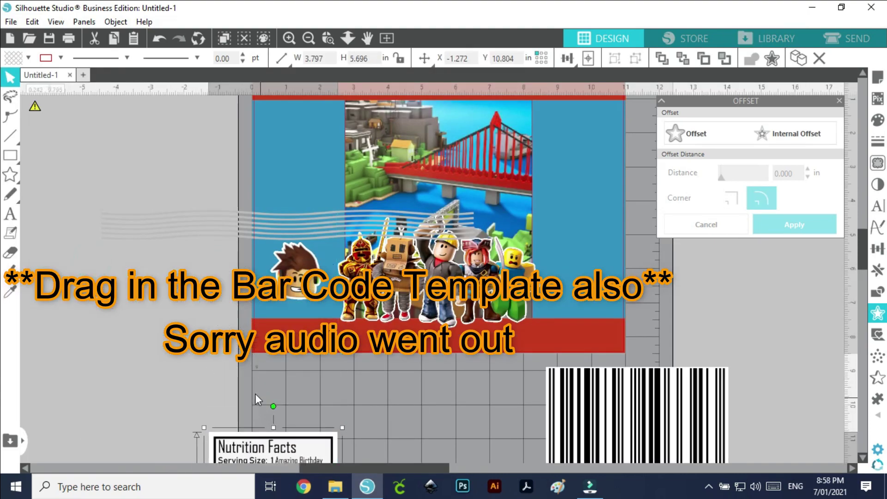
{"action": "left_click_drag", "start_coordinate": [258, 442], "coordinate": [164, 251]}
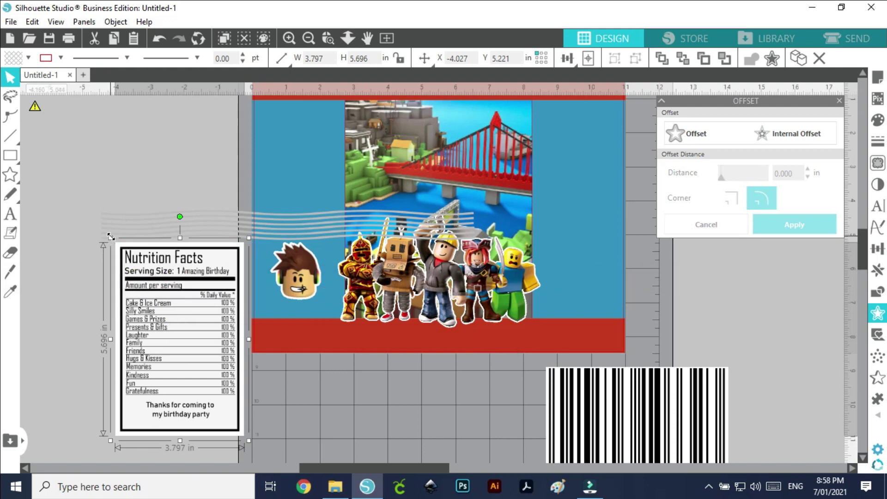
{"action": "left_click_drag", "start_coordinate": [111, 237], "coordinate": [170, 327]}
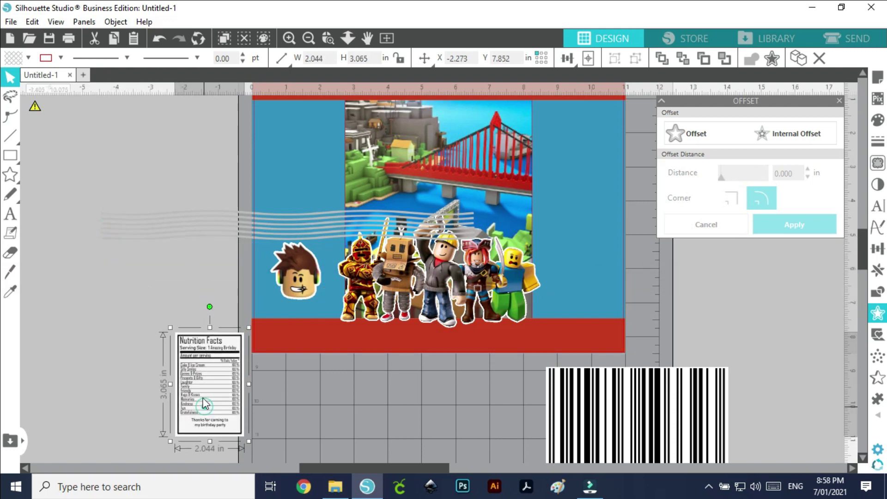
Place the nutrition label on the blue area beside the picture and shrink the barcode to about 1.83 by 1.29 in beneath it.
{"action": "left_click_drag", "start_coordinate": [206, 405], "coordinate": [575, 186]}
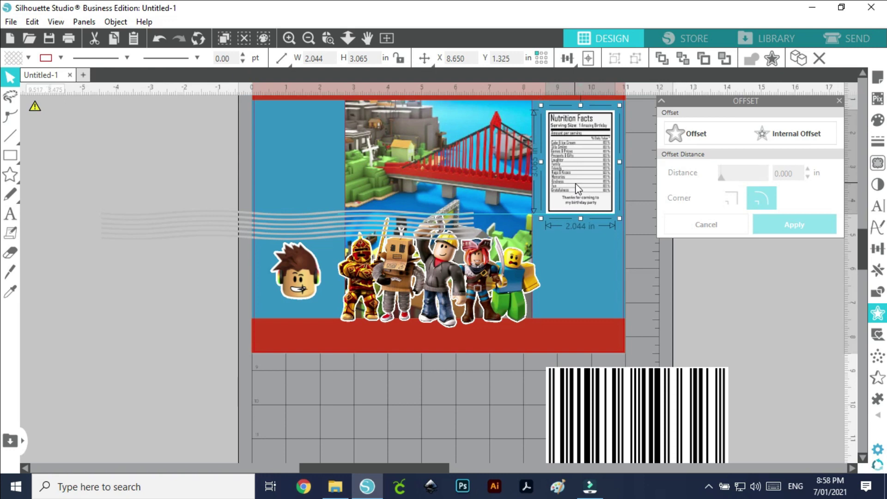
{"action": "left_click", "coordinate": [646, 421]}
{"action": "left_click_drag", "start_coordinate": [733, 362], "coordinate": [646, 434]}
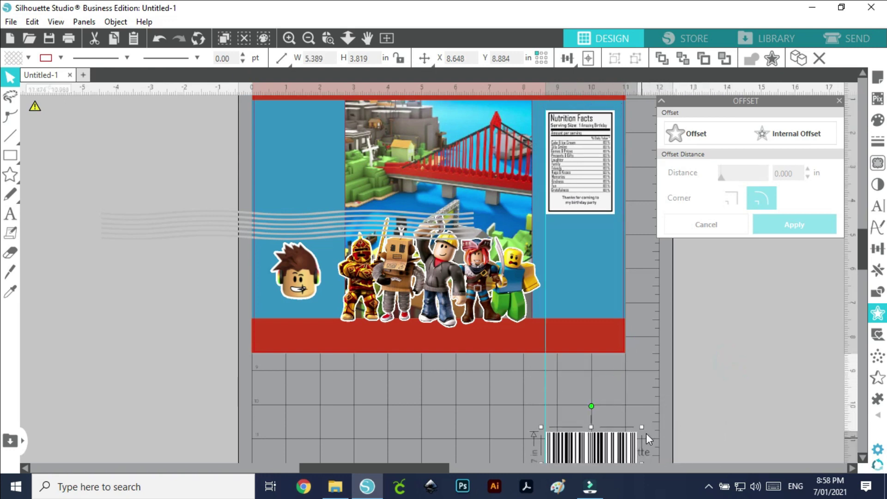
{"action": "left_click_drag", "start_coordinate": [601, 451], "coordinate": [595, 256]}
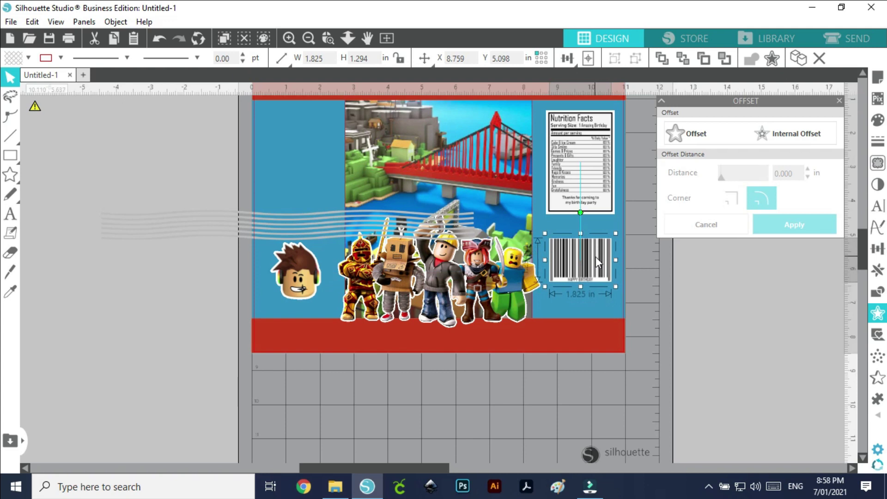
{"action": "left_click", "coordinate": [728, 311]}
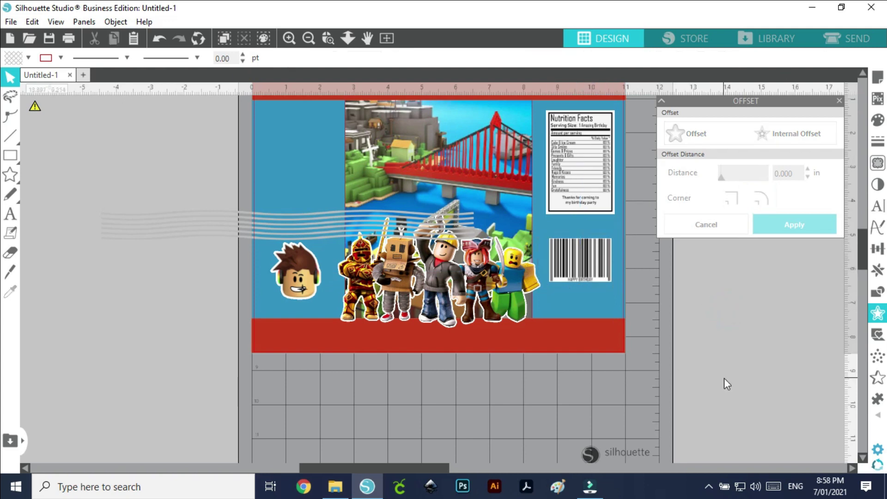
Move the translucent wavy-line overlay off the page onto the empty workspace beside it.
{"action": "mouse_move", "coordinate": [351, 212]}
{"action": "left_mouse_down"}
{"action": "mouse_move", "coordinate": [15, 270]}
{"action": "mouse_move", "coordinate": [37, 324]}
{"action": "mouse_move", "coordinate": [85, 370]}
{"action": "mouse_move", "coordinate": [90, 254]}
{"action": "left_mouse_up"}
{"action": "left_click", "coordinate": [211, 313]}
{"action": "scroll", "coordinate": [503, 438], "scroll_direction": "up", "scroll_amount": 1}
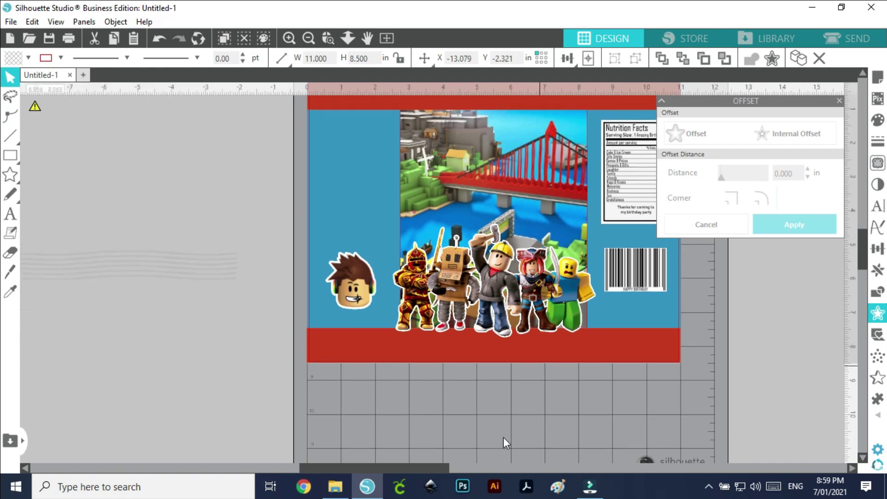
{"action": "left_click_drag", "start_coordinate": [421, 468], "coordinate": [464, 474]}
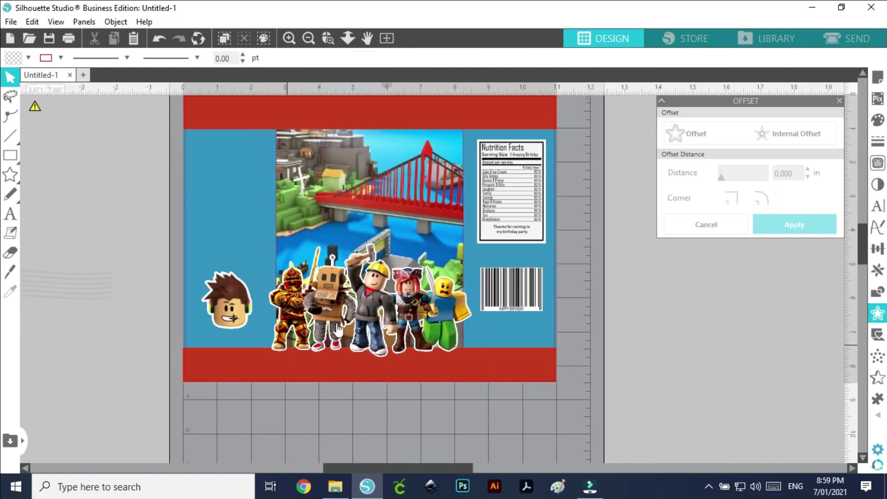
Bring the youtube-clipart-roblox-3 logo from the ROBLOX clipart folder into the design and scale it down to about 14.94 by 2.60 in.
{"action": "left_click", "coordinate": [332, 484]}
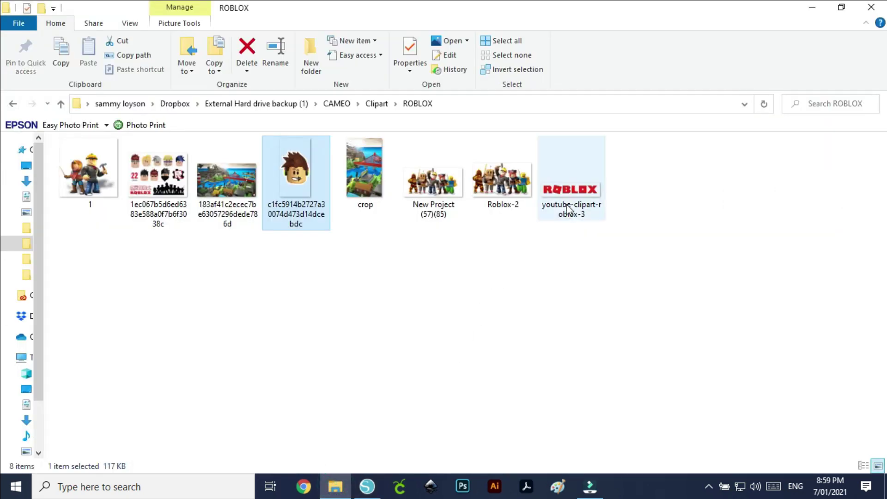
{"action": "left_click_drag", "start_coordinate": [572, 185], "coordinate": [711, 348]}
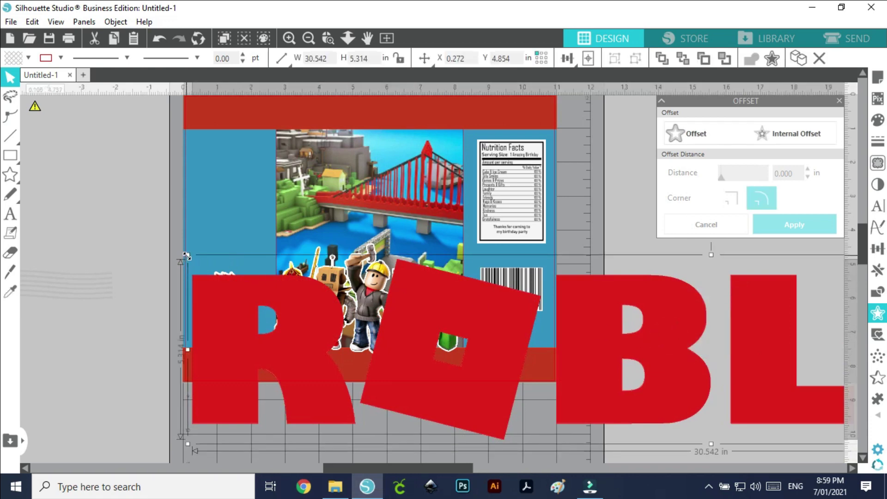
{"action": "left_click_drag", "start_coordinate": [187, 257], "coordinate": [578, 402]}
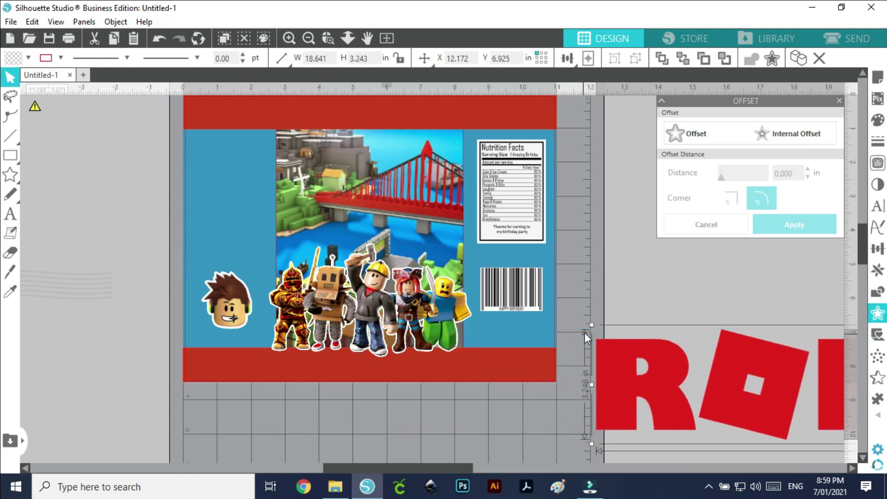
{"action": "left_click_drag", "start_coordinate": [592, 326], "coordinate": [714, 373]}
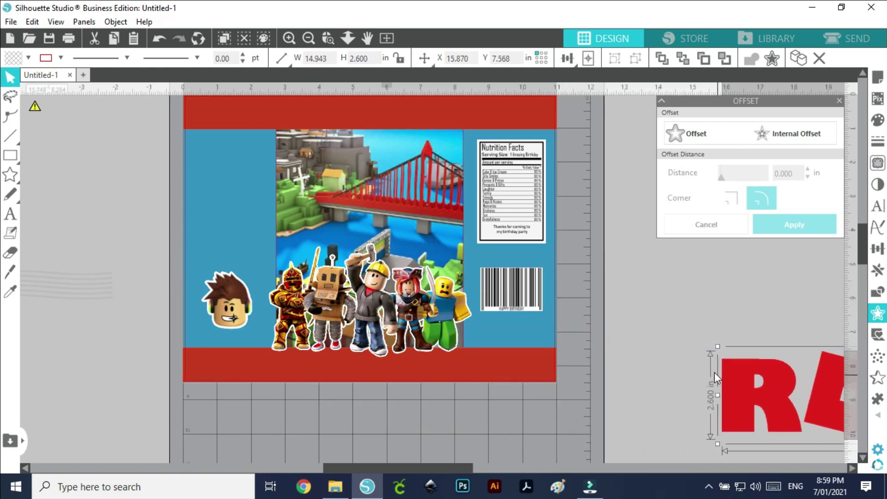
Shrink the ROBLOX logo to about 4.69 by 0.82 in, try it over the characters' feet and set it beside the page.
{"action": "left_click_drag", "start_coordinate": [798, 392], "coordinate": [666, 384]}
{"action": "left_click_drag", "start_coordinate": [587, 339], "coordinate": [629, 346]}
{"action": "left_click_drag", "start_coordinate": [655, 383], "coordinate": [554, 391]}
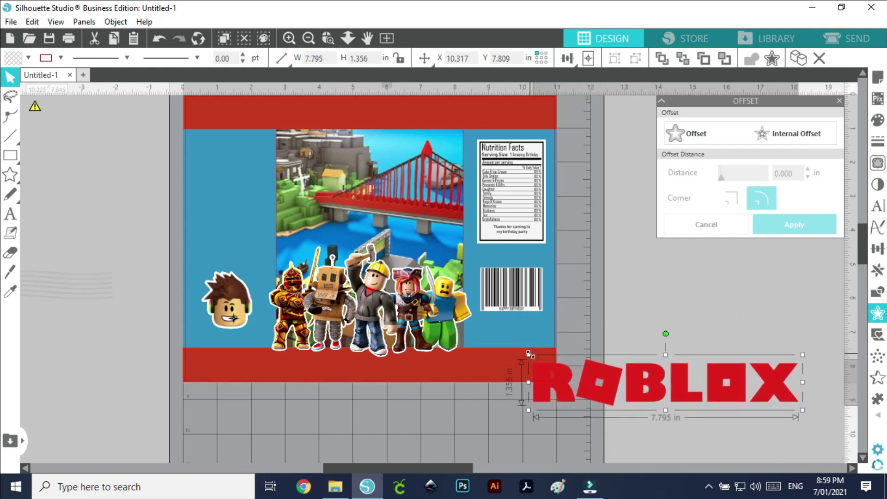
{"action": "left_click_drag", "start_coordinate": [530, 354], "coordinate": [594, 368]}
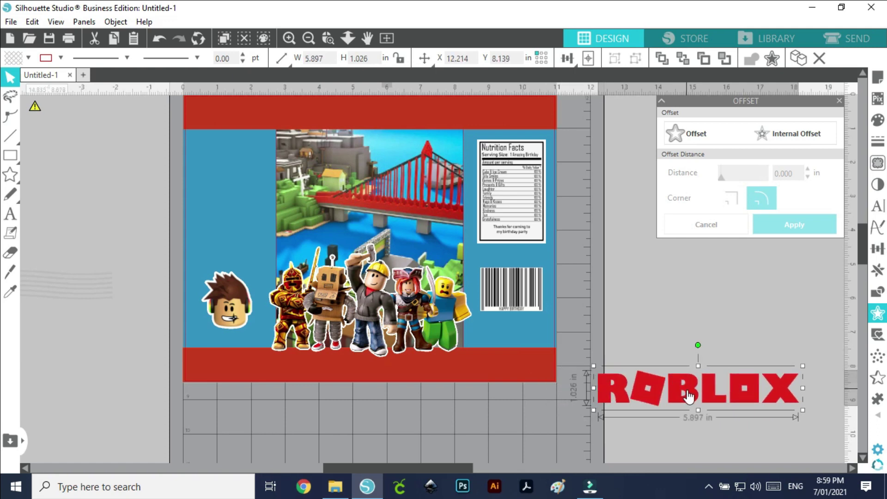
{"action": "left_click_drag", "start_coordinate": [689, 396], "coordinate": [369, 340]}
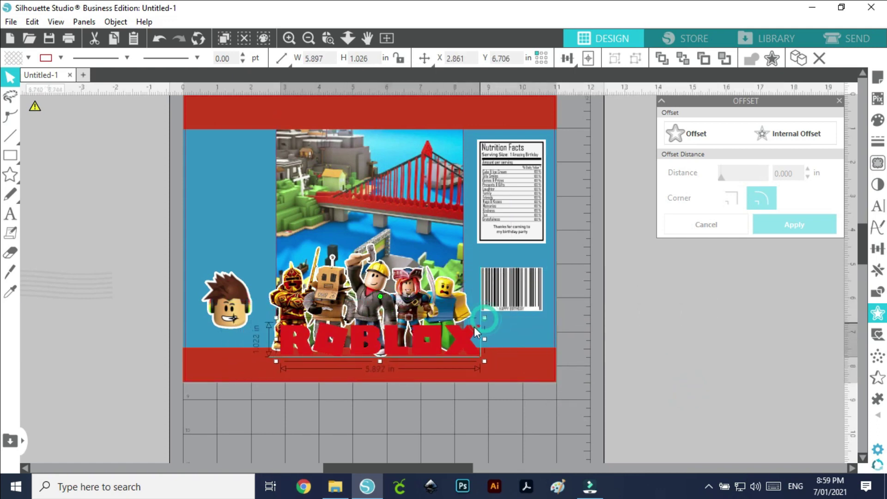
{"action": "left_click_drag", "start_coordinate": [474, 327], "coordinate": [693, 326]}
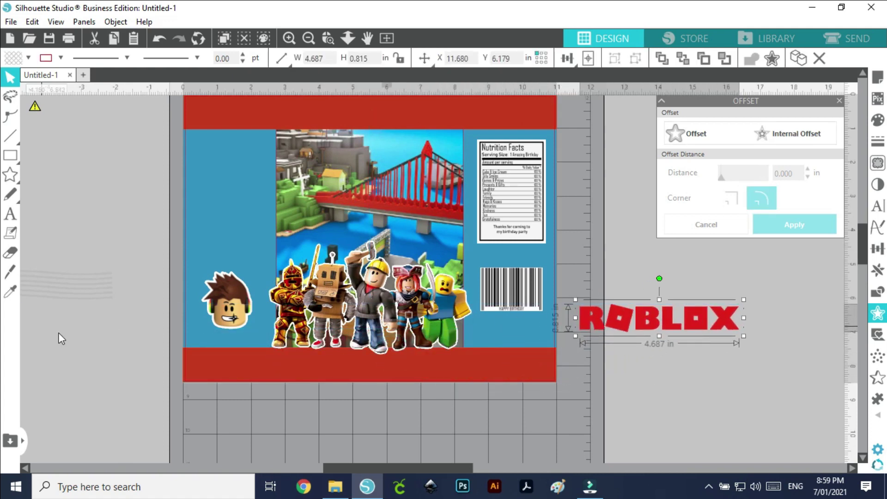
Create a 0.080 in rounded offset around the ROBLOX logo and give it a black fill and black outline.
{"action": "left_click", "coordinate": [708, 133]}
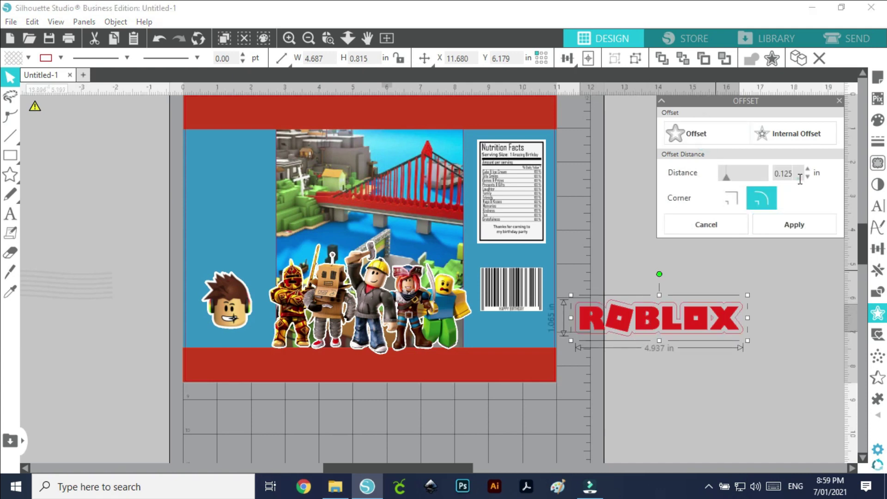
{"action": "left_click_drag", "start_coordinate": [800, 178], "coordinate": [762, 172]}
{"action": "type", "text": "0.080"}
{"action": "key", "text": "Return"}
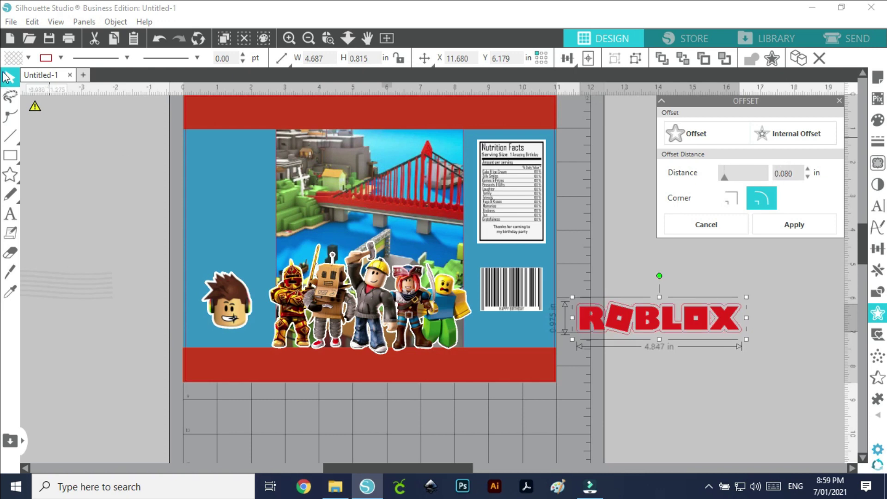
{"action": "left_click", "coordinate": [15, 62]}
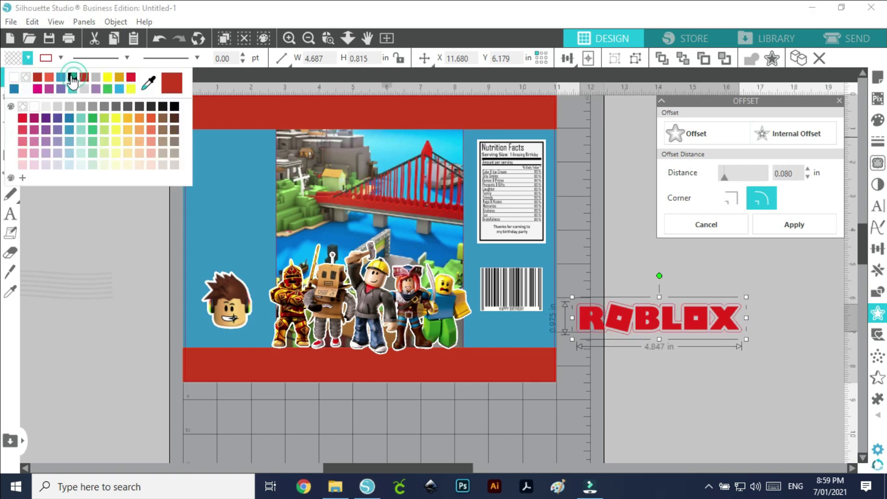
{"action": "left_click", "coordinate": [73, 77]}
{"action": "left_click", "coordinate": [60, 58]}
{"action": "left_click", "coordinate": [47, 82]}
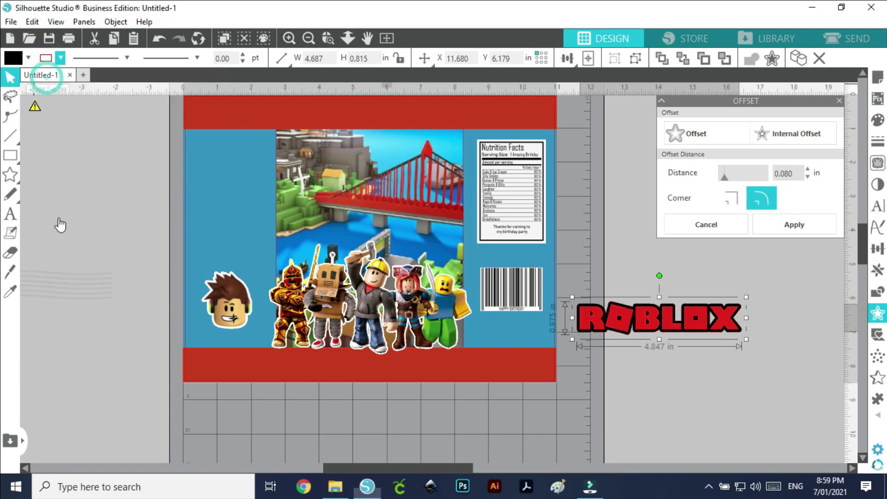
Place the ROBLOX logo together with its black offset across the characters' feet and nudge the characters slightly upward.
{"action": "left_click_drag", "start_coordinate": [575, 356], "coordinate": [774, 301]}
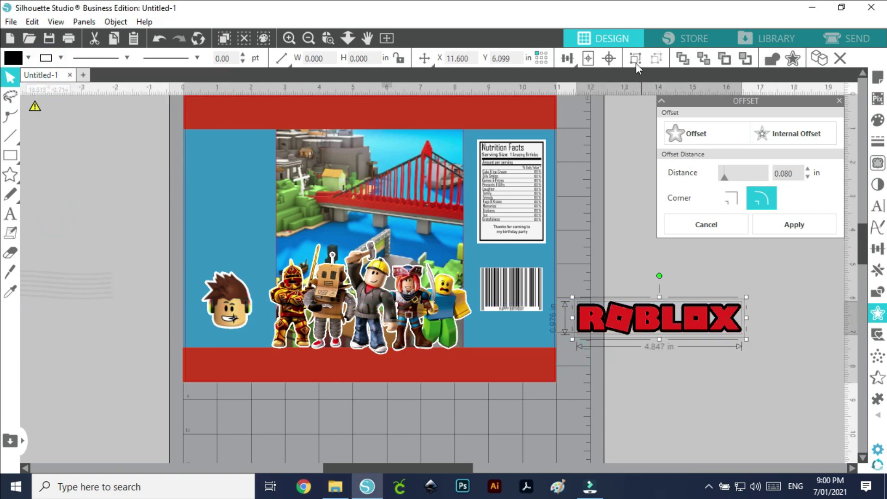
{"action": "left_click_drag", "start_coordinate": [716, 323], "coordinate": [426, 342]}
{"action": "left_click_drag", "start_coordinate": [417, 295], "coordinate": [417, 288]}
{"action": "left_click", "coordinate": [719, 373]}
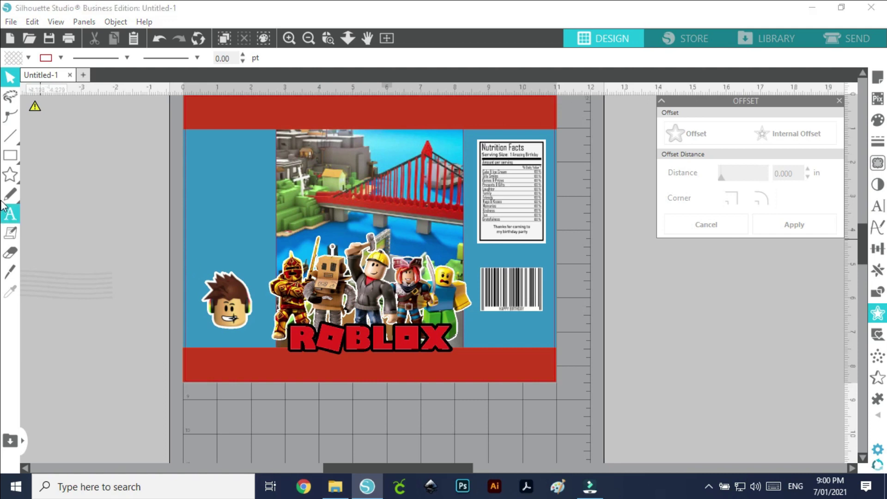
Add the text HAPPY beside the page in the Soup of Justice font at 72 pt.
{"action": "left_click", "coordinate": [9, 214]}
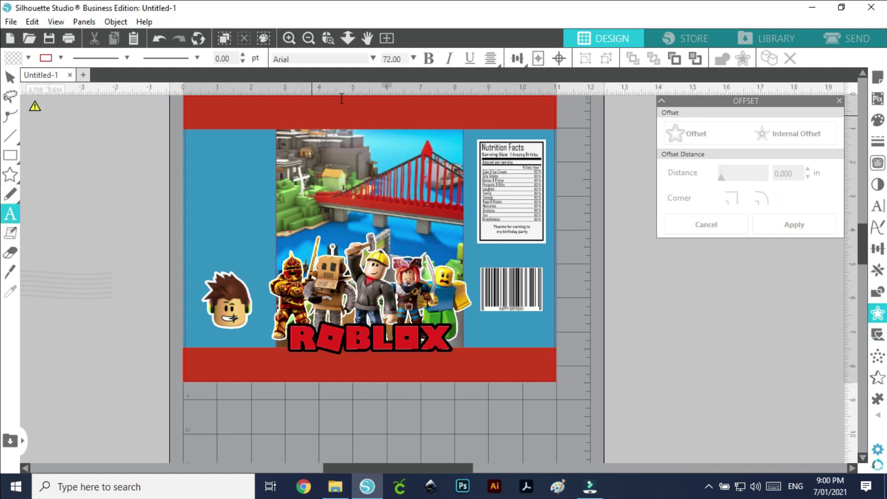
{"action": "left_click", "coordinate": [373, 58]}
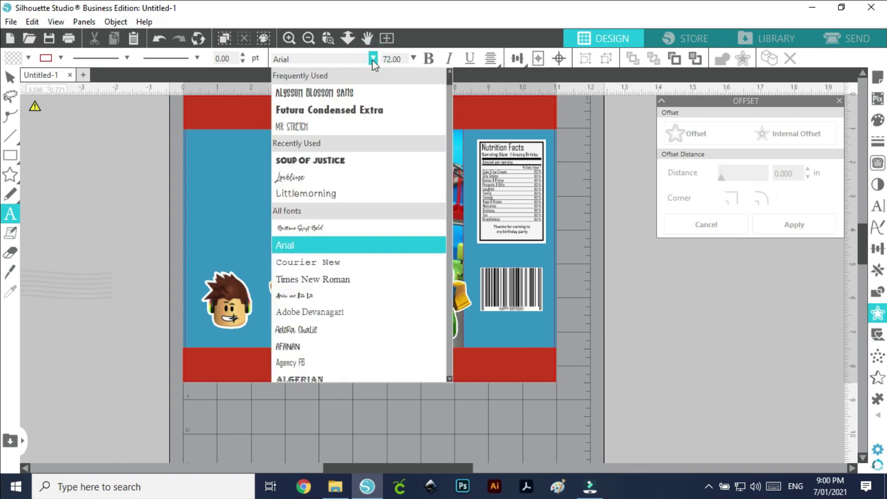
{"action": "left_click", "coordinate": [345, 109]}
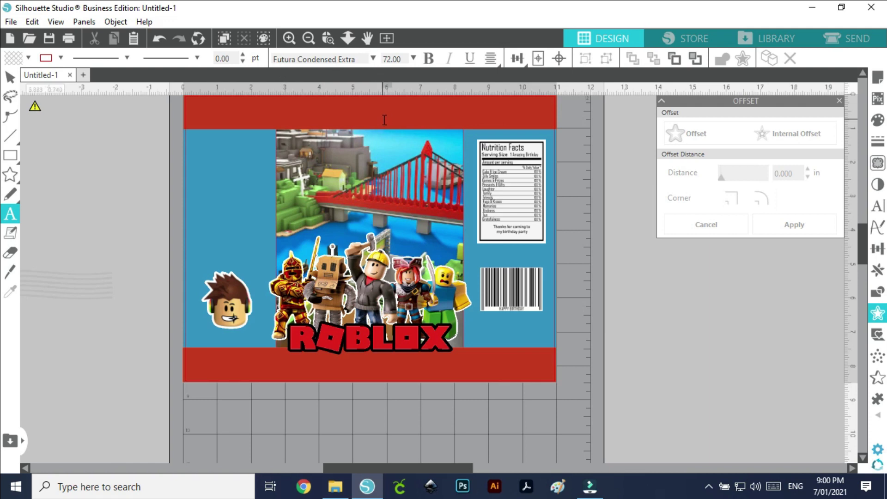
{"action": "left_click", "coordinate": [373, 59]}
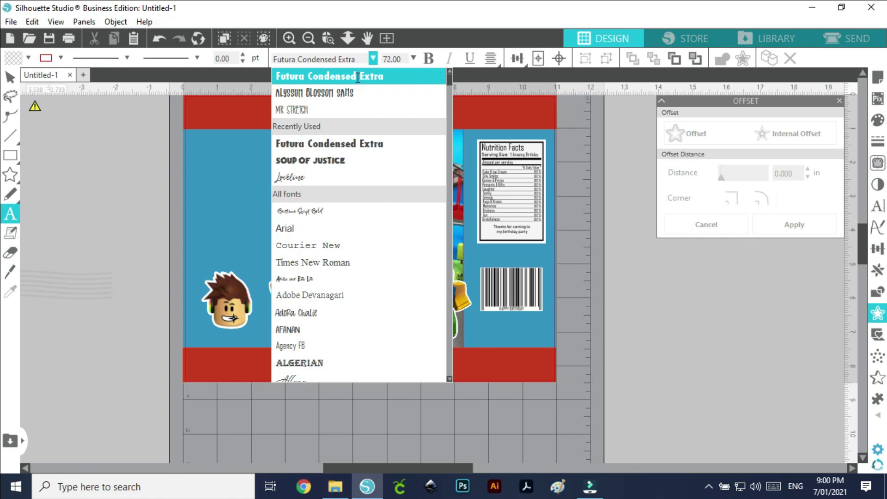
{"action": "left_click", "coordinate": [323, 160]}
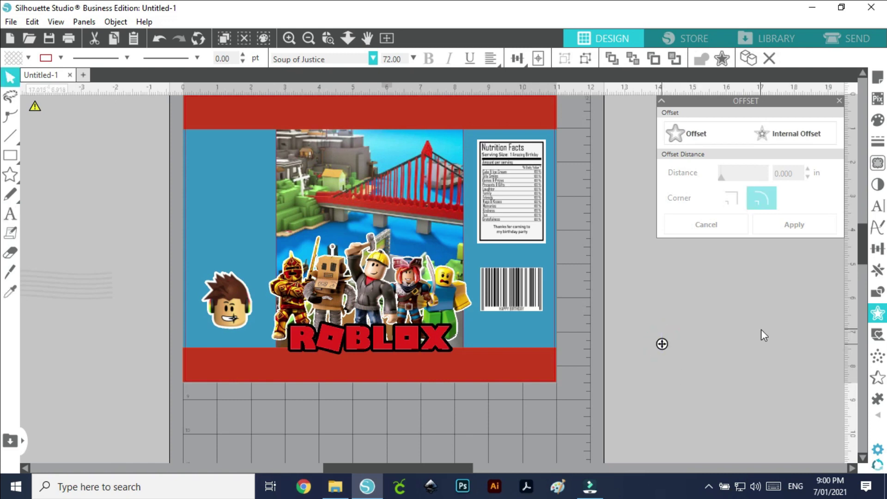
{"action": "type", "text": "PY"}
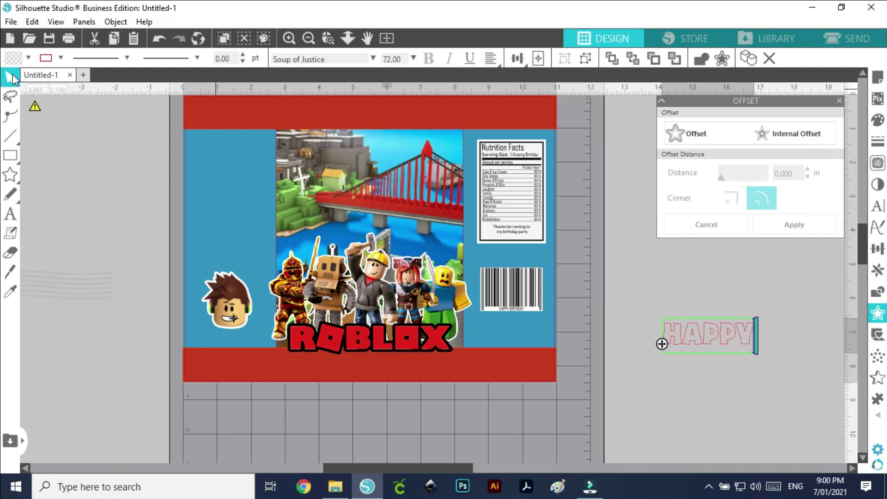
{"action": "left_click", "coordinate": [706, 364]}
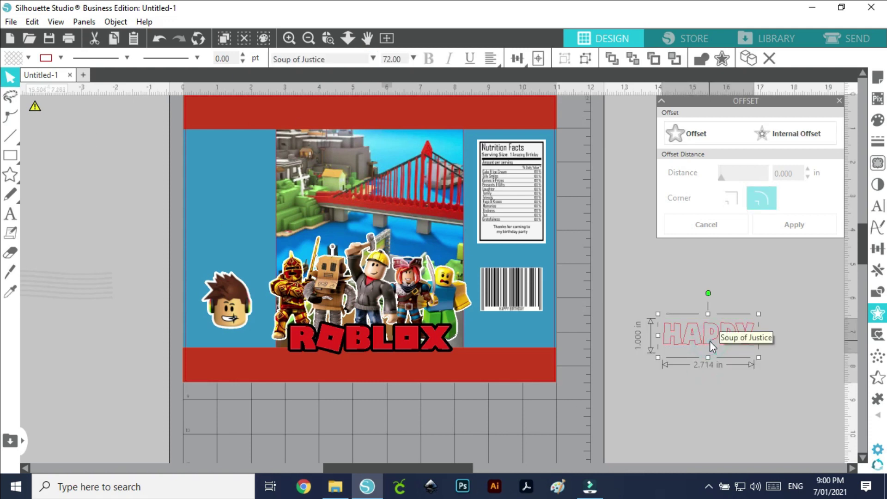
Fill the HAPPY text with white and give it a black outline 1.75 pt thick.
{"action": "left_click", "coordinate": [28, 58]}
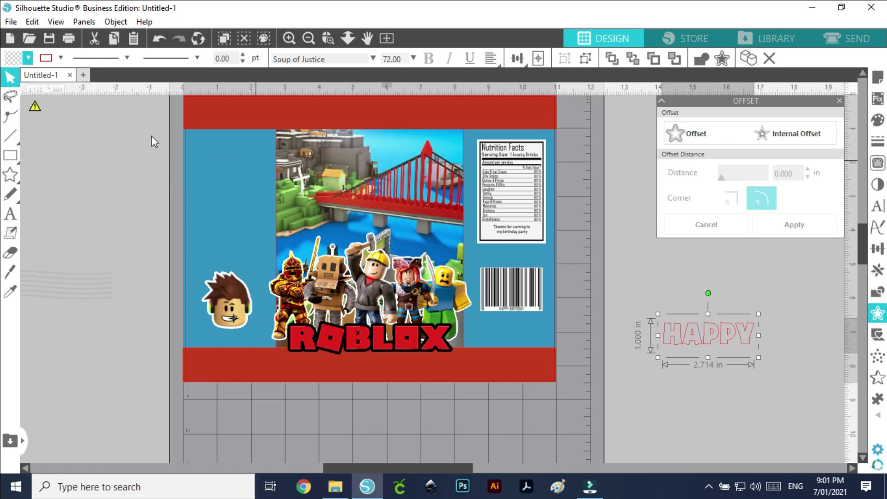
{"action": "mouse_move", "coordinate": [19, 62]}
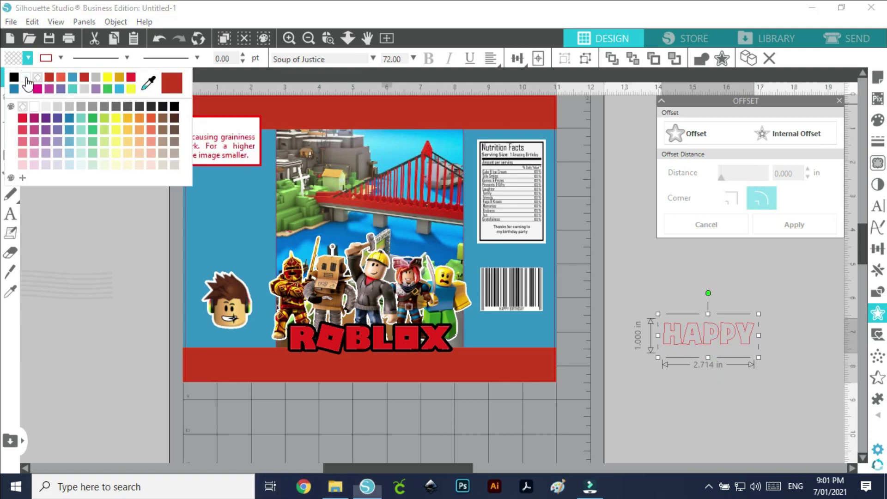
{"action": "left_click", "coordinate": [26, 77]}
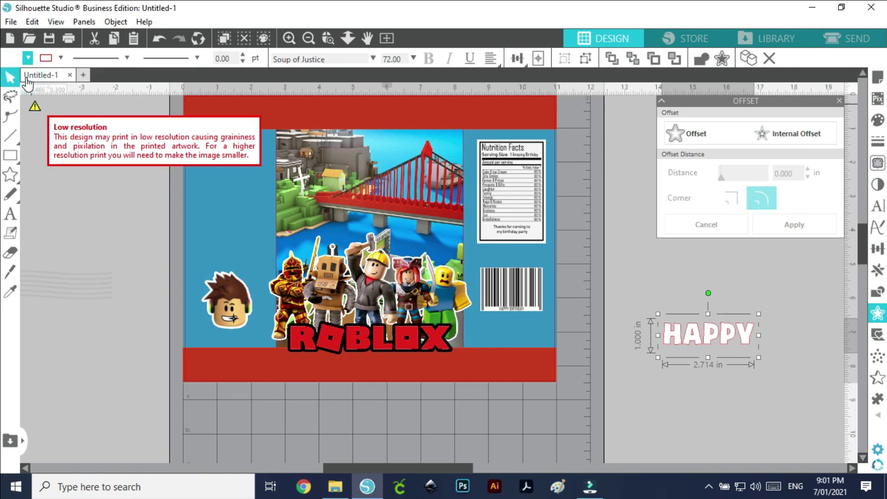
{"action": "left_click", "coordinate": [61, 58]}
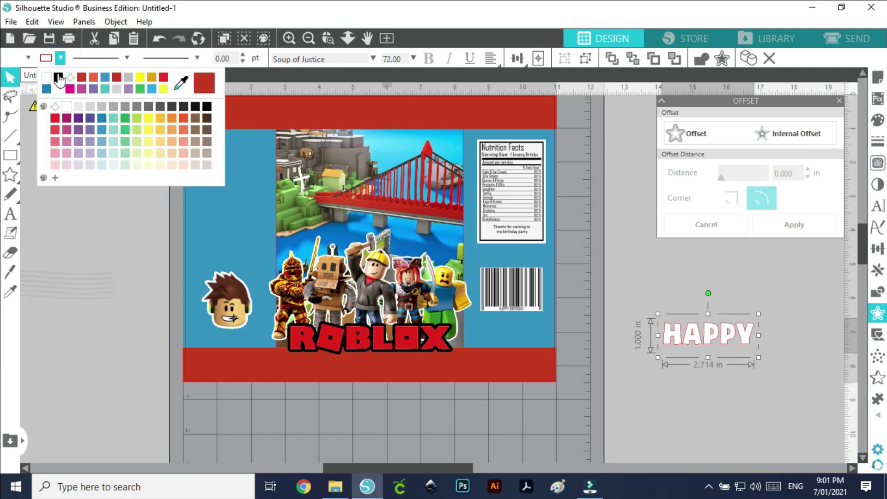
{"action": "left_click", "coordinate": [59, 78]}
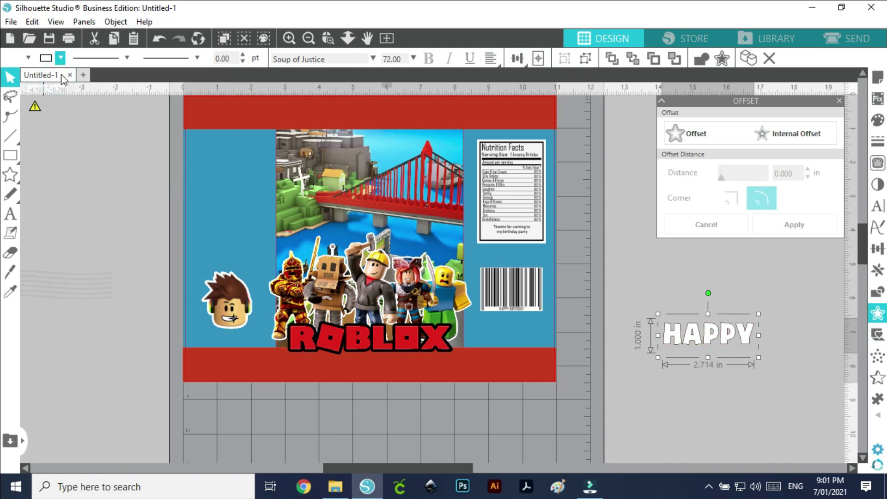
{"action": "left_click", "coordinate": [243, 55]}
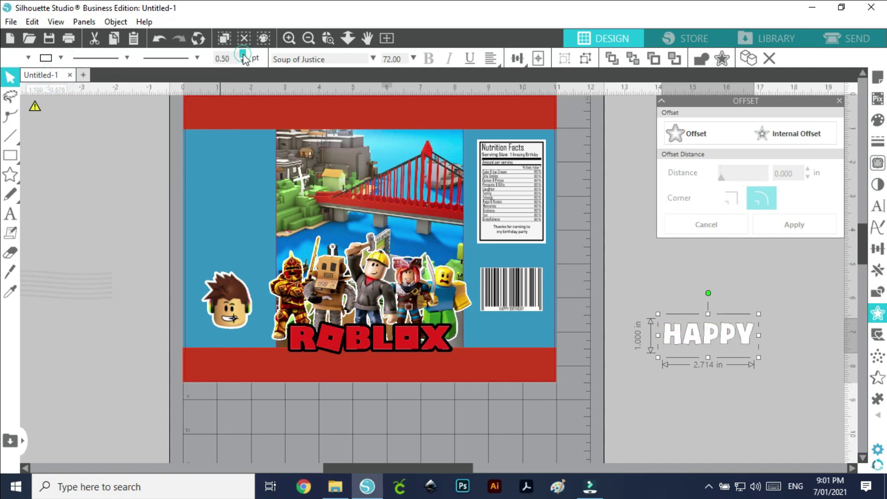
{"action": "left_click", "coordinate": [243, 55]}
{"action": "left_click", "coordinate": [243, 55]}
{"action": "left_click", "coordinate": [243, 55]}
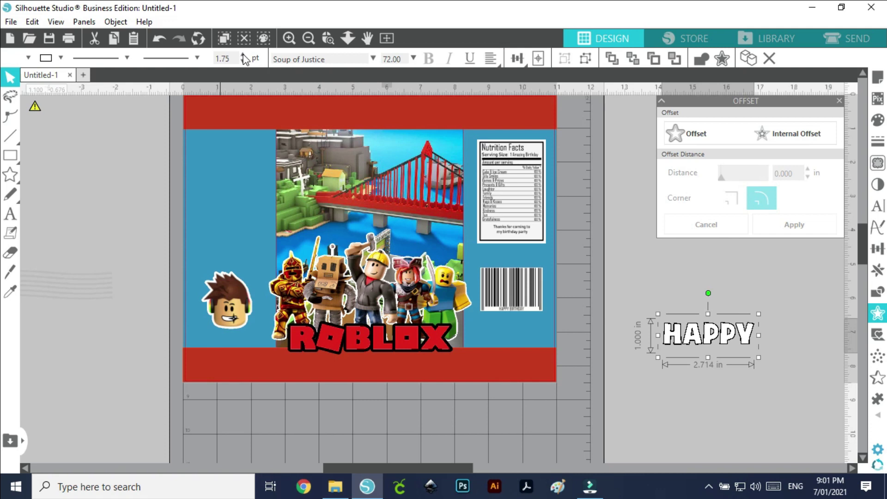
Create a 0.040 in rounded offset around the HAPPY text.
{"action": "left_click", "coordinate": [707, 136]}
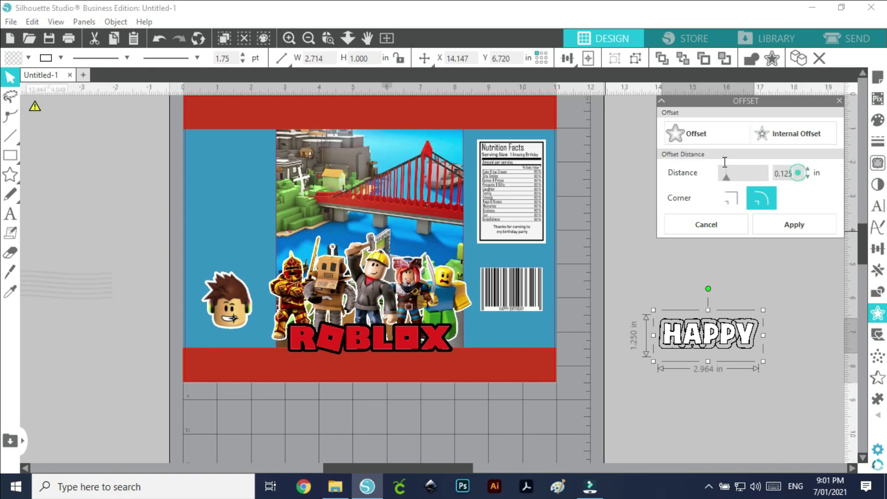
{"action": "type", "text": "0.040"}
{"action": "key", "text": "Return"}
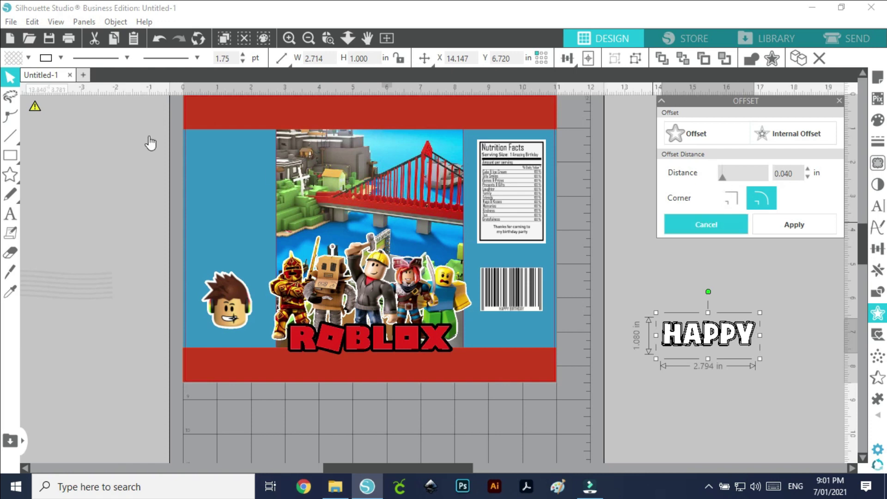
Fill the HAPPY offset with the red sampled from the bag's upper band and give it a matching red outline.
{"action": "left_click", "coordinate": [28, 57]}
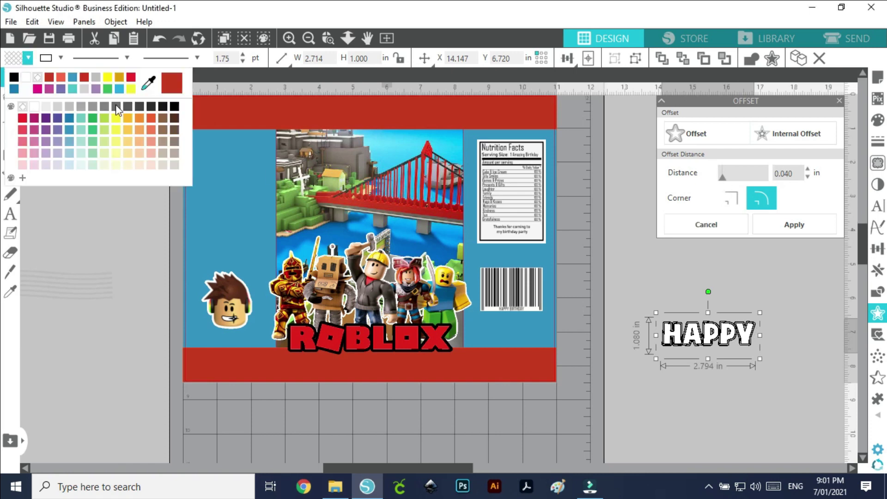
{"action": "left_click", "coordinate": [150, 84]}
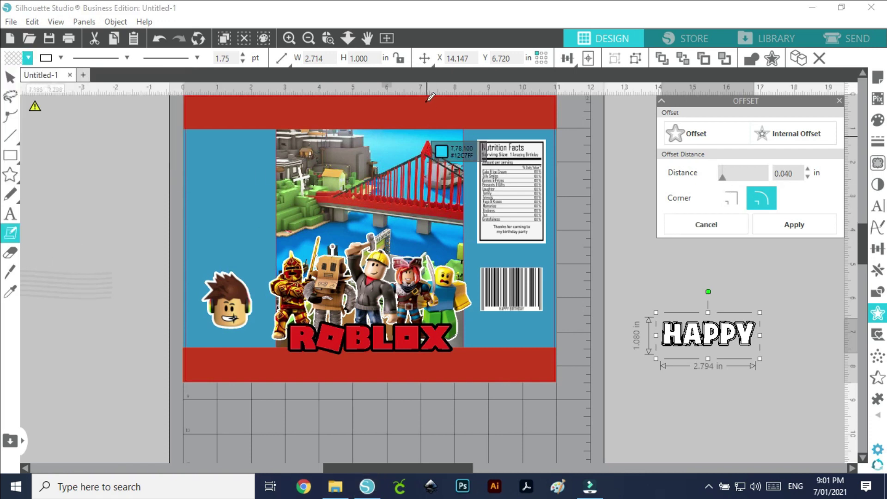
{"action": "left_click", "coordinate": [374, 112]}
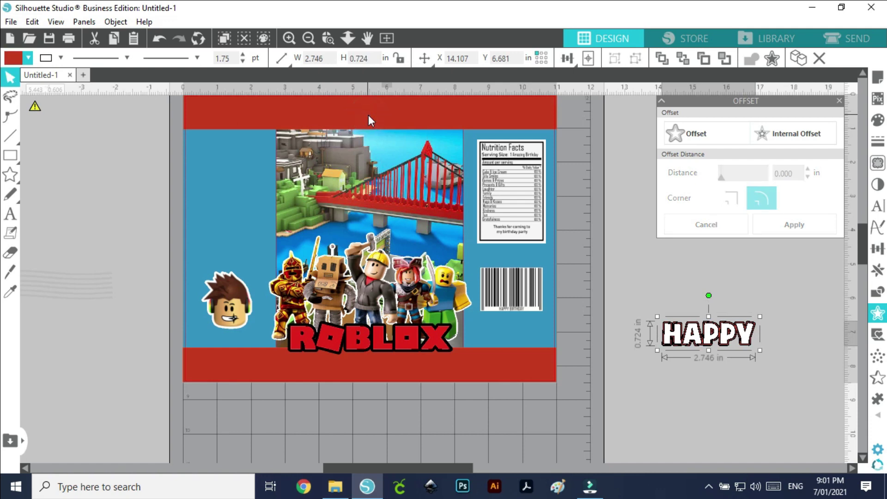
{"action": "left_click", "coordinate": [50, 58]}
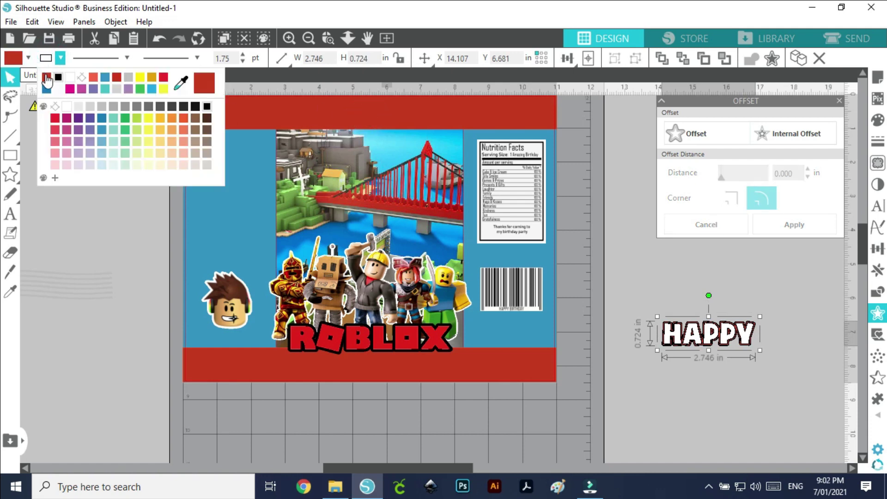
{"action": "left_click", "coordinate": [46, 78]}
{"action": "left_click", "coordinate": [737, 411]}
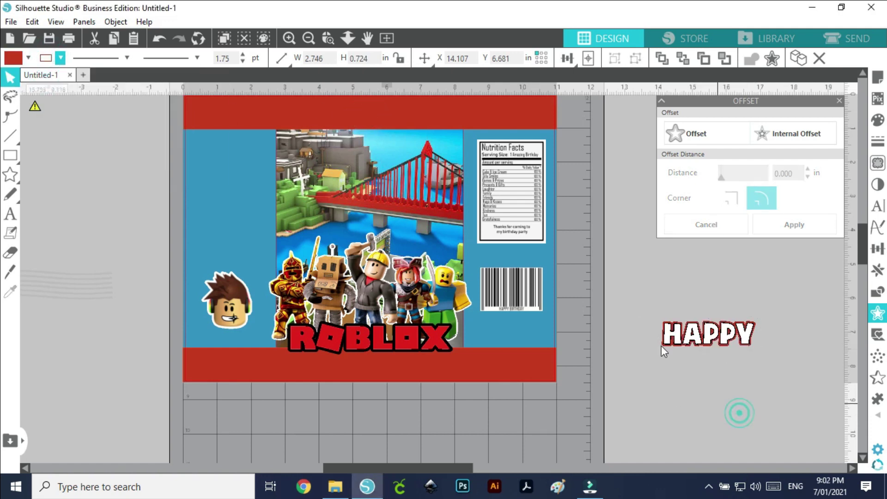
Group the HAPPY text with its red offset.
{"action": "left_click_drag", "start_coordinate": [643, 294], "coordinate": [781, 373]}
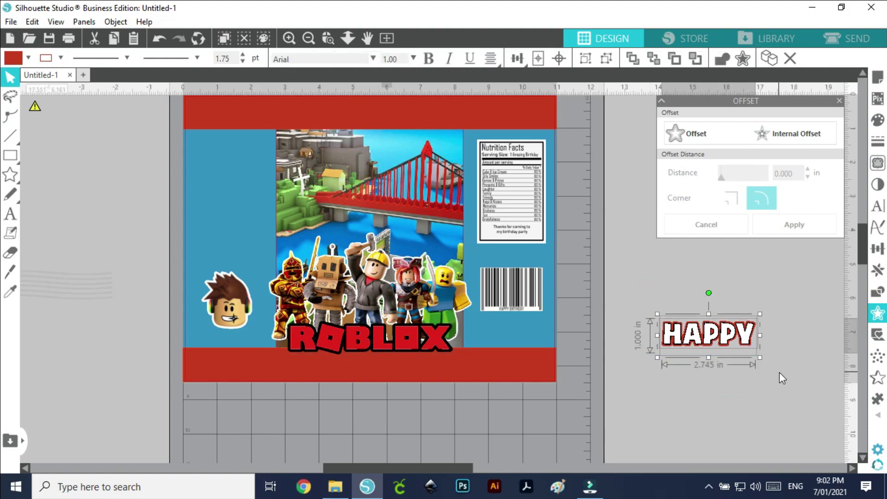
{"action": "scroll", "coordinate": [780, 372], "scroll_direction": "up", "scroll_amount": 3}
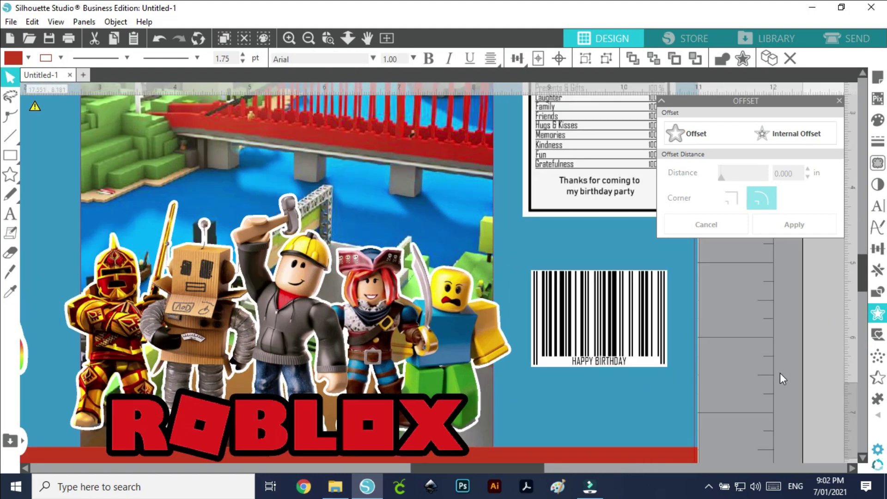
{"action": "scroll", "coordinate": [822, 390], "scroll_direction": "right", "scroll_amount": 10}
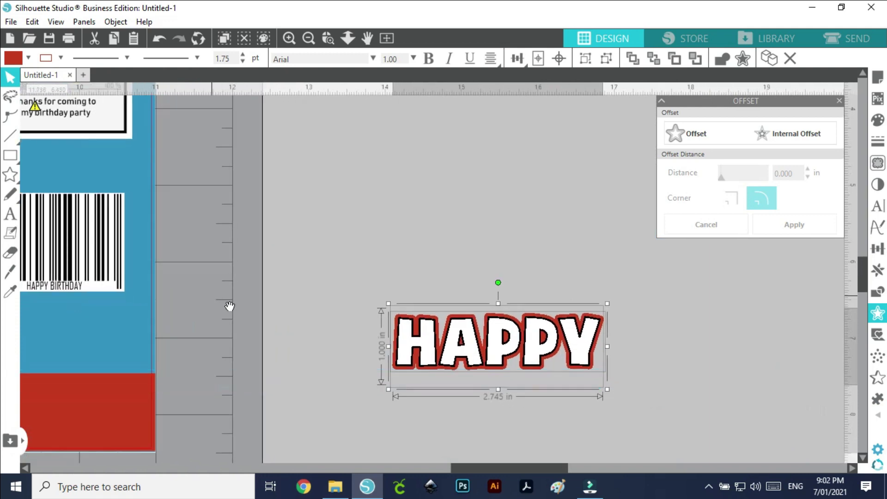
{"action": "left_click", "coordinate": [667, 345]}
{"action": "left_click_drag", "start_coordinate": [368, 283], "coordinate": [655, 390]}
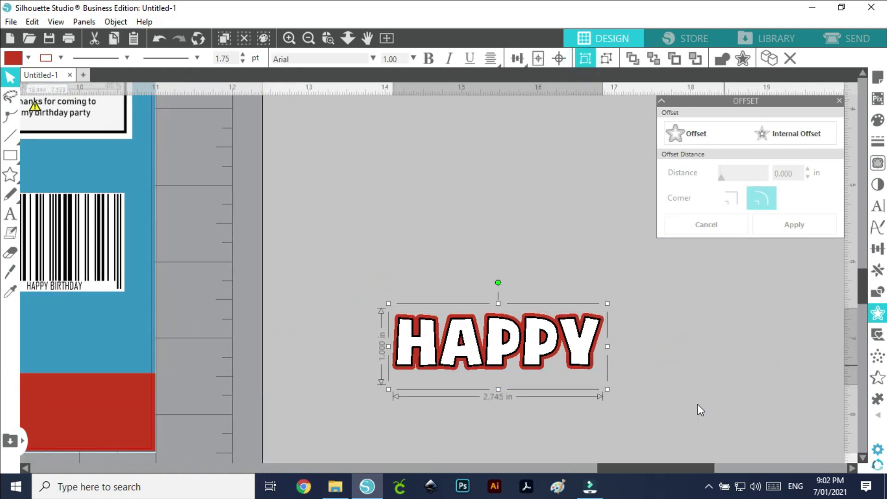
Move the grouped HAPPY lettering onto the upper middle of the bag's background picture, centred above the bridge.
{"action": "left_click_drag", "start_coordinate": [575, 357], "coordinate": [252, 295]}
{"action": "left_click_drag", "start_coordinate": [661, 468], "coordinate": [506, 465]}
{"action": "key", "text": "i"}
{"action": "key", "text": "ctrl+1"}
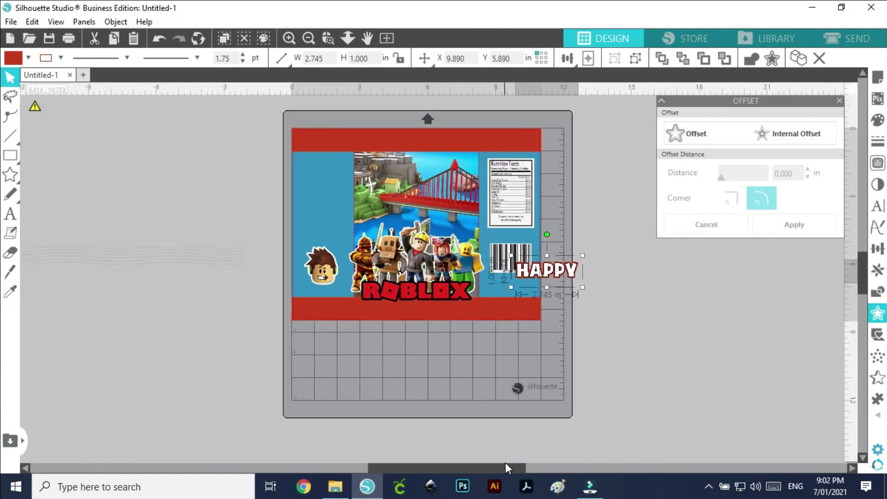
{"action": "key", "text": "ctrl+plus"}
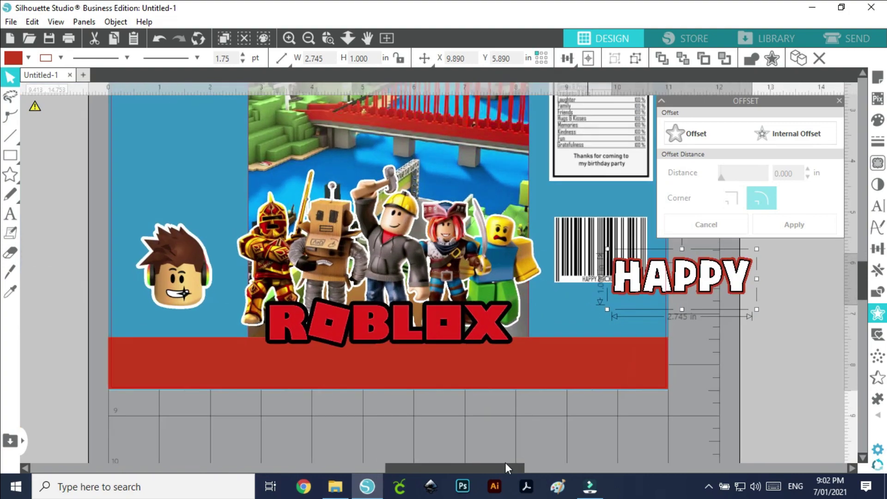
{"action": "scroll", "coordinate": [476, 406], "scroll_direction": "up", "scroll_amount": 3}
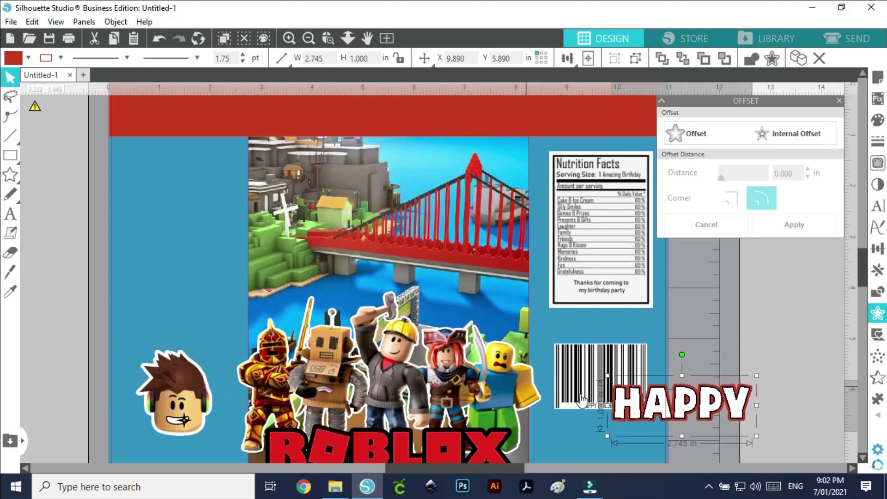
{"action": "left_click_drag", "start_coordinate": [679, 414], "coordinate": [387, 183]}
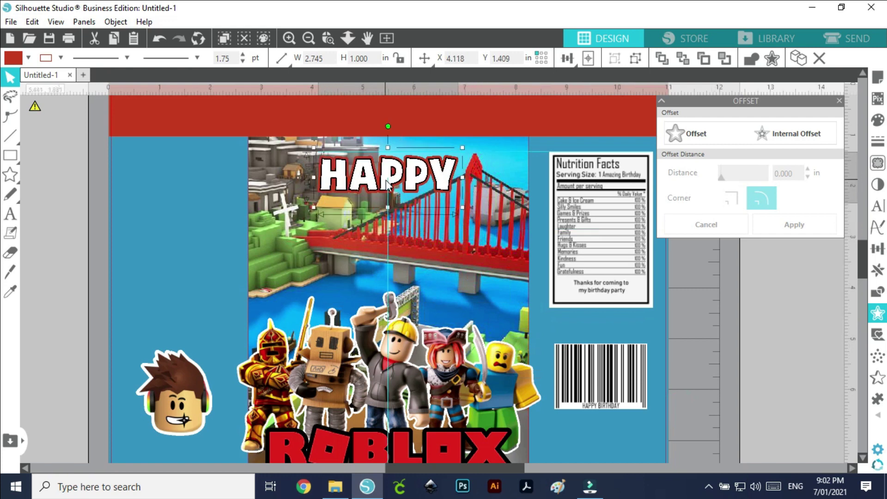
Add the text BIRTHDAY beside the page in the Soup of Justice font at 72 pt.
{"action": "left_click", "coordinate": [9, 215]}
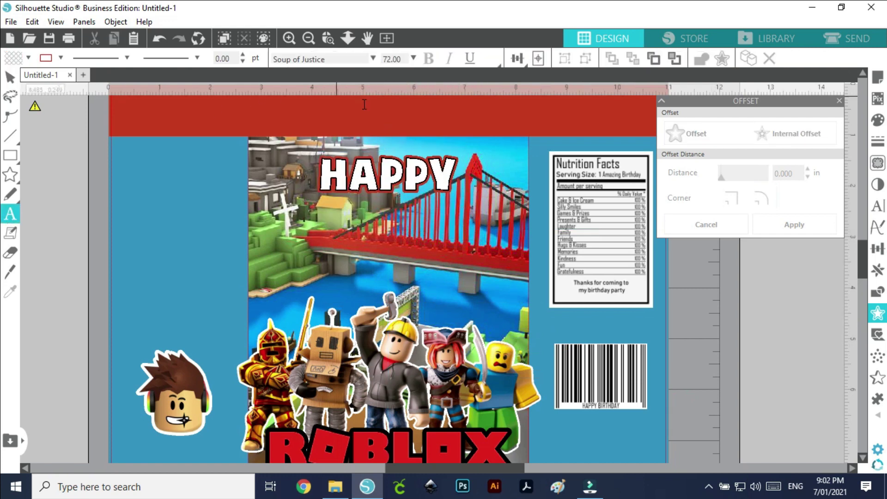
{"action": "left_click", "coordinate": [708, 347]}
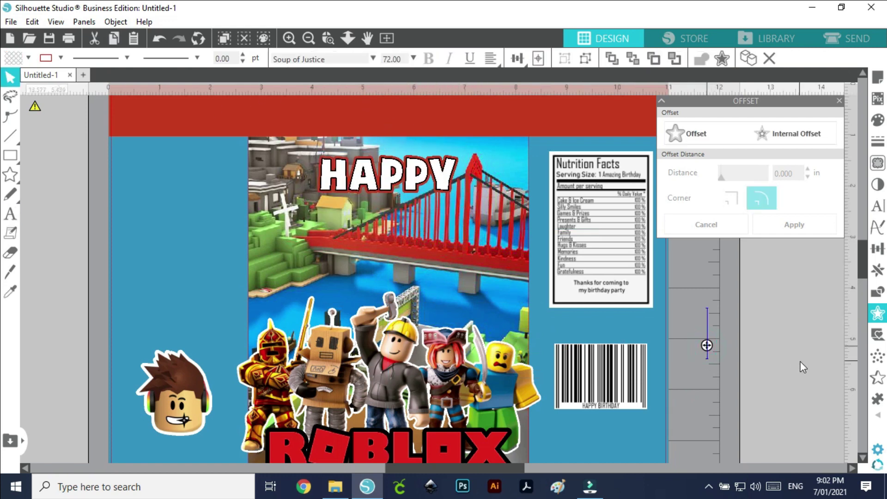
{"action": "type", "text": "BIRTHD"}
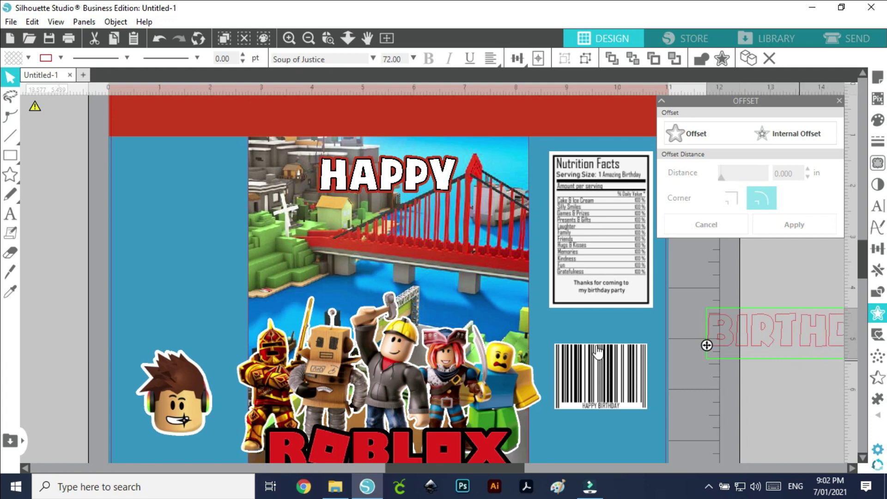
{"action": "left_click", "coordinate": [10, 75]}
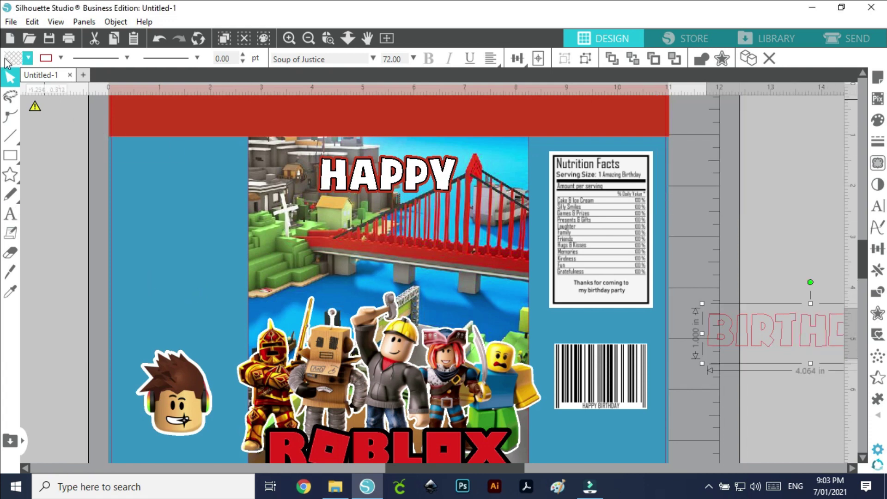
Fill the BIRTHDAY text with white and give it a black outline 1.75 pt thick.
{"action": "left_click", "coordinate": [6, 63]}
{"action": "left_click", "coordinate": [42, 84]}
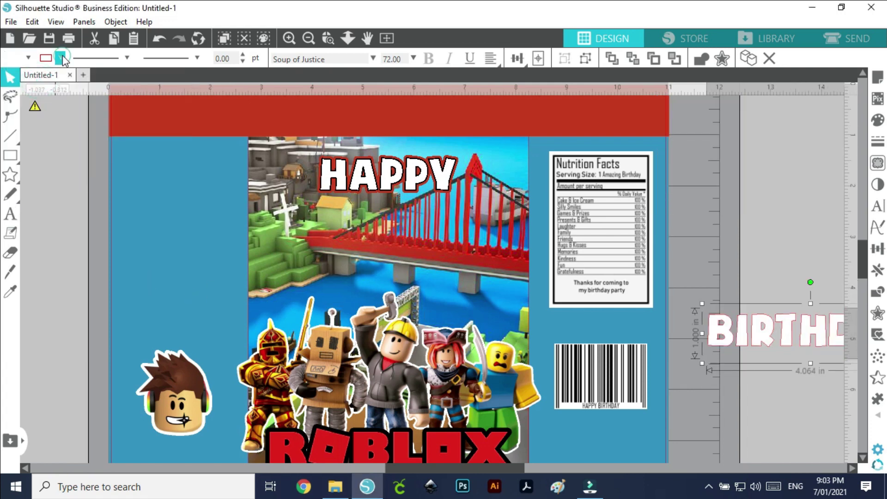
{"action": "left_click", "coordinate": [62, 58]}
{"action": "left_click", "coordinate": [243, 55]}
{"action": "left_click", "coordinate": [243, 55]}
{"action": "left_click", "coordinate": [243, 55]}
{"action": "left_click", "coordinate": [243, 55]}
{"action": "left_click", "coordinate": [243, 55]}
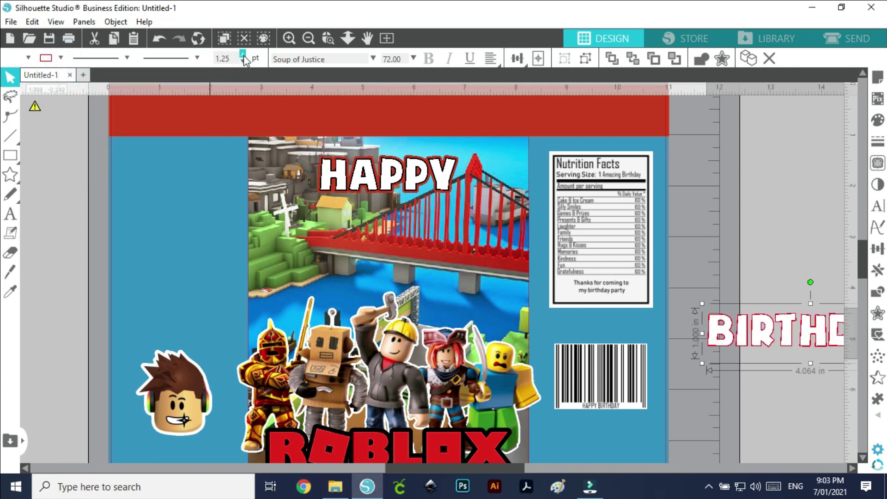
{"action": "left_click", "coordinate": [242, 55]}
{"action": "left_click", "coordinate": [243, 55]}
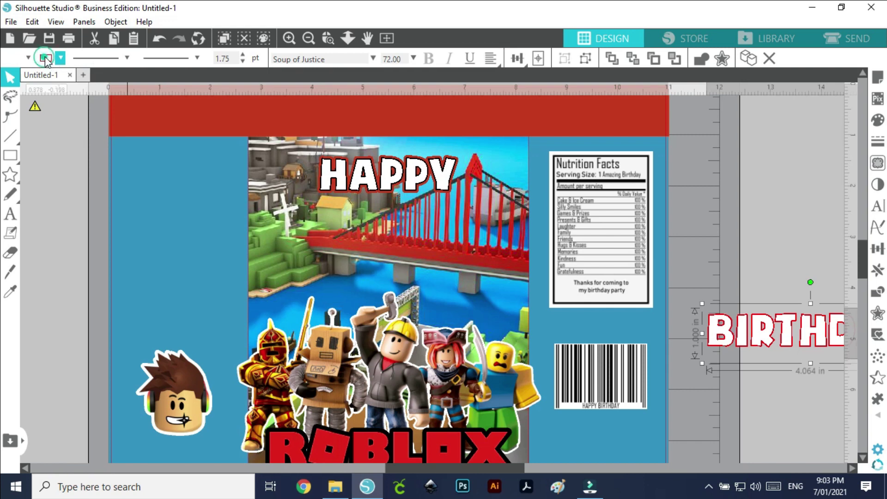
{"action": "left_click", "coordinate": [60, 57]}
{"action": "left_click", "coordinate": [82, 77]}
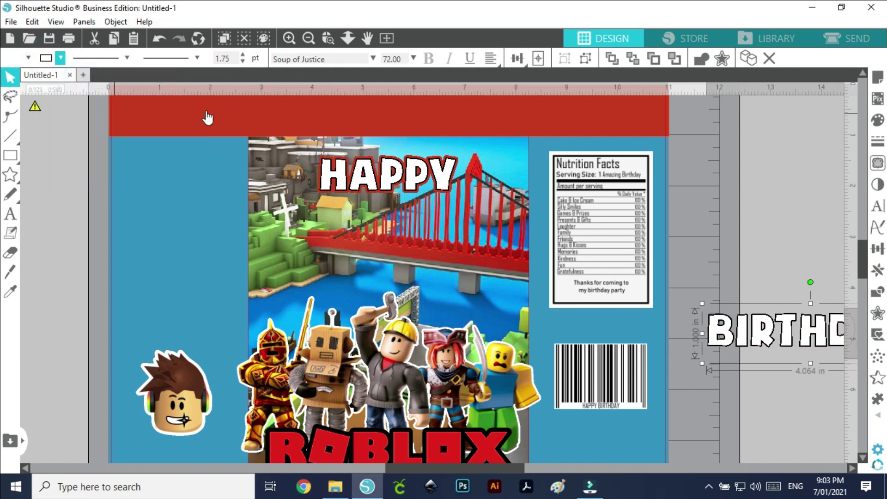
Create a 0.040 in rounded offset around the BIRTHDAY text.
{"action": "left_click", "coordinate": [418, 172]}
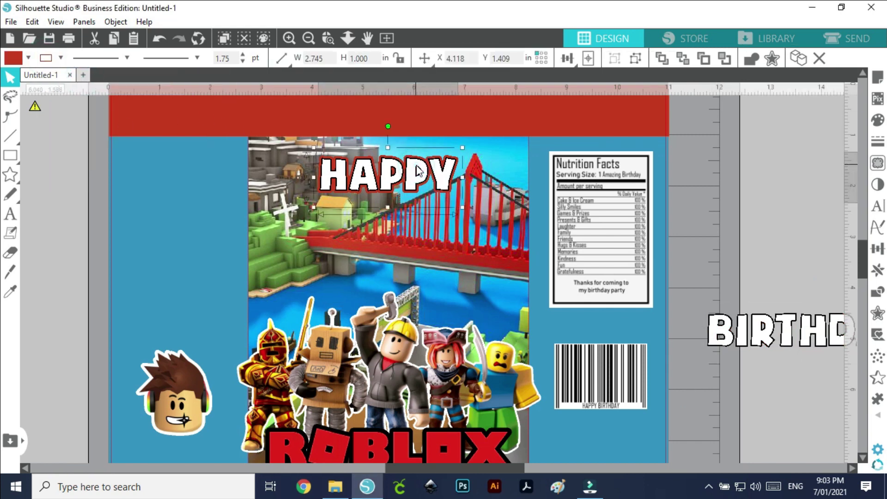
{"action": "left_click", "coordinate": [725, 334]}
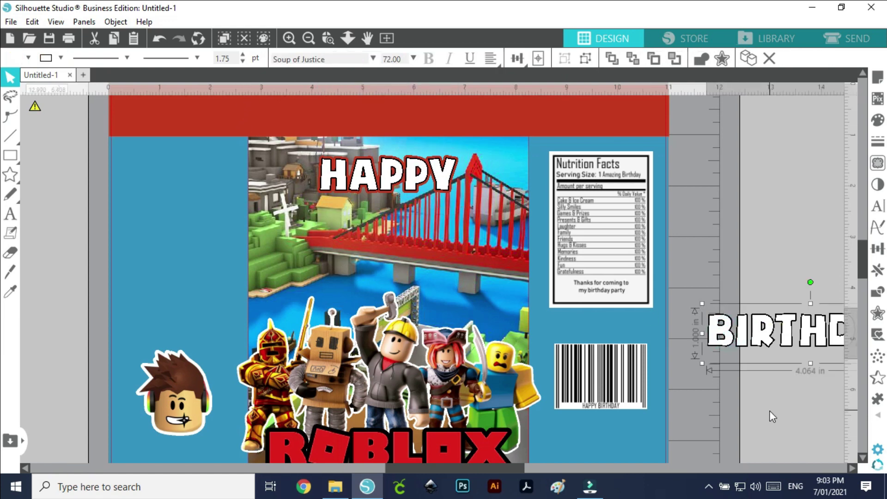
{"action": "left_click", "coordinate": [878, 313]}
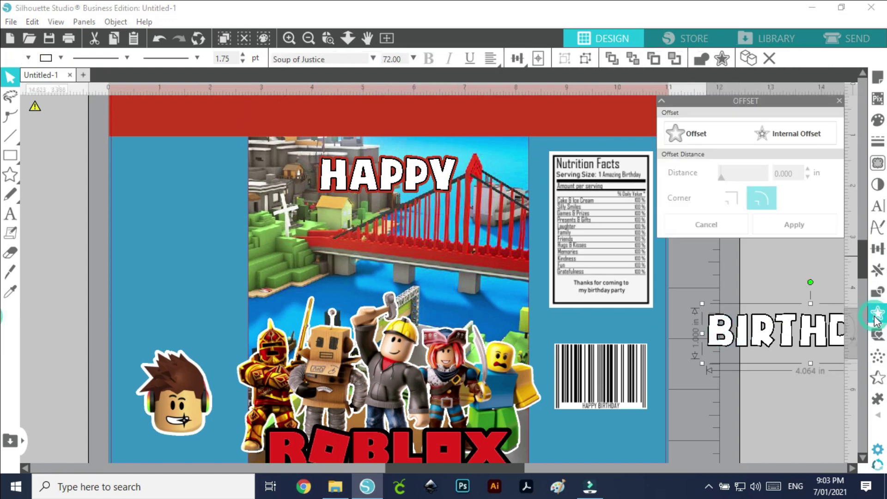
{"action": "left_click", "coordinate": [704, 141]}
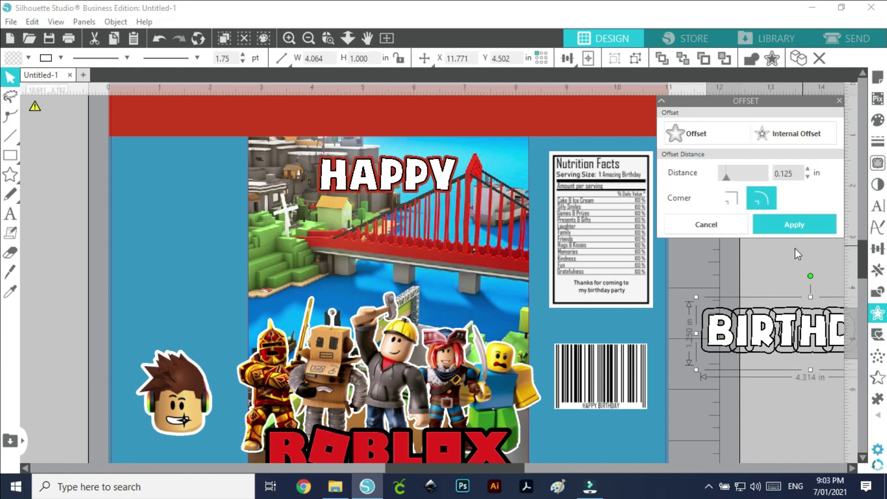
{"action": "left_click_drag", "start_coordinate": [794, 173], "coordinate": [735, 177]}
{"action": "type", "text": "0.040"}
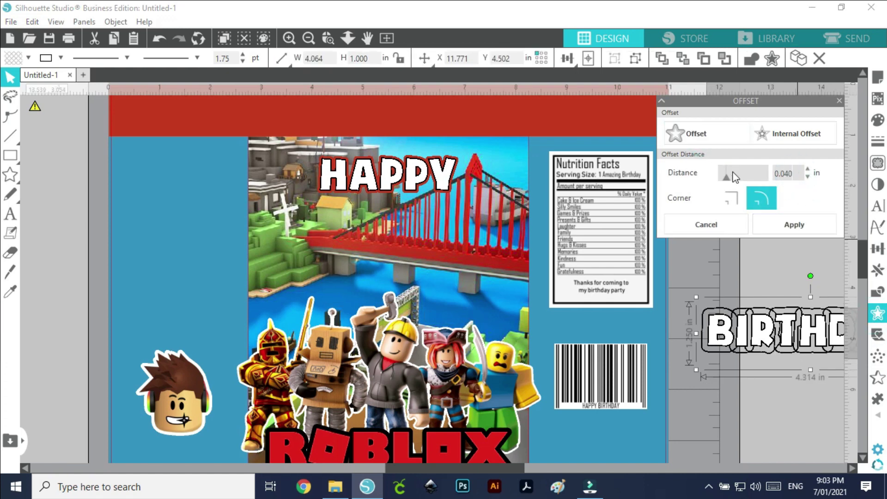
{"action": "key", "text": "Return"}
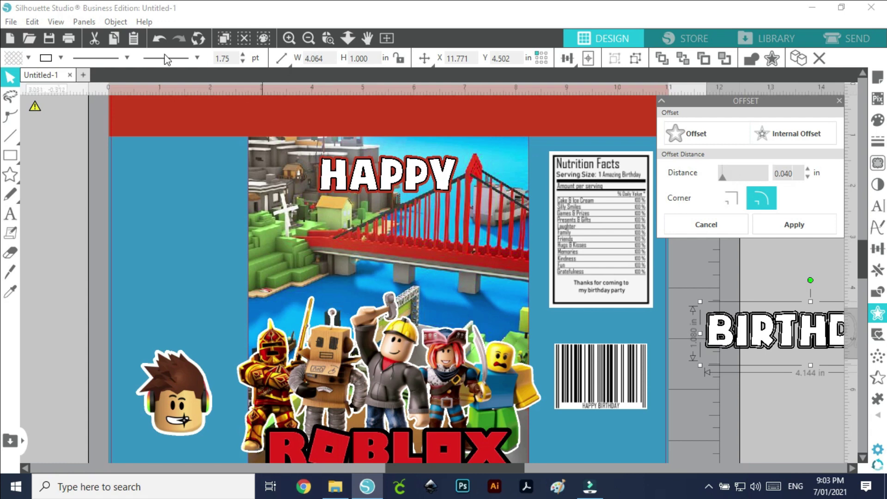
Fill the BIRTHDAY offset with the red sampled from the bag's upper band and give it a matching red outline.
{"action": "left_click", "coordinate": [13, 58]}
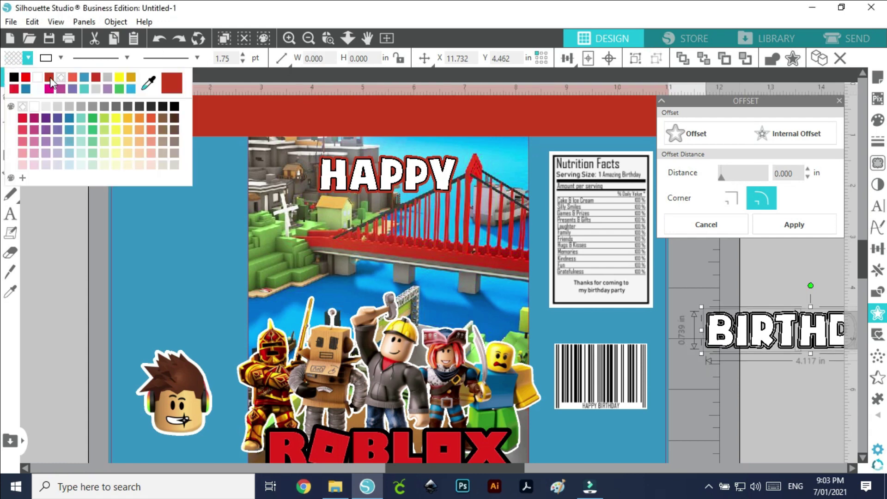
{"action": "left_click", "coordinate": [171, 83]}
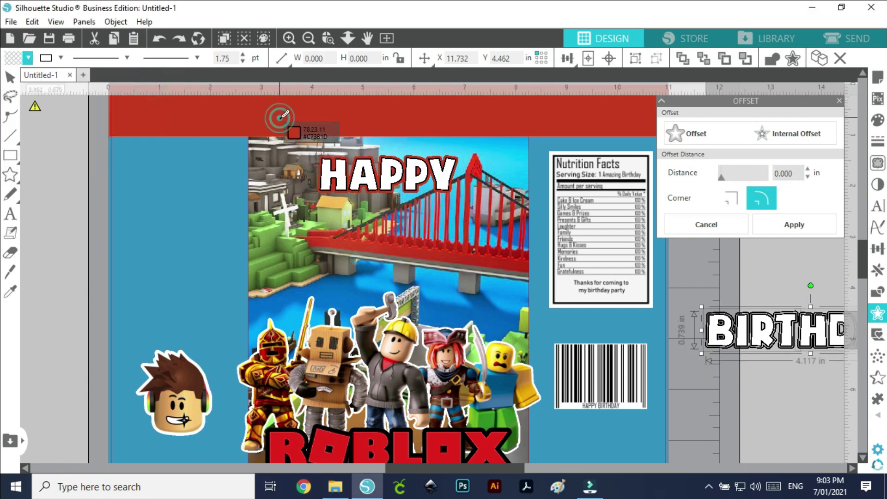
{"action": "left_click", "coordinate": [60, 58]}
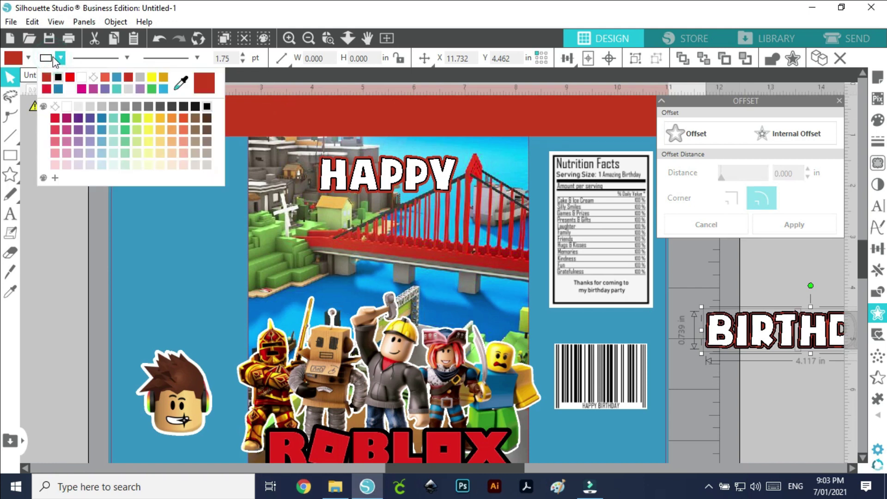
{"action": "left_click", "coordinate": [46, 79]}
{"action": "left_click", "coordinate": [753, 447]}
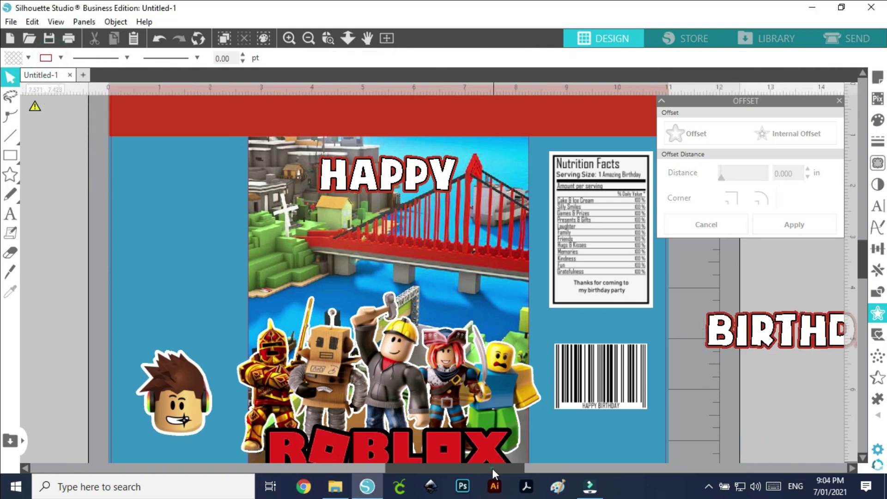
Group the BIRTHDAY text with its red offset.
{"action": "left_click_drag", "start_coordinate": [492, 468], "coordinate": [550, 470]}
{"action": "left_click_drag", "start_coordinate": [512, 276], "coordinate": [765, 391]}
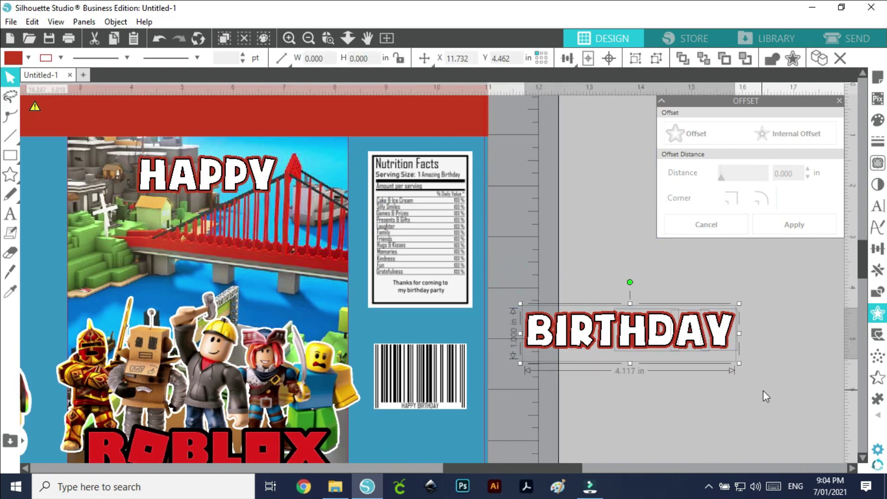
{"action": "left_click", "coordinate": [638, 58]}
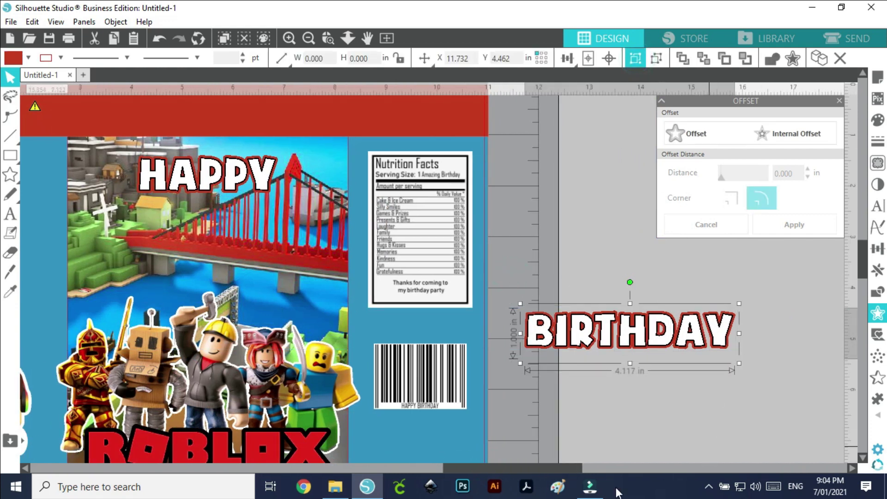
Place the BIRTHDAY lettering beneath HAPPY on the bag's central picture, and enlarge and recentre HAPPY above it.
{"action": "left_click_drag", "start_coordinate": [647, 338], "coordinate": [222, 234]}
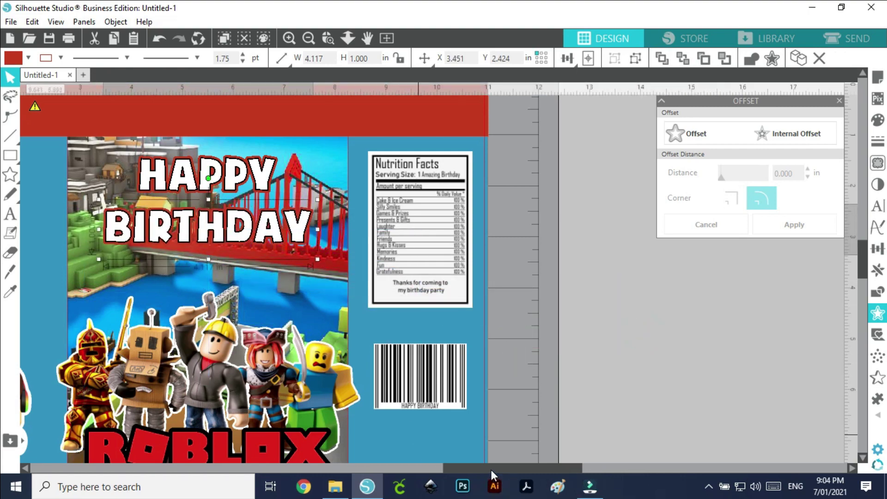
{"action": "key", "text": "ctrl+minus"}
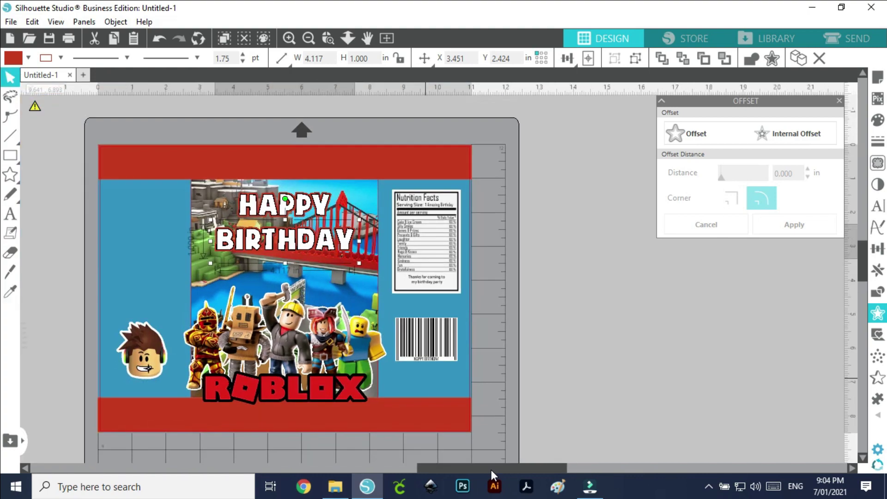
{"action": "left_click", "coordinate": [318, 212]}
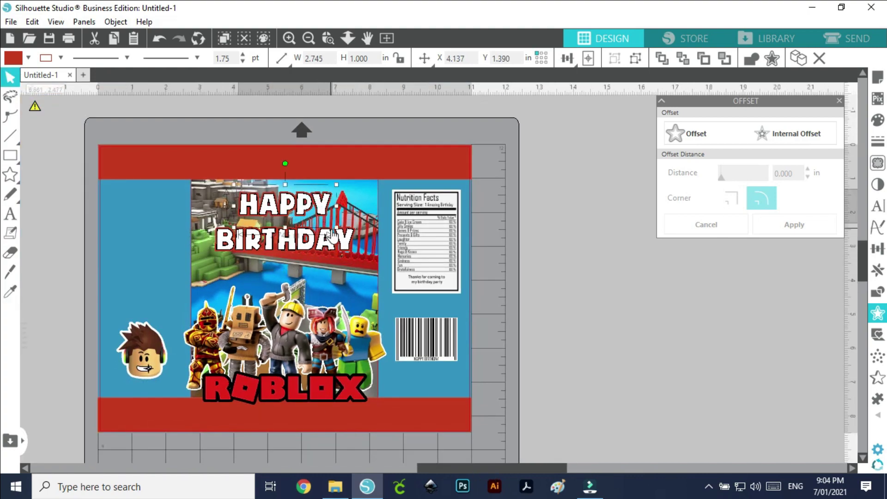
{"action": "left_click_drag", "start_coordinate": [334, 226], "coordinate": [361, 233]}
{"action": "left_click_drag", "start_coordinate": [321, 212], "coordinate": [309, 210]}
Enlarge the BIRTHDAY lettering to about 4.96 by 1.20 in and centre it under HAPPY.
{"action": "left_click", "coordinate": [306, 247]}
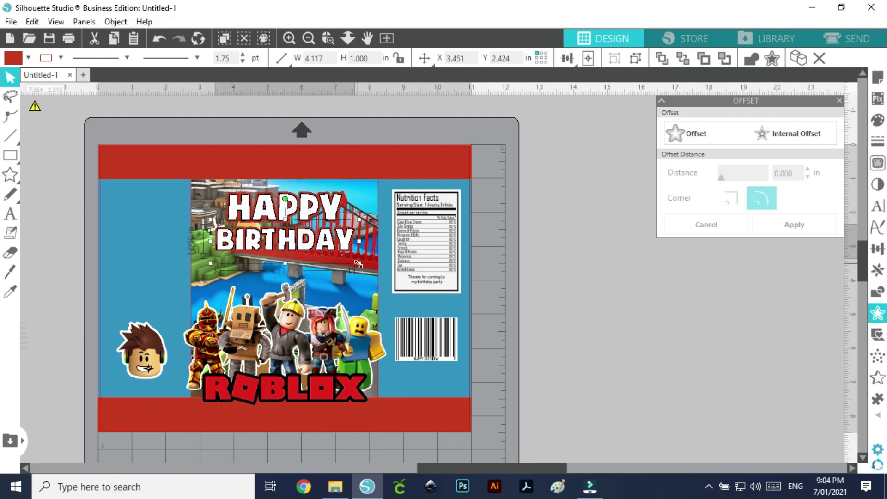
{"action": "mouse_move", "coordinate": [358, 263]}
{"action": "left_mouse_down"}
{"action": "mouse_move", "coordinate": [384, 284]}
{"action": "mouse_move", "coordinate": [387, 273]}
{"action": "mouse_move", "coordinate": [356, 253]}
{"action": "left_mouse_up"}
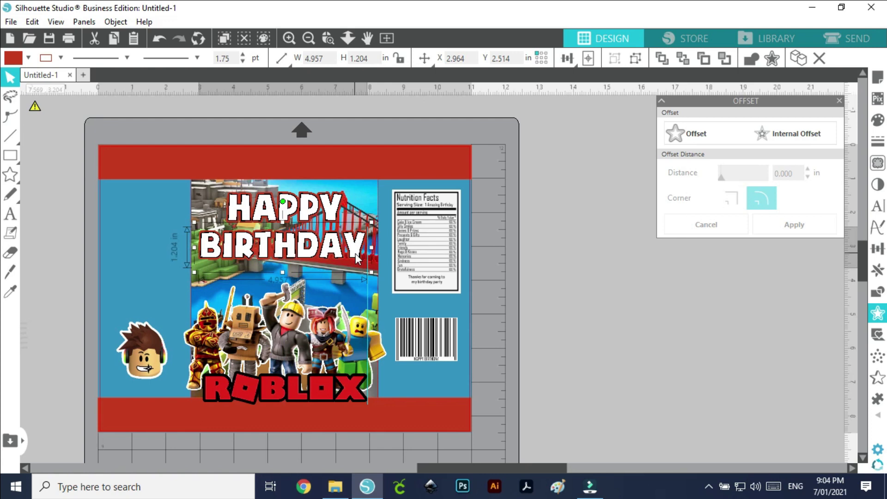
{"action": "left_click_drag", "start_coordinate": [356, 253], "coordinate": [357, 253]}
{"action": "left_click", "coordinate": [584, 381]}
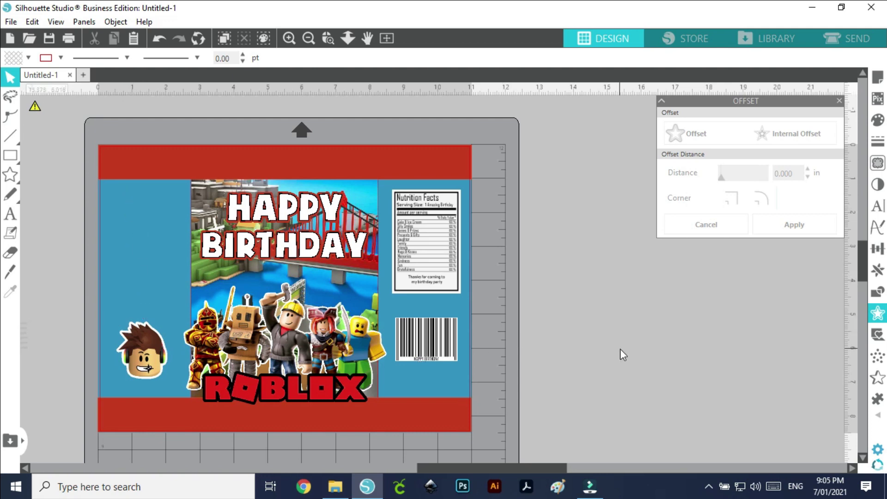
Set up a new text object in Soup of Justice at 72 pt with white fill and black outline.
{"action": "left_click", "coordinate": [11, 214]}
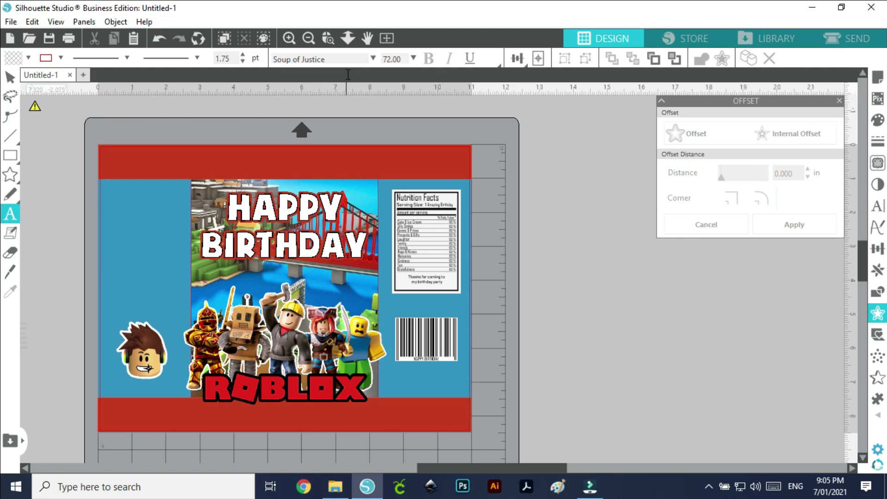
{"action": "left_click", "coordinate": [13, 58]}
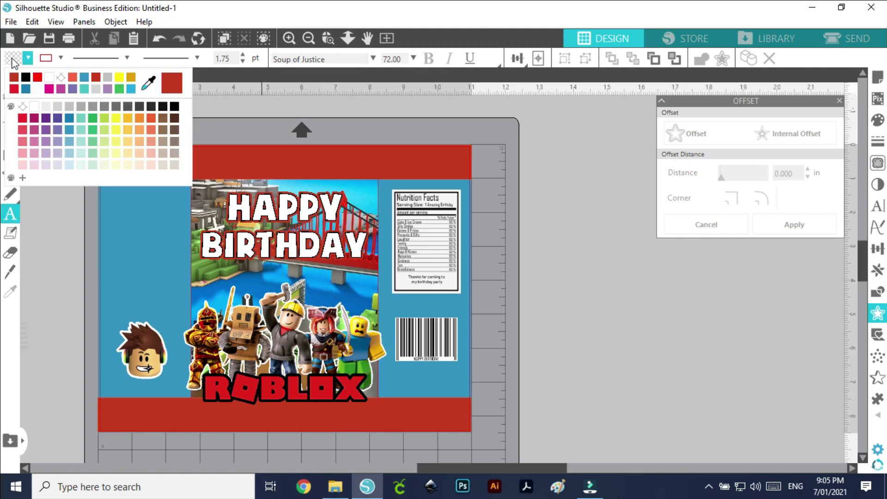
{"action": "left_click", "coordinate": [52, 76]}
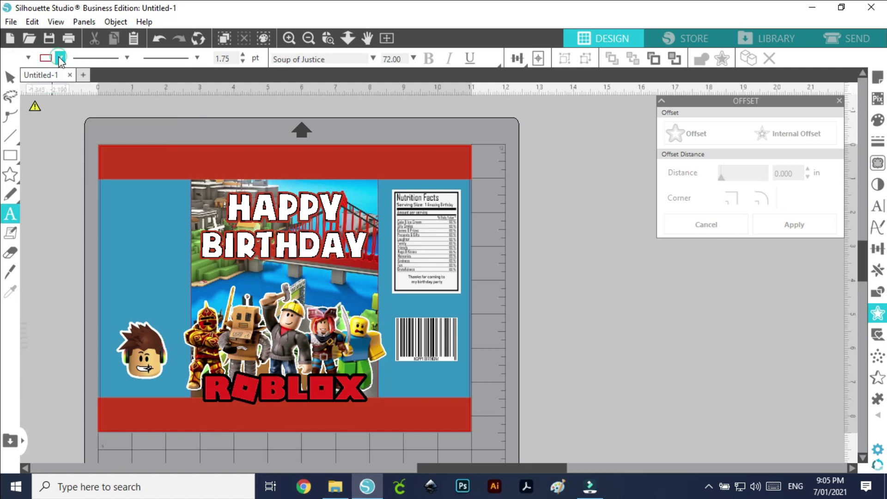
{"action": "left_click", "coordinate": [60, 58]}
{"action": "left_click", "coordinate": [69, 77]}
Enter THANKS FOR MAKING MY PARTY SUPER! beside the page, with one word on each line.
{"action": "left_click", "coordinate": [588, 305]}
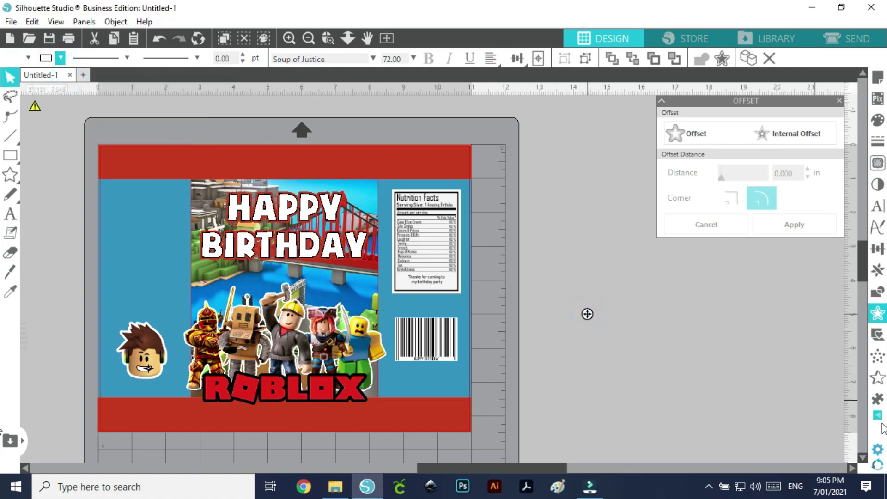
{"action": "type", "text": "THANKS "}
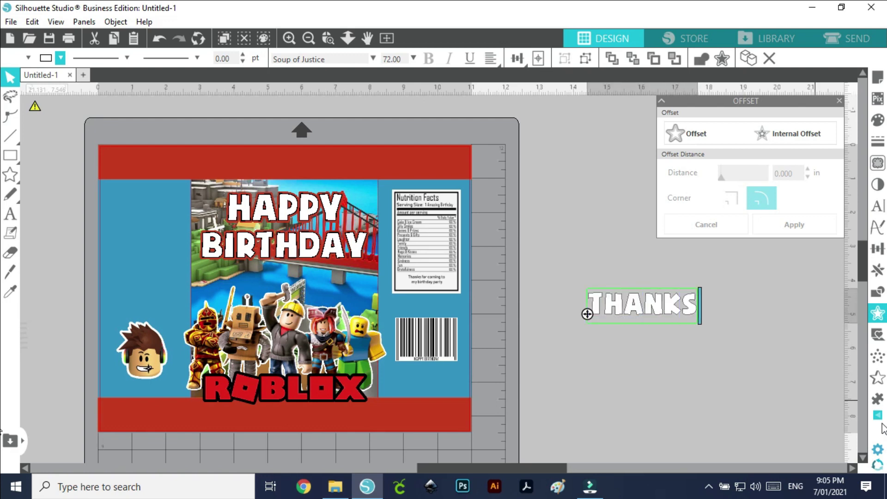
{"action": "type", "text": "FOR"}
{"action": "key", "text": "Return"}
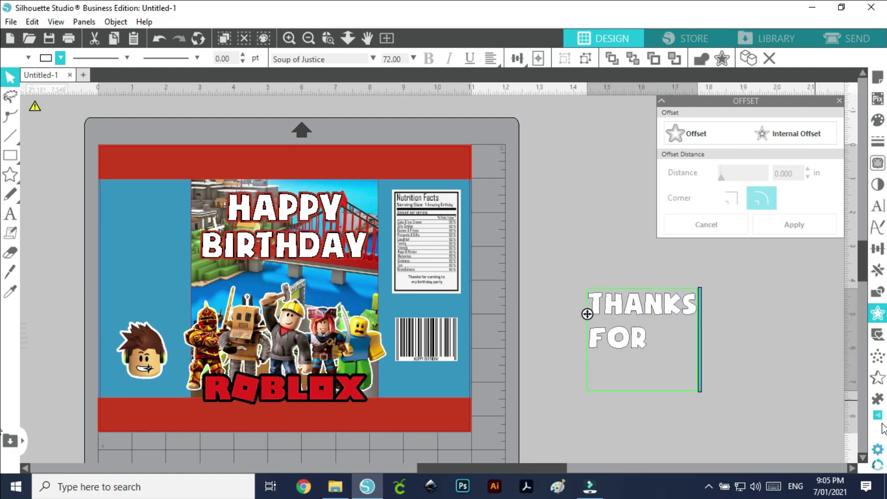
{"action": "type", "text": "COMING"}
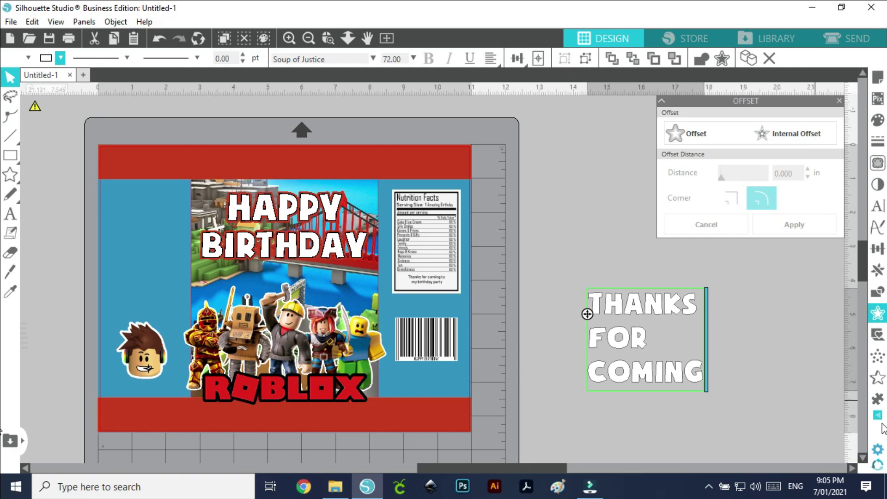
{"action": "key", "text": "BackSpace"}
{"action": "key", "text": "BackSpace"}
{"action": "key", "text": "BackSpace"}
{"action": "key", "text": "BackSpace"}
{"action": "key", "text": "BackSpace"}
{"action": "key", "text": "BackSpace"}
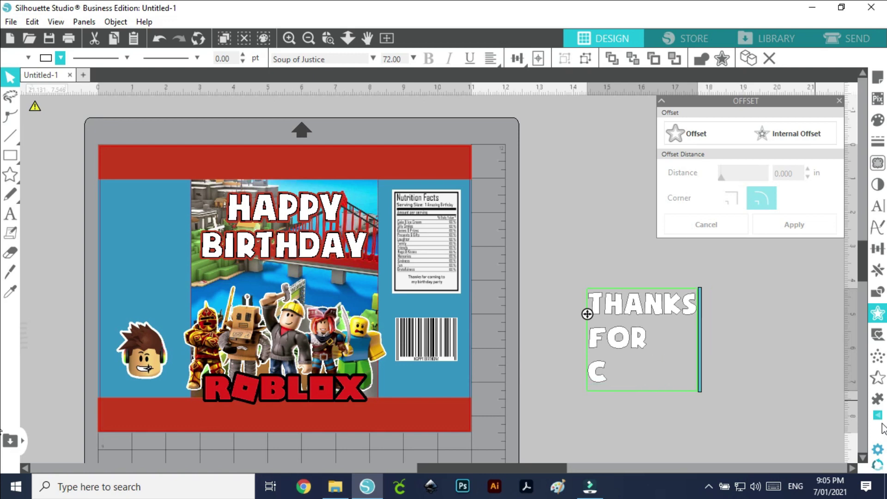
{"action": "type", "text": "MAKING"}
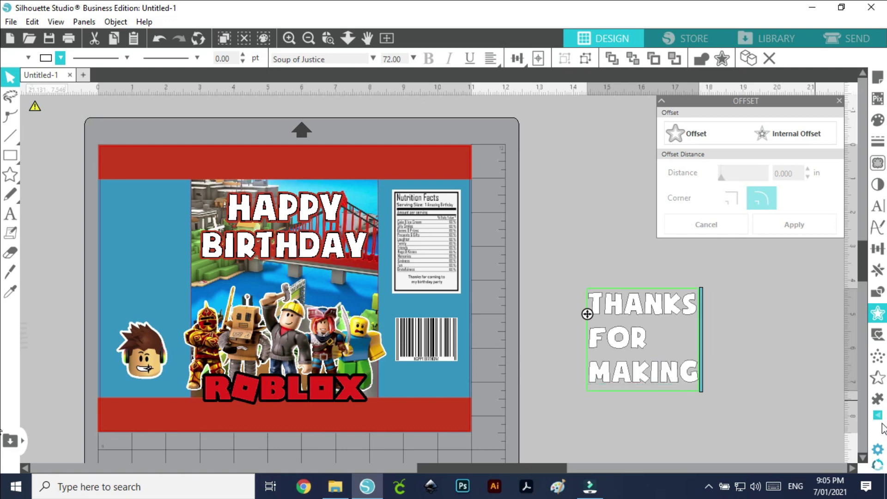
{"action": "key", "text": "Return"}
{"action": "type", "text": "MY"}
{"action": "key", "text": "Return"}
{"action": "type", "text": "PARTY"}
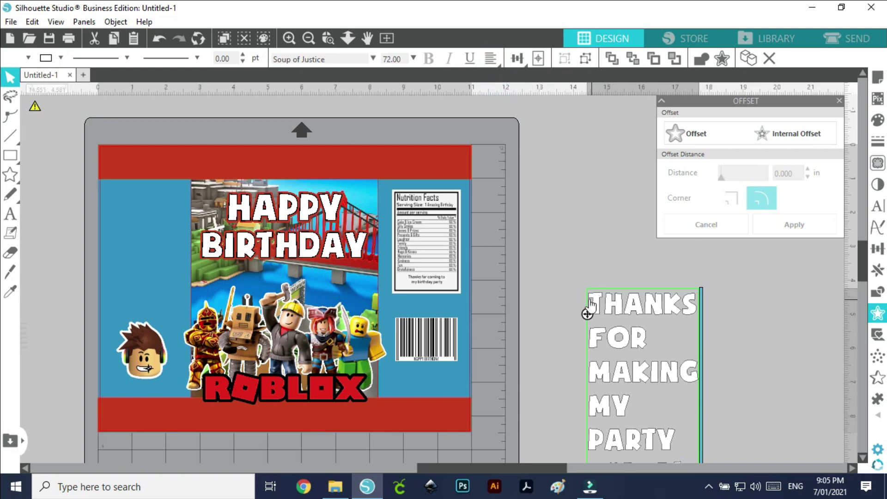
Move the THANKS FOR MAKING MY PARTY SUPER! text block up and centre-align its lines.
{"action": "left_click_drag", "start_coordinate": [591, 306], "coordinate": [585, 268]}
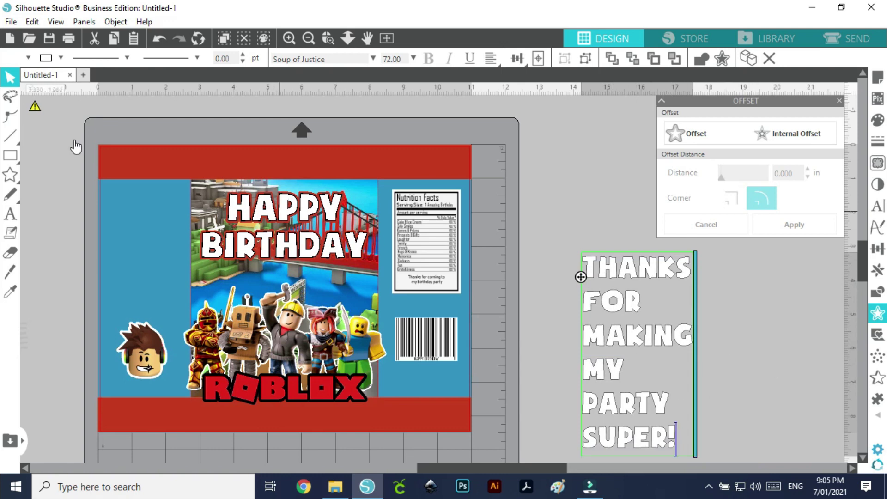
{"action": "left_click", "coordinate": [605, 198]}
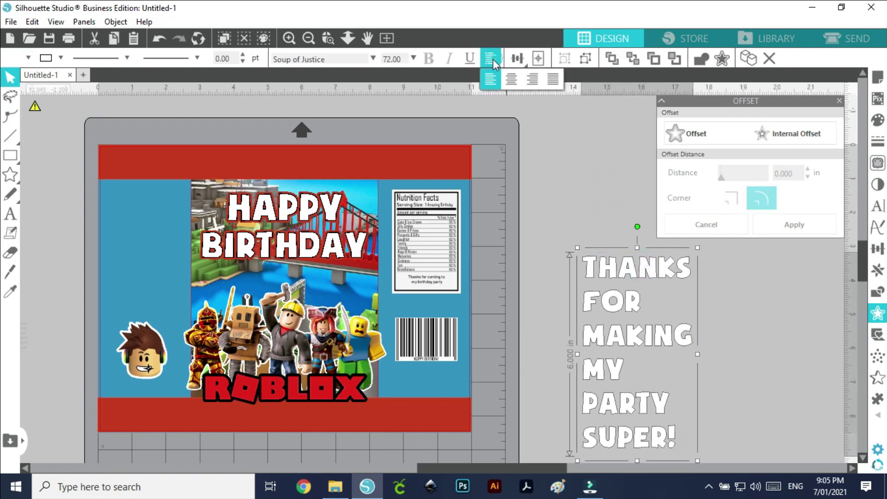
{"action": "left_click", "coordinate": [492, 59]}
{"action": "left_click", "coordinate": [512, 79]}
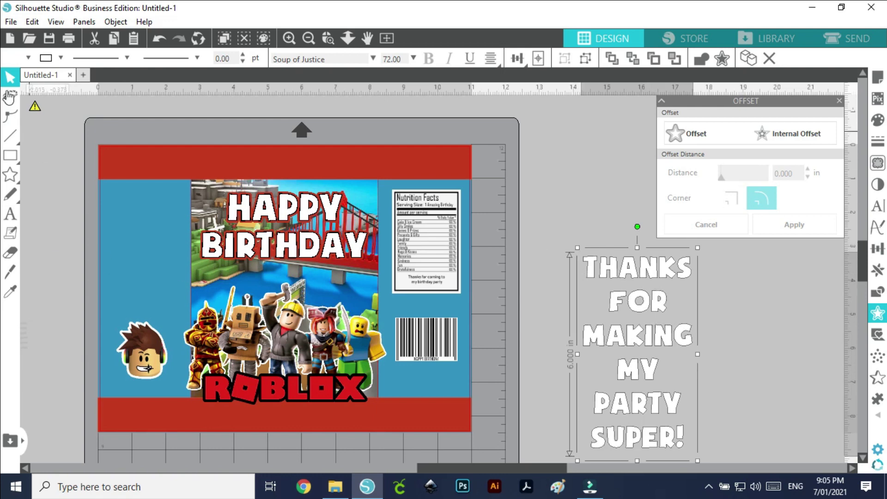
{"action": "left_click", "coordinate": [12, 214]}
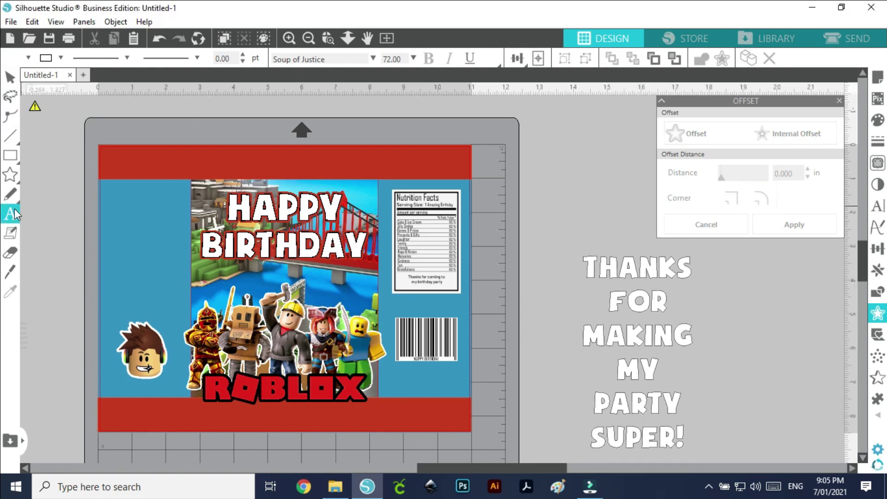
{"action": "left_click", "coordinate": [243, 55]}
{"action": "left_click", "coordinate": [246, 55]}
{"action": "left_click", "coordinate": [590, 268]}
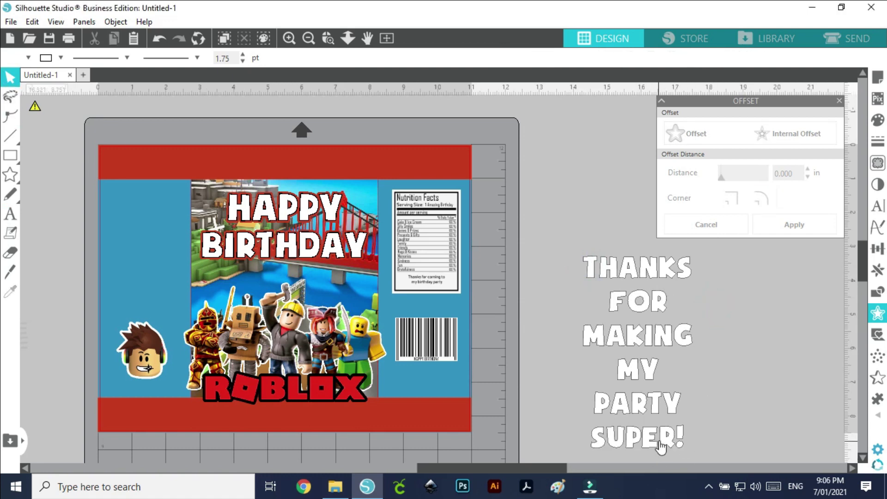
Set the outline thickness of the thank-you text to 0.75 pt.
{"action": "left_click", "coordinate": [687, 400]}
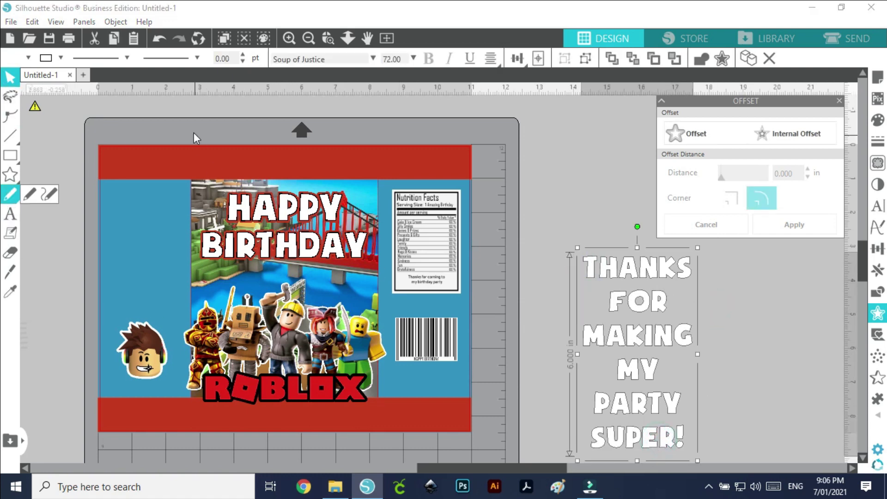
{"action": "left_click", "coordinate": [242, 55]}
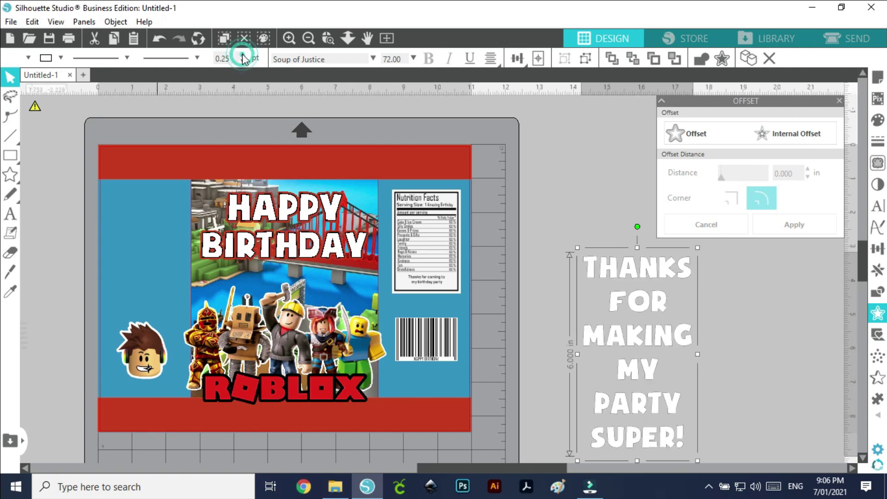
{"action": "left_click", "coordinate": [243, 55]}
{"action": "left_click", "coordinate": [242, 55]}
{"action": "left_click", "coordinate": [243, 55]}
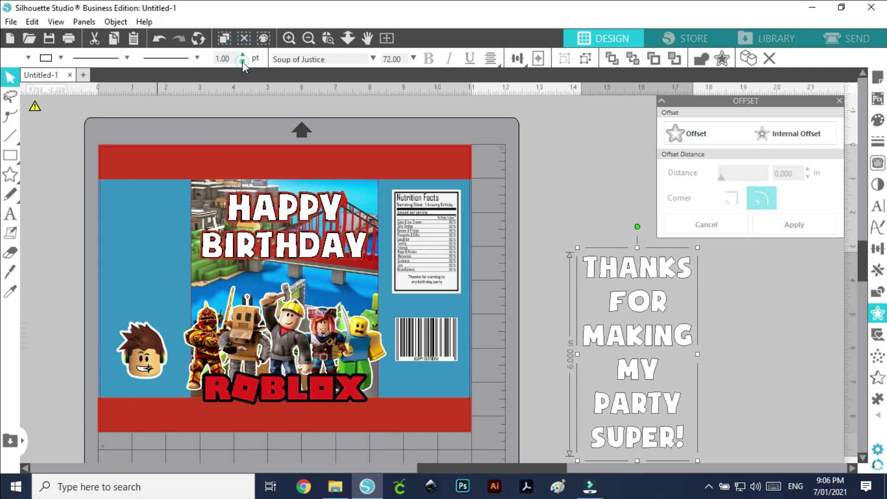
{"action": "left_click", "coordinate": [243, 61]}
Scale the thank-you text down to about 42.10 pt and place it on the blue side panel above the character's head.
{"action": "left_click_drag", "start_coordinate": [659, 333], "coordinate": [191, 282]}
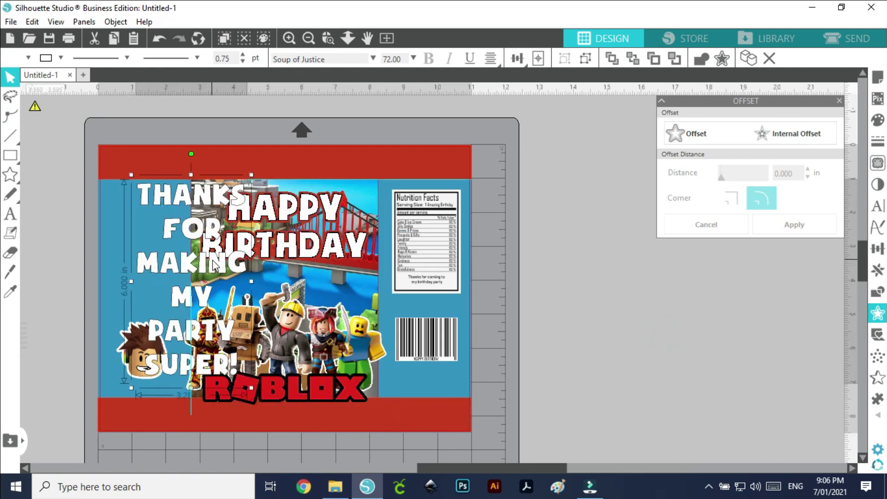
{"action": "left_click_drag", "start_coordinate": [253, 175], "coordinate": [190, 254]}
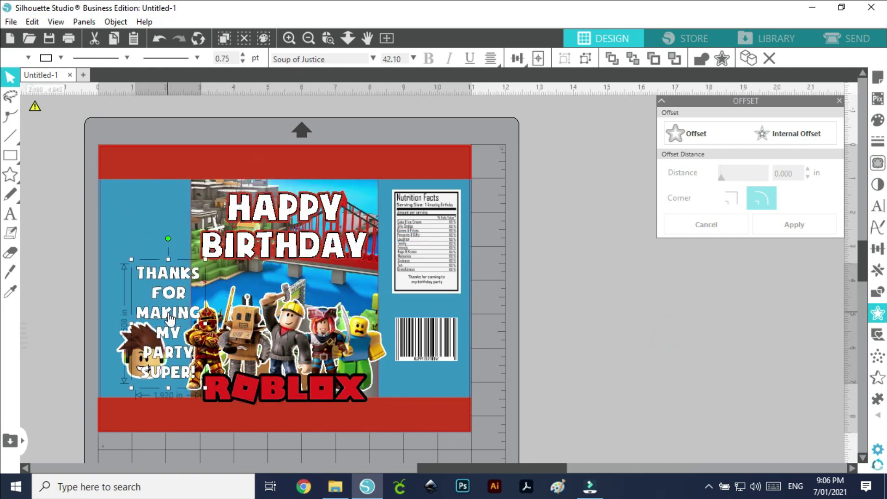
{"action": "left_click_drag", "start_coordinate": [170, 316], "coordinate": [147, 247]}
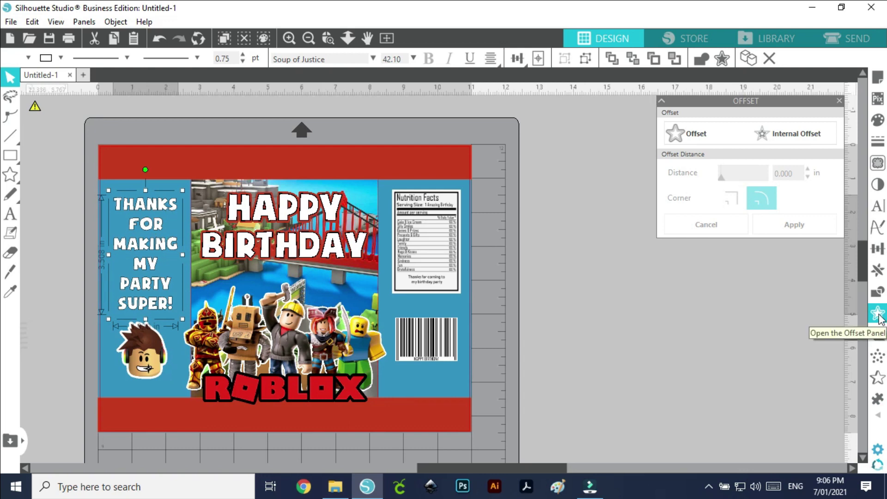
Create a 0.040 in rounded offset around the thank-you text.
{"action": "left_click", "coordinate": [722, 138]}
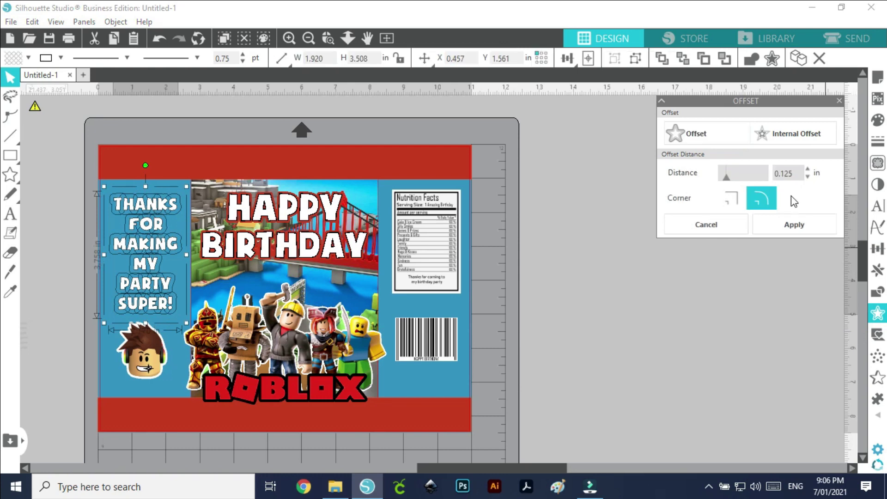
{"action": "left_click_drag", "start_coordinate": [795, 172], "coordinate": [771, 178]}
{"action": "type", "text": "0.040"}
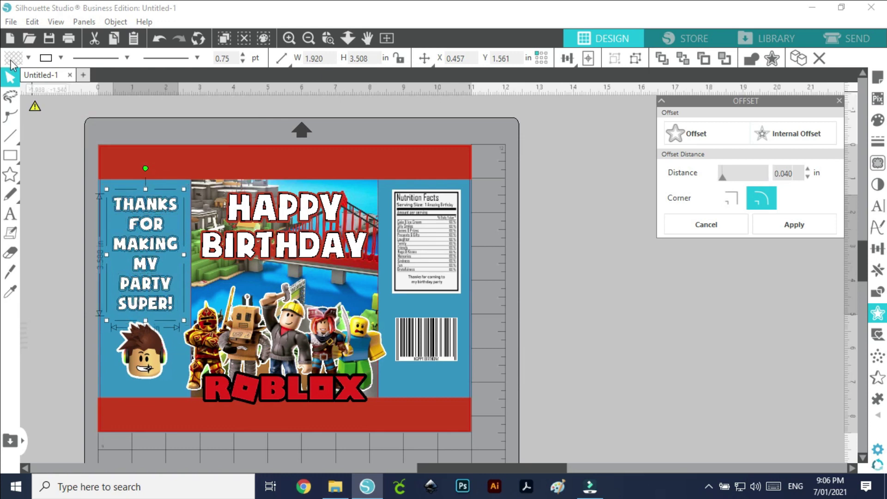
Fill the thank-you text's offset with the bag's band red and give it a matching red outline.
{"action": "left_click", "coordinate": [28, 57]}
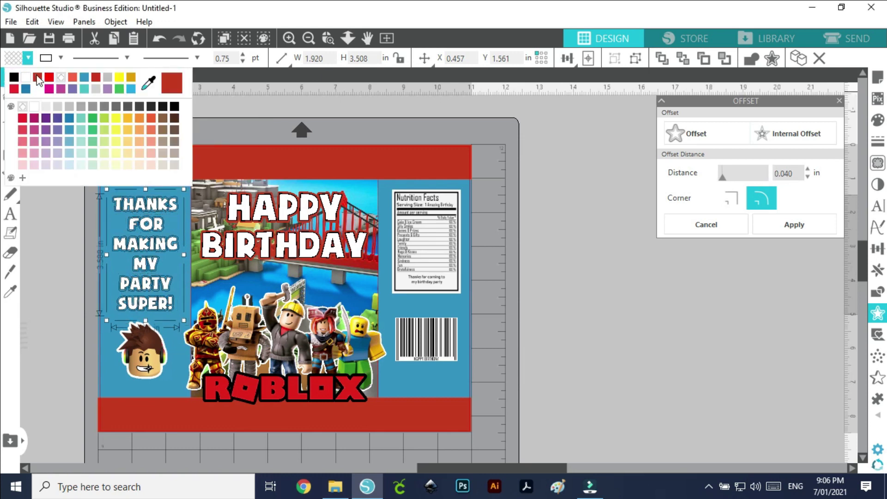
{"action": "left_click", "coordinate": [61, 59]}
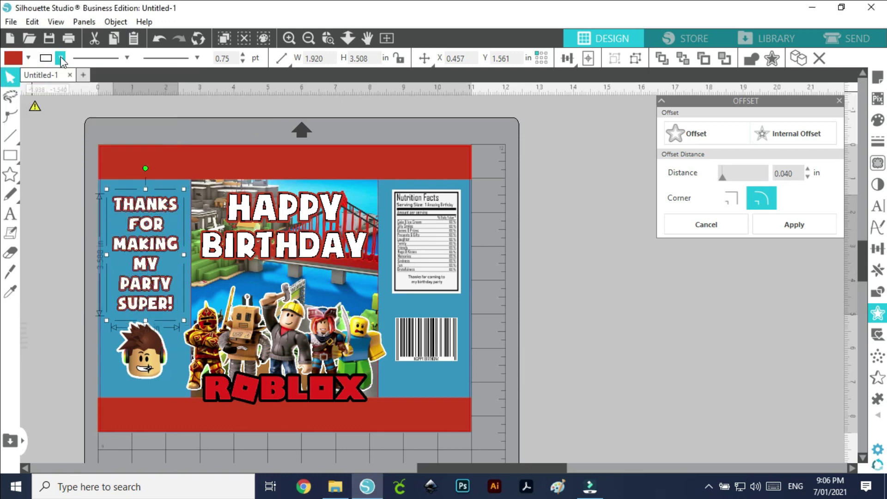
{"action": "left_click", "coordinate": [62, 59]}
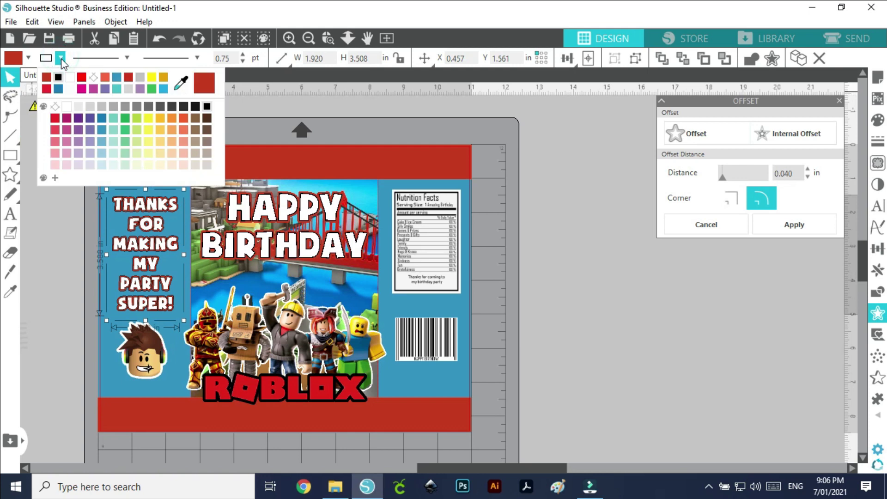
{"action": "left_click", "coordinate": [31, 200]}
{"action": "left_click", "coordinate": [584, 359]}
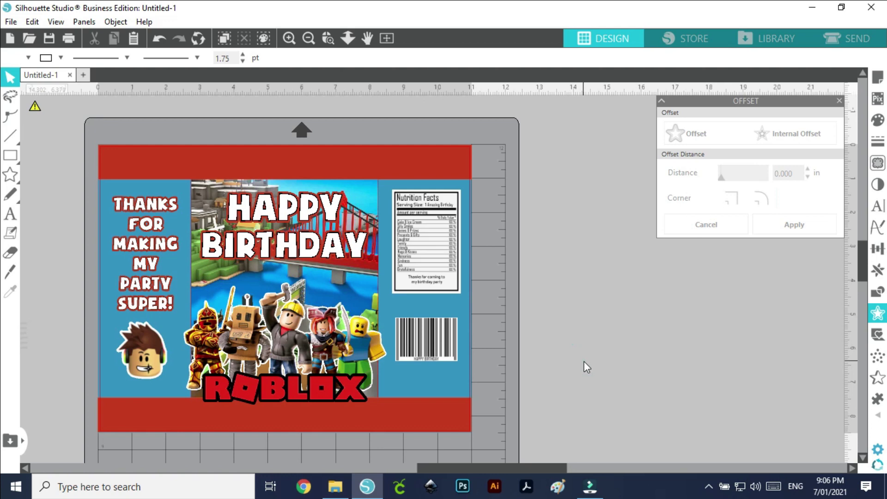
{"action": "scroll", "coordinate": [545, 394], "scroll_direction": "down", "scroll_amount": 1}
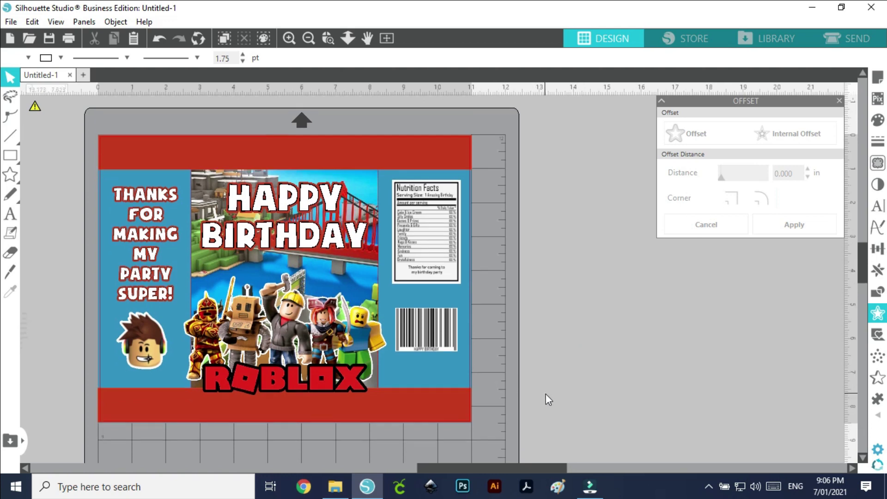
{"action": "left_click_drag", "start_coordinate": [84, 101], "coordinate": [484, 425]}
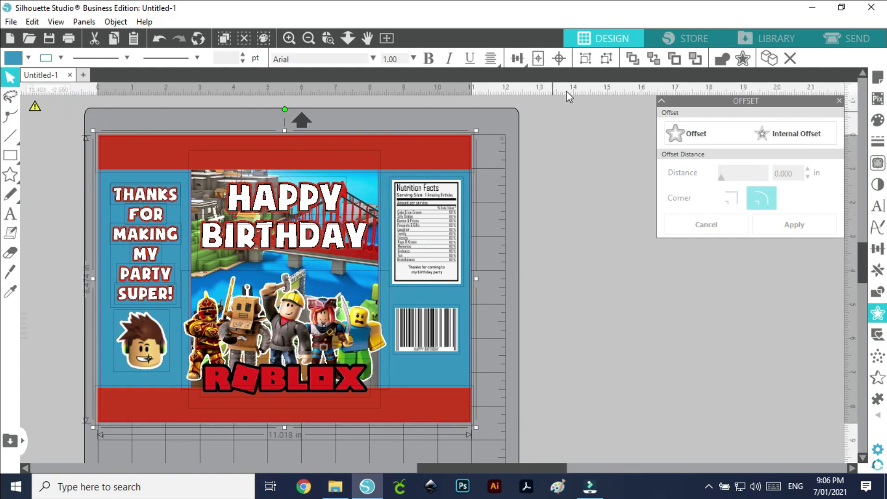
{"action": "left_click", "coordinate": [570, 170]}
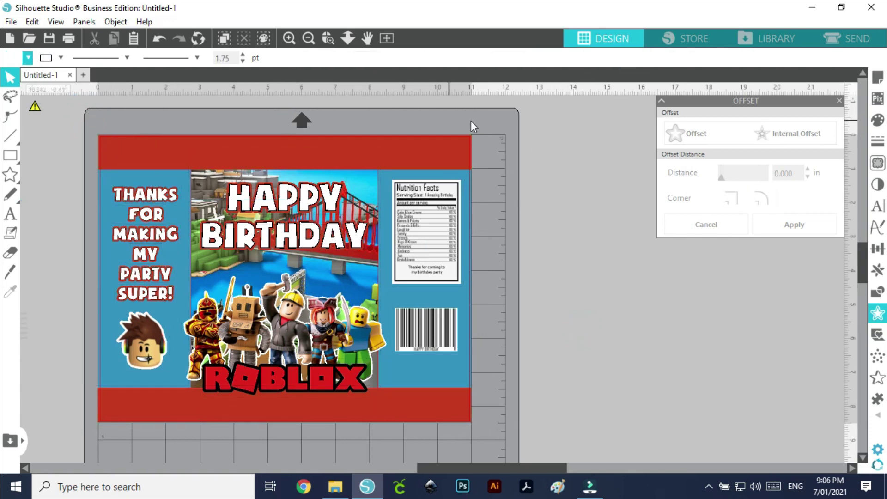
{"action": "left_click_drag", "start_coordinate": [212, 312], "coordinate": [241, 292]}
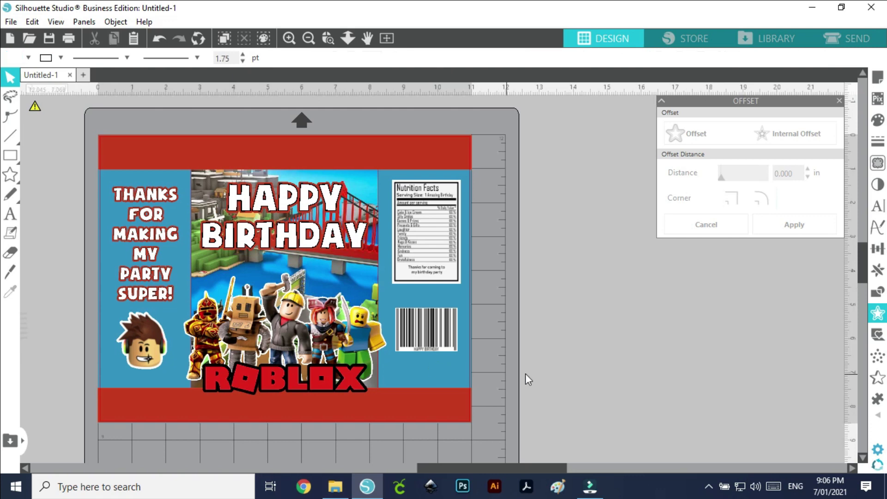
{"action": "left_click", "coordinate": [551, 367]}
{"action": "left_click", "coordinate": [11, 22]}
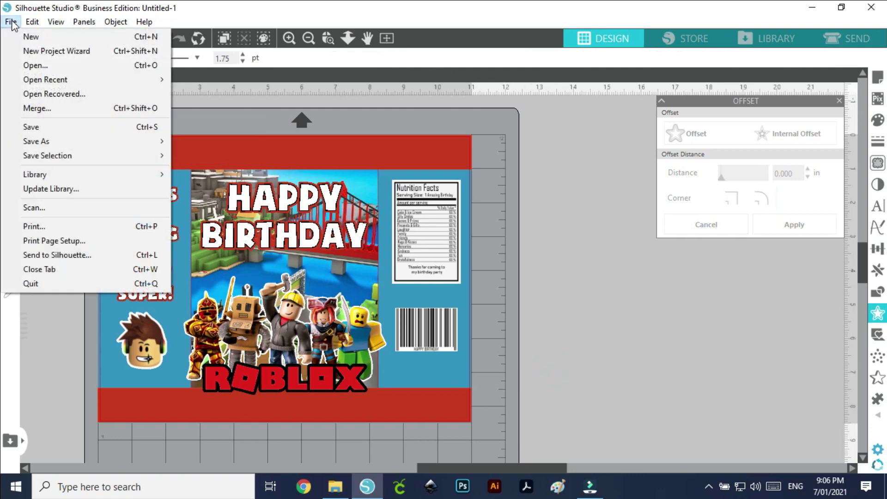
{"action": "left_click", "coordinate": [544, 273]}
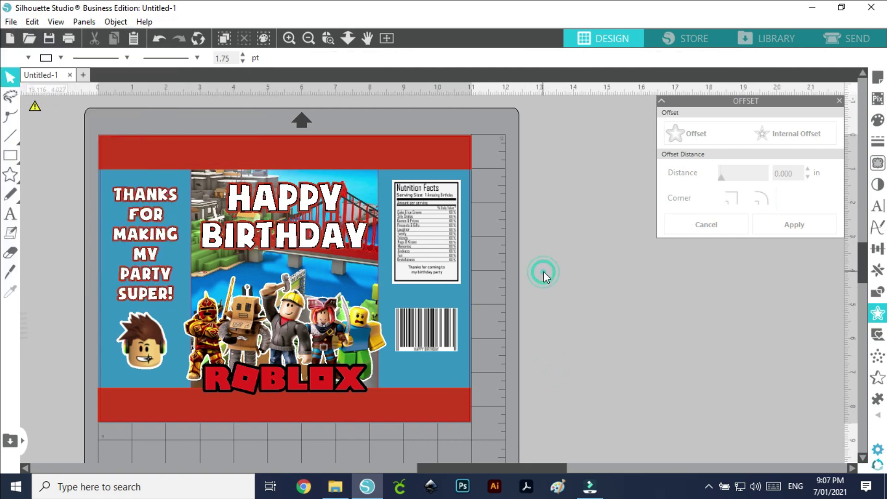
Try to ungroup the chip bag's background template.
{"action": "left_click", "coordinate": [183, 145]}
{"action": "left_click", "coordinate": [636, 58]}
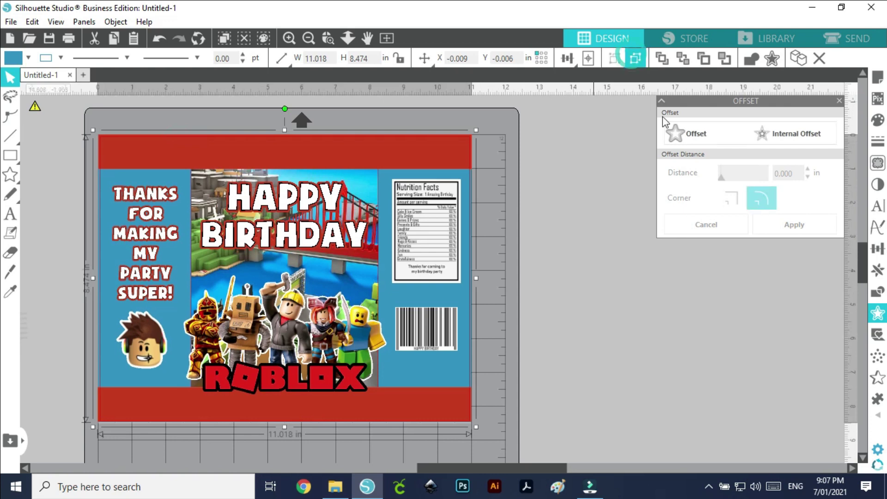
{"action": "left_click", "coordinate": [570, 268]}
{"action": "left_click", "coordinate": [11, 22]}
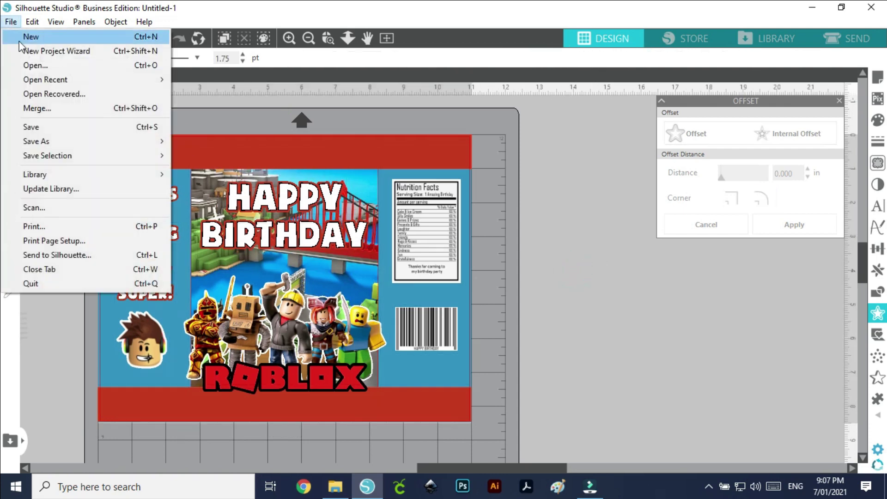
{"action": "mouse_move", "coordinate": [45, 142]}
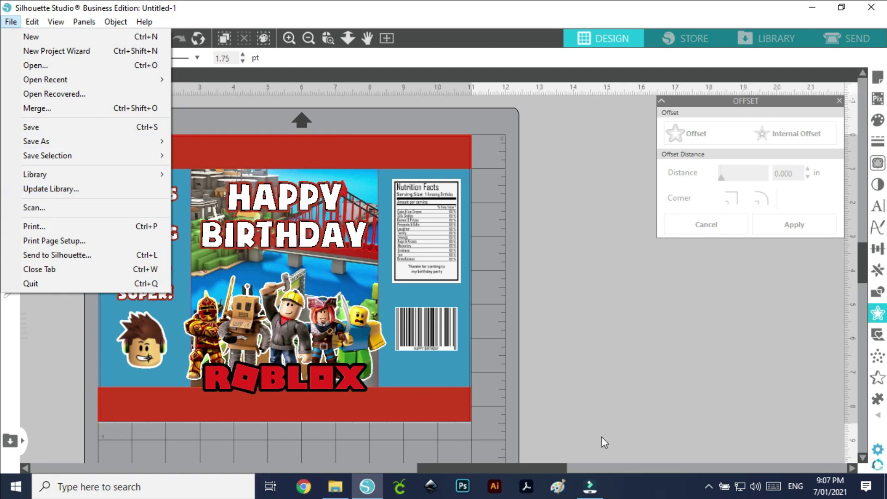
{"action": "left_click", "coordinate": [586, 326]}
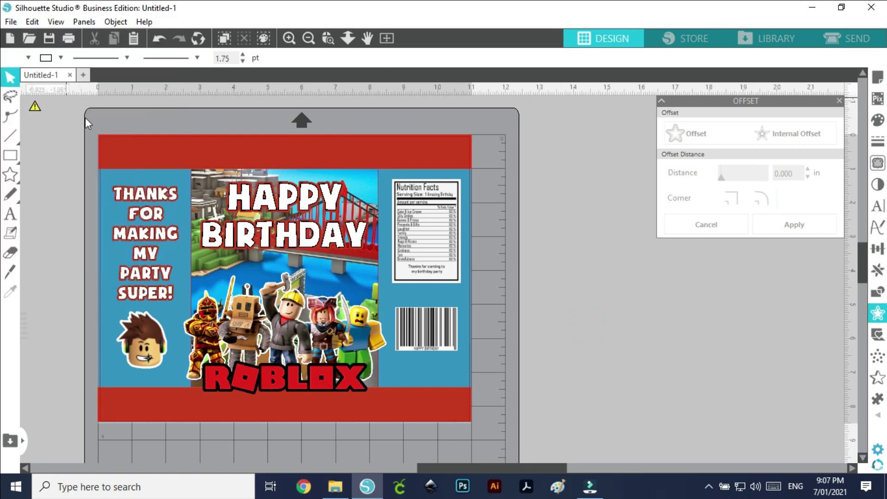
{"action": "key", "text": "ctrl+a"}
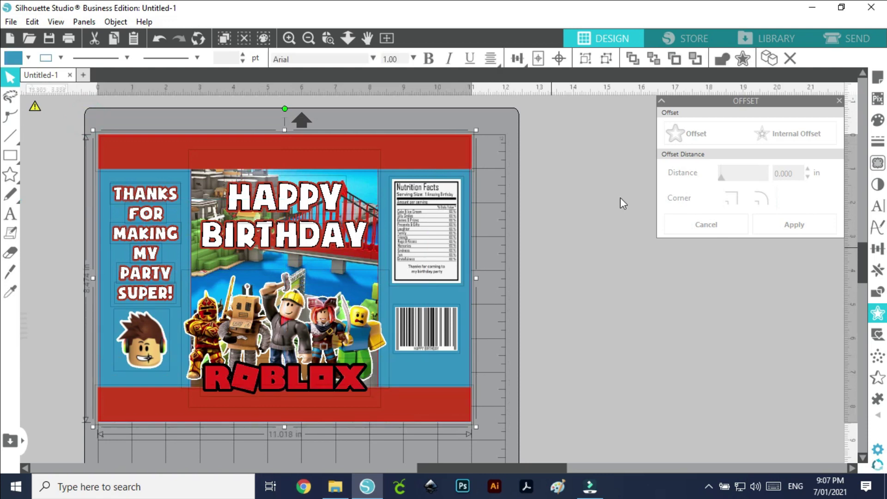
{"action": "left_click", "coordinate": [597, 394]}
Save the design to the hard drive as a Portable Document Format file named ROBLOX CHIP BAG 2.
{"action": "scroll", "coordinate": [143, 279], "scroll_direction": "left", "scroll_amount": 3}
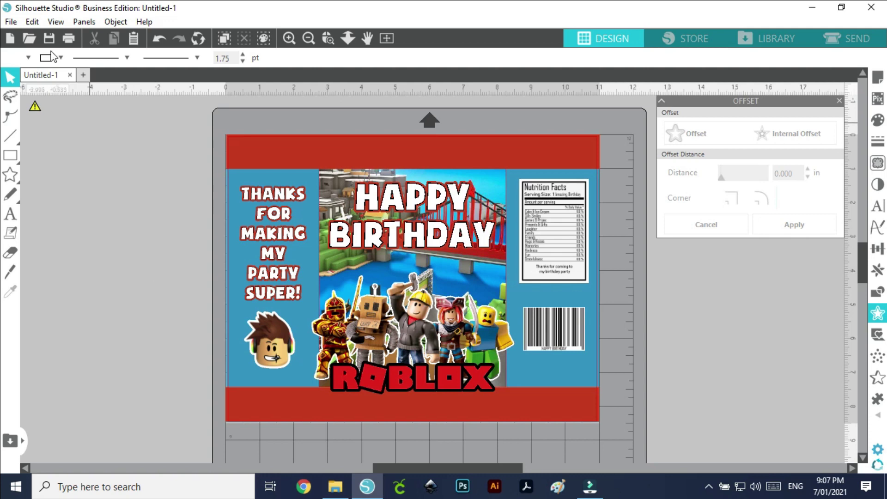
{"action": "left_click", "coordinate": [11, 22]}
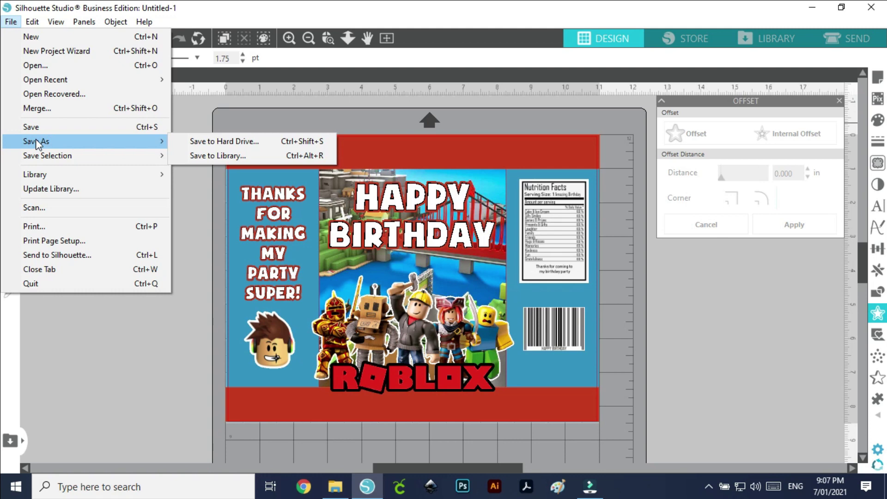
{"action": "left_click", "coordinate": [199, 142]}
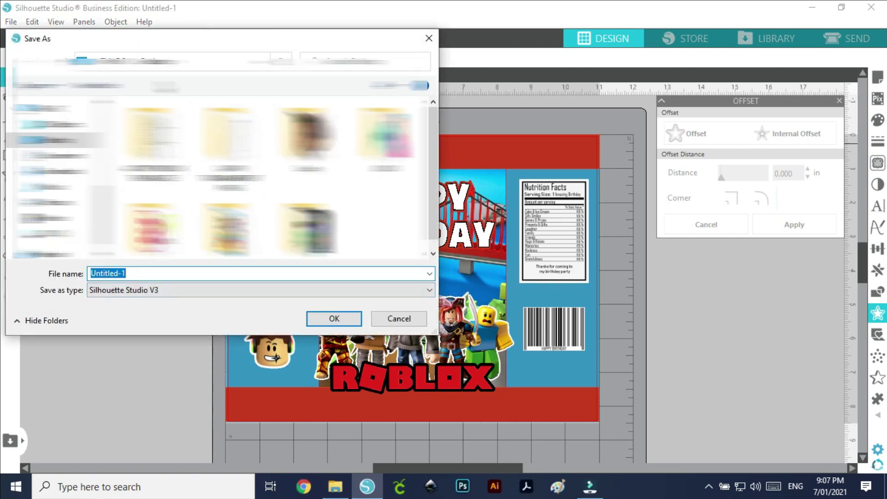
{"action": "left_click", "coordinate": [110, 293]}
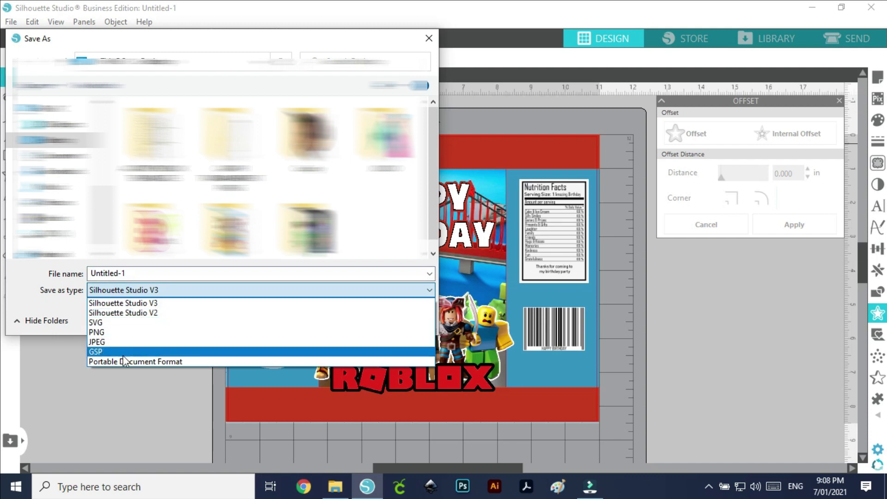
{"action": "left_click", "coordinate": [165, 359]}
{"action": "left_click", "coordinate": [146, 276]}
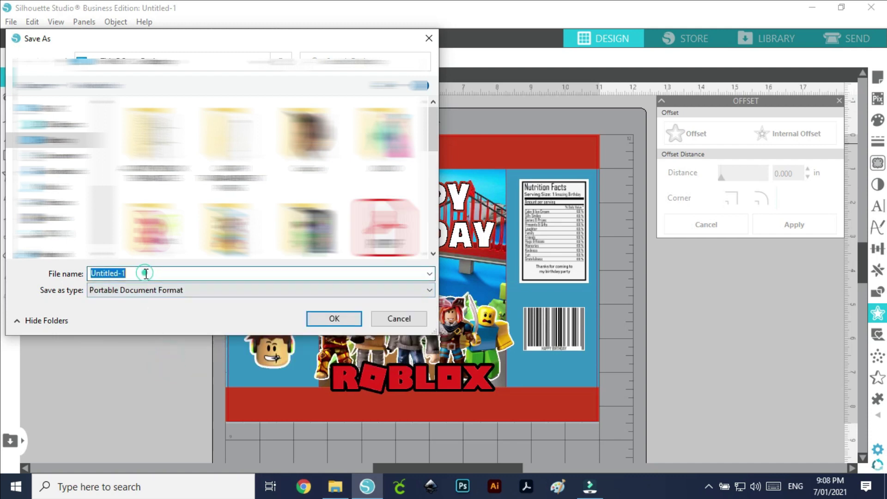
{"action": "type", "text": "ROBL"}
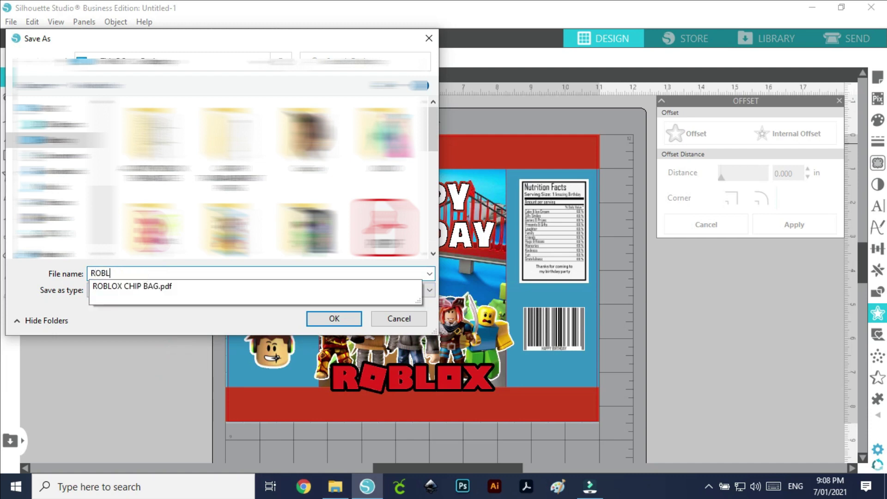
{"action": "type", "text": "OX CHIP BAG 2"}
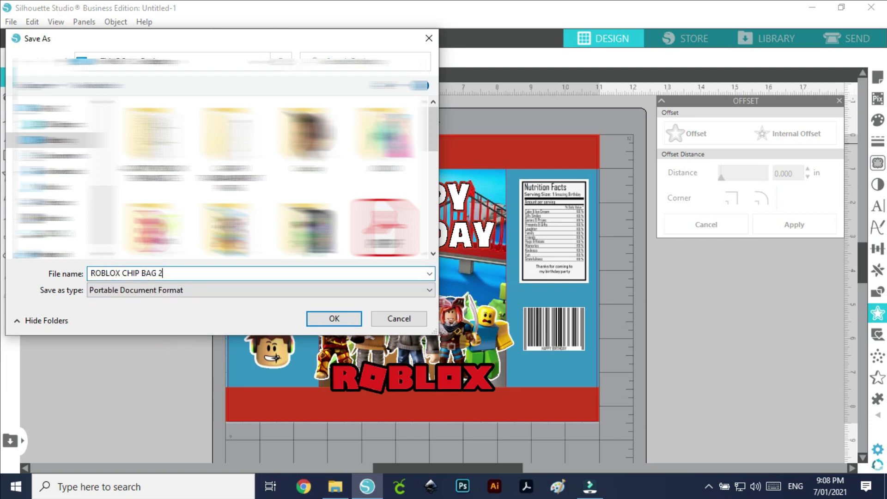
{"action": "key", "text": "Return"}
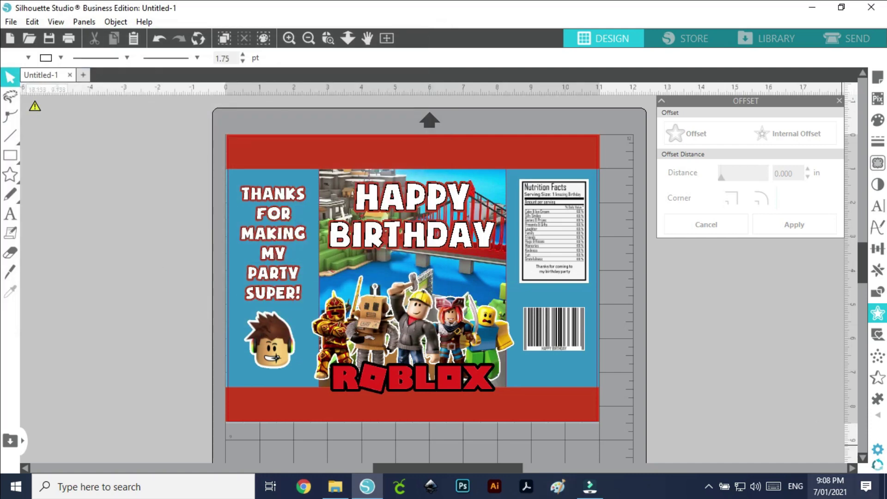
Check the exported ROBLOX CHIP BAG 2.pdf in Adobe Acrobat, close it and return to the design in Silhouette Studio.
{"action": "key", "text": "super+d"}
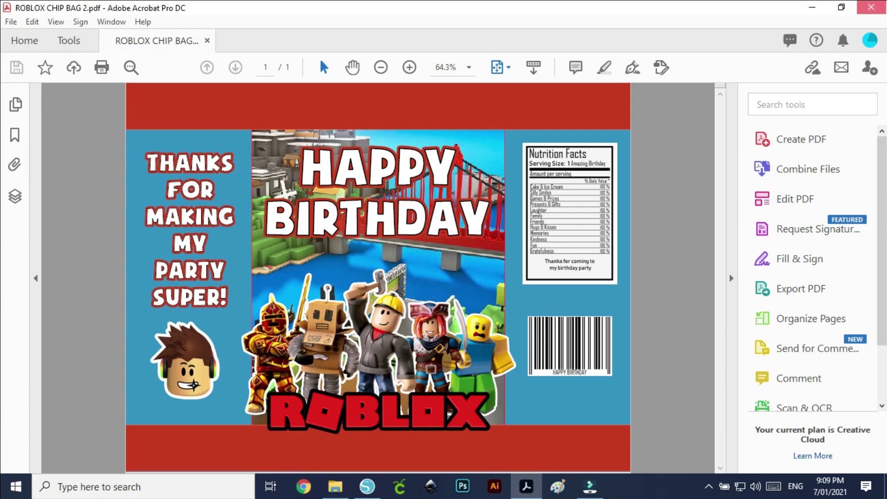
{"action": "left_click", "coordinate": [871, 7]}
{"action": "left_click", "coordinate": [370, 487]}
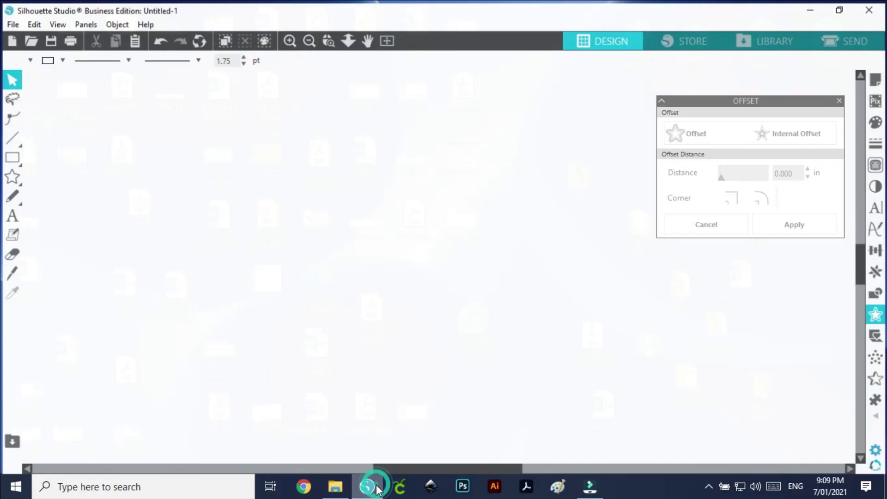
Ungroup the chip bag's background template and make the red outline of the centre picture panel transparent.
{"action": "left_click", "coordinate": [513, 171]}
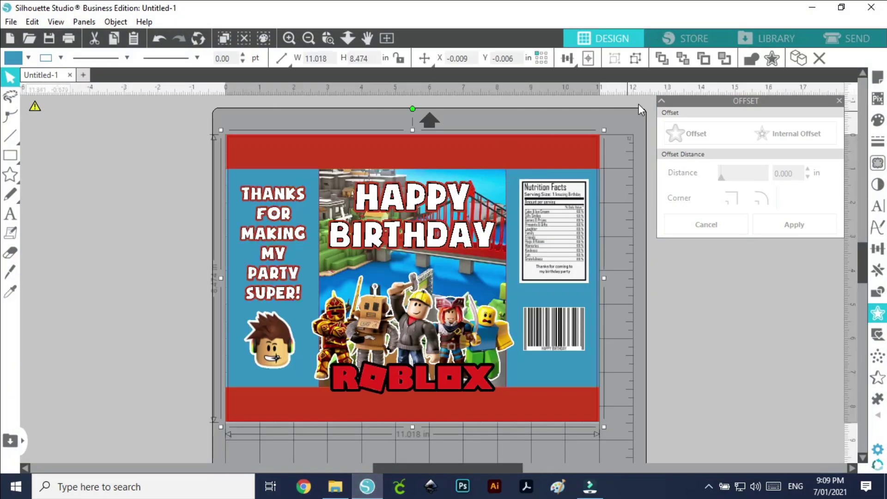
{"action": "left_click", "coordinate": [633, 63]}
{"action": "left_click", "coordinate": [687, 307]}
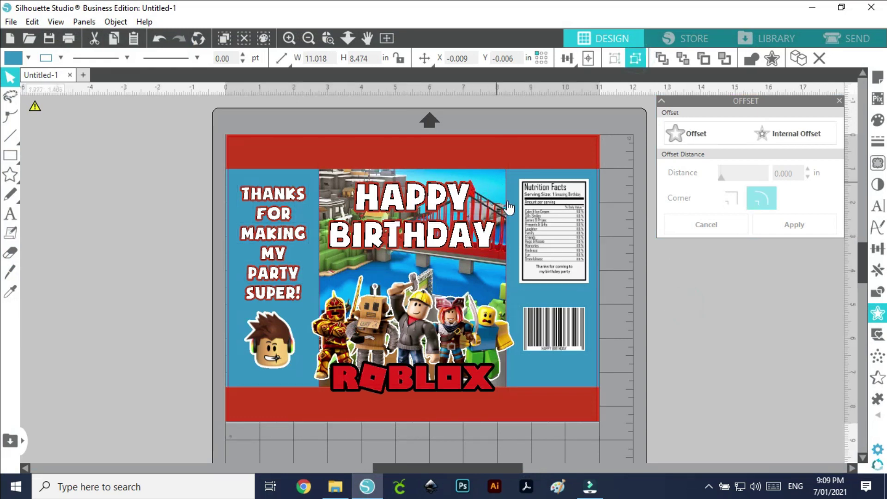
{"action": "left_click", "coordinate": [494, 295]}
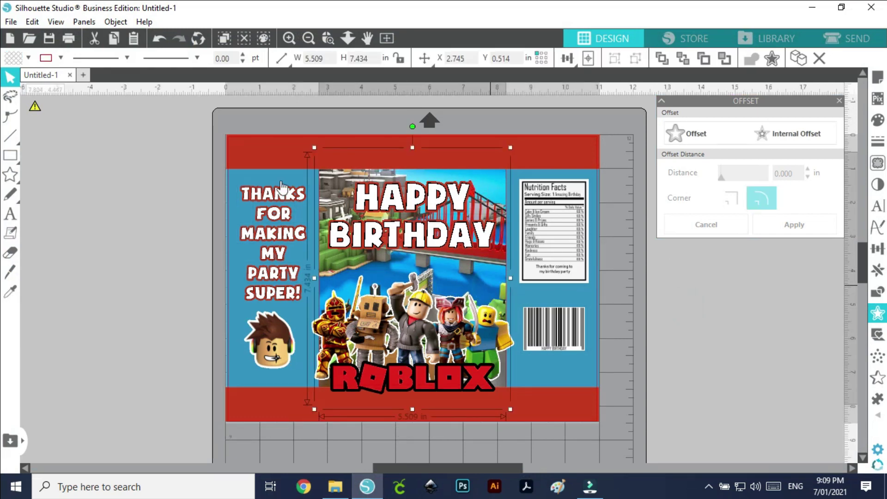
{"action": "left_click", "coordinate": [61, 58]}
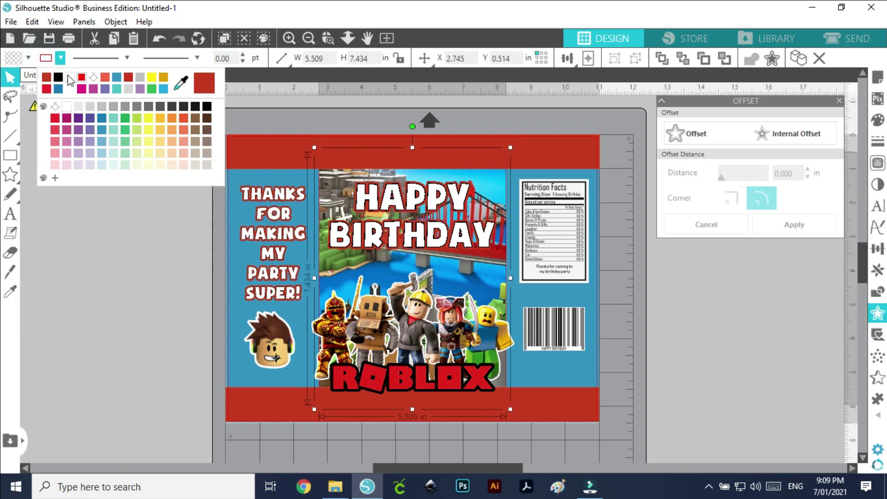
{"action": "left_click", "coordinate": [94, 78]}
{"action": "left_click", "coordinate": [111, 179]}
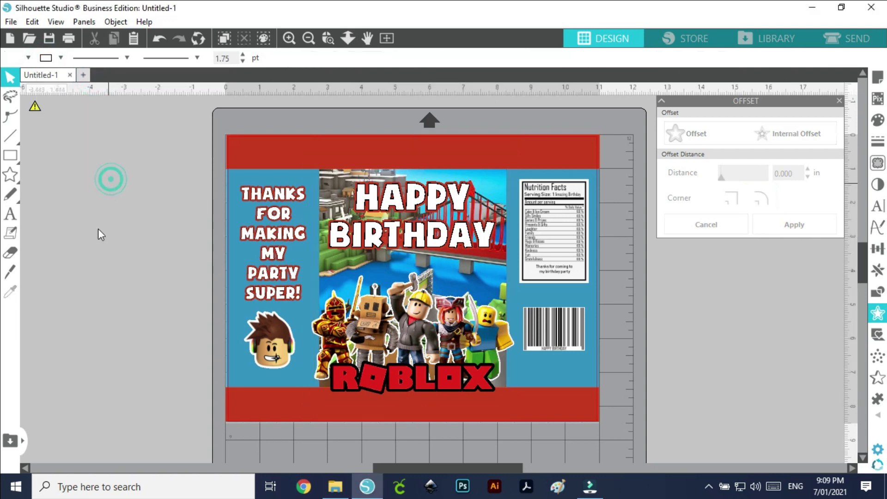